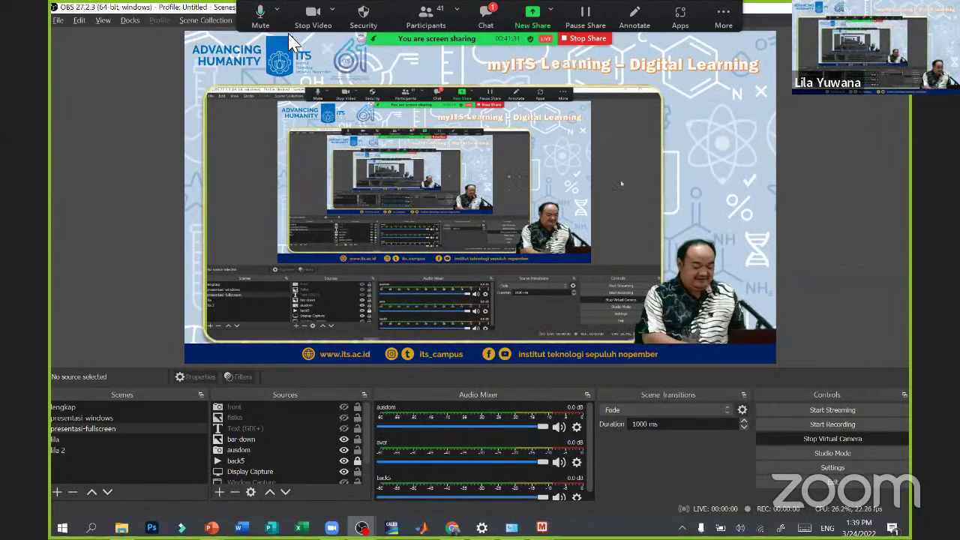
- Create a new scene collection named Asinkronus
click(210, 21)
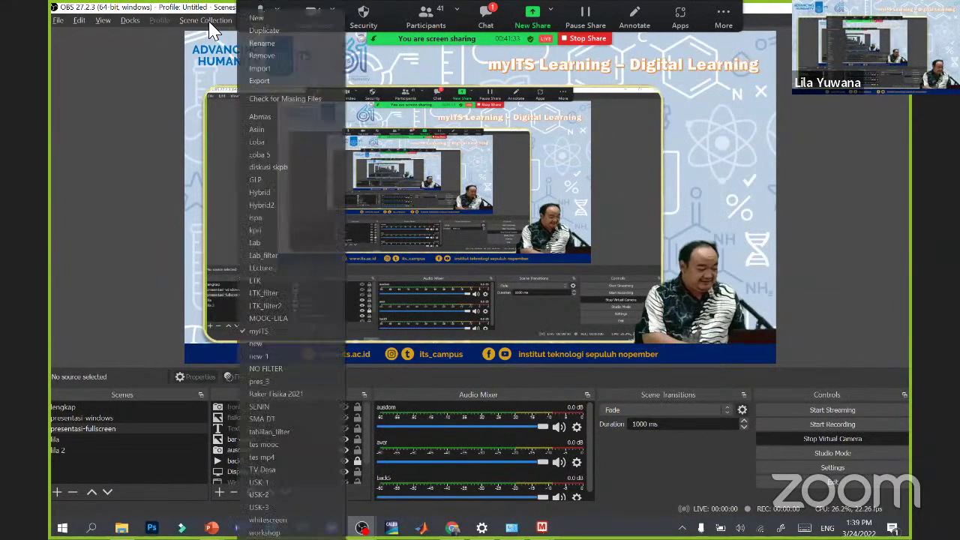
click(248, 21)
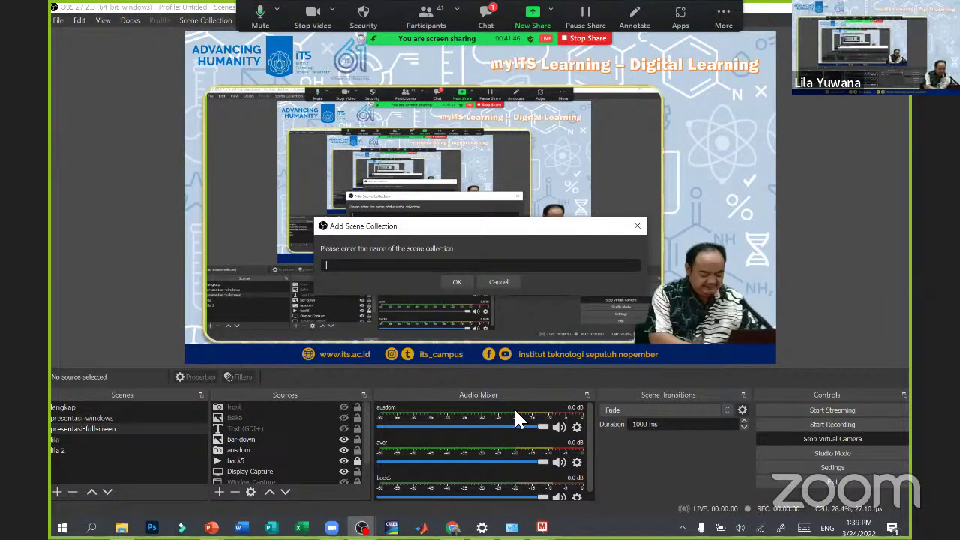
text(Asinkronus)
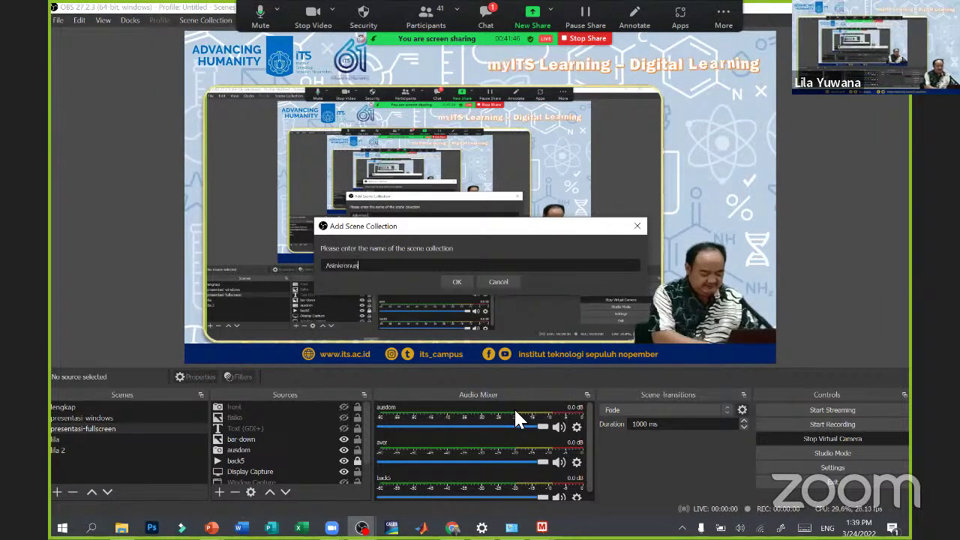
key(Return)
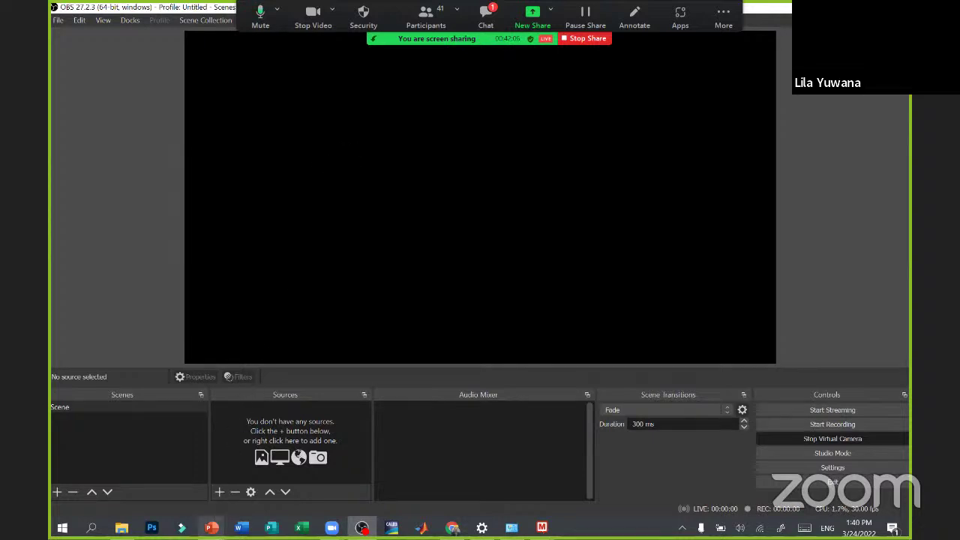
- Switch to the running PowerPoint slide show to check its current slide, and return to OBS
mouse_move(212, 527)
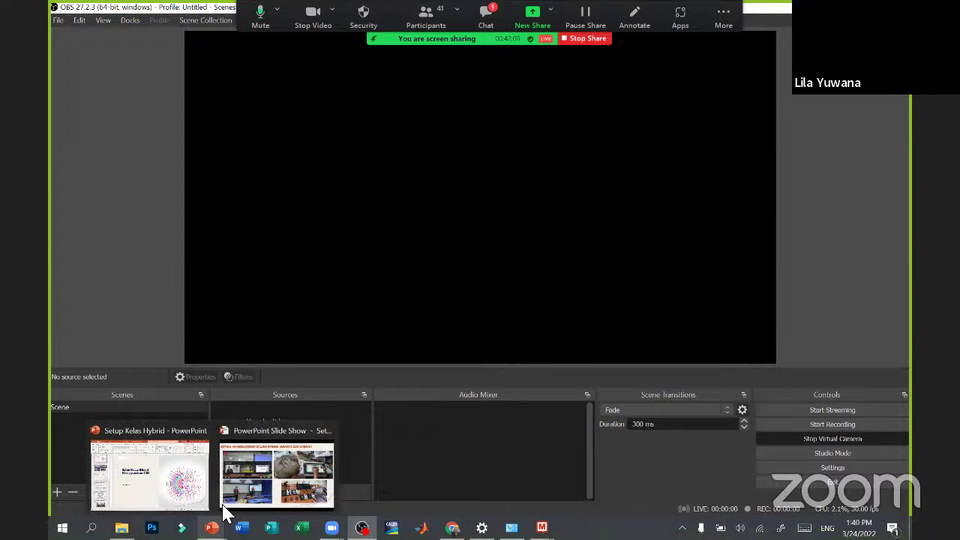
key(alt+Tab)
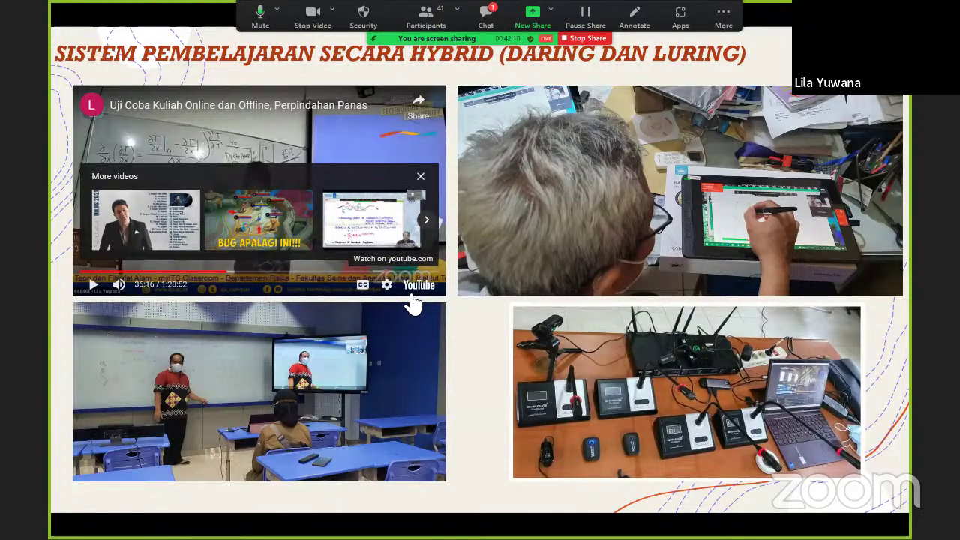
key(alt+Tab)
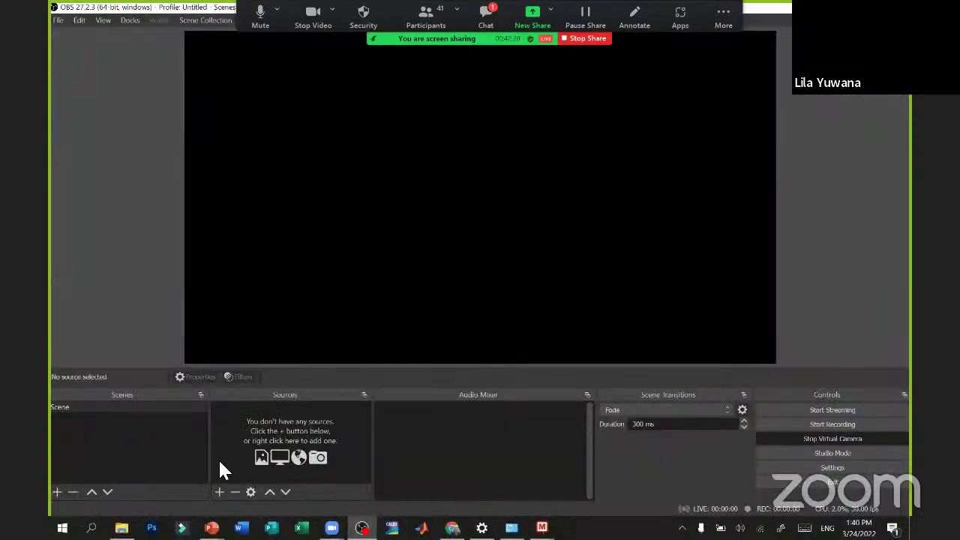
- Add a new Window Capture source named slideshow to the scene
click(218, 492)
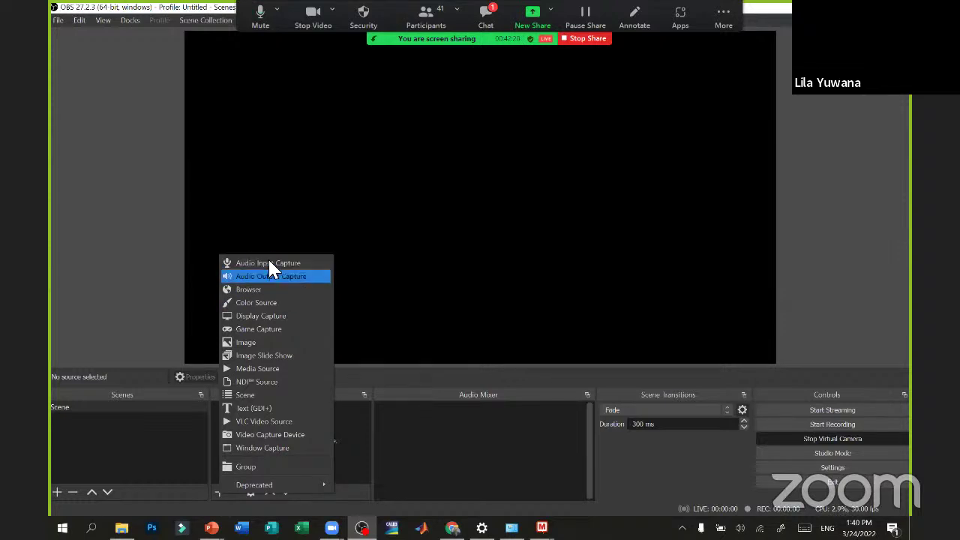
click(280, 447)
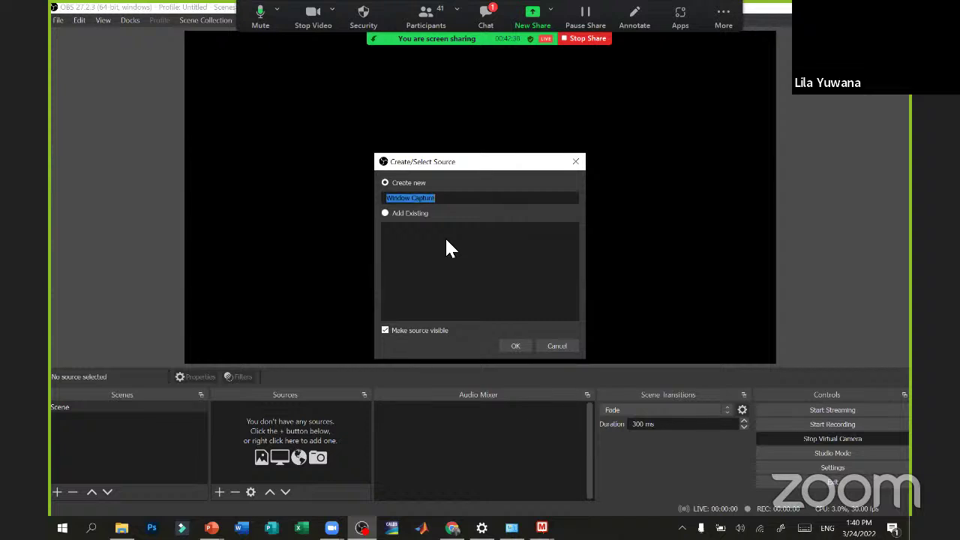
text(slid)
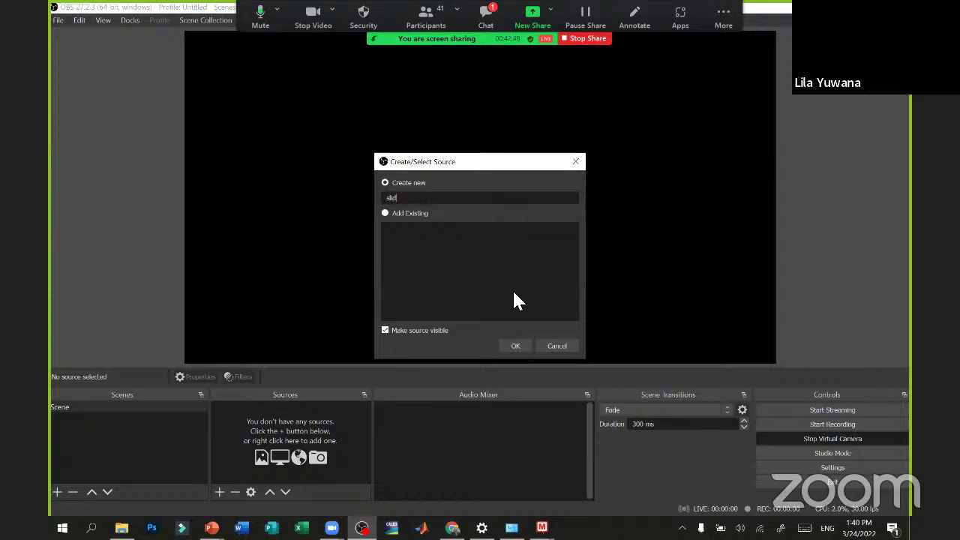
text(eshow)
key(Return)
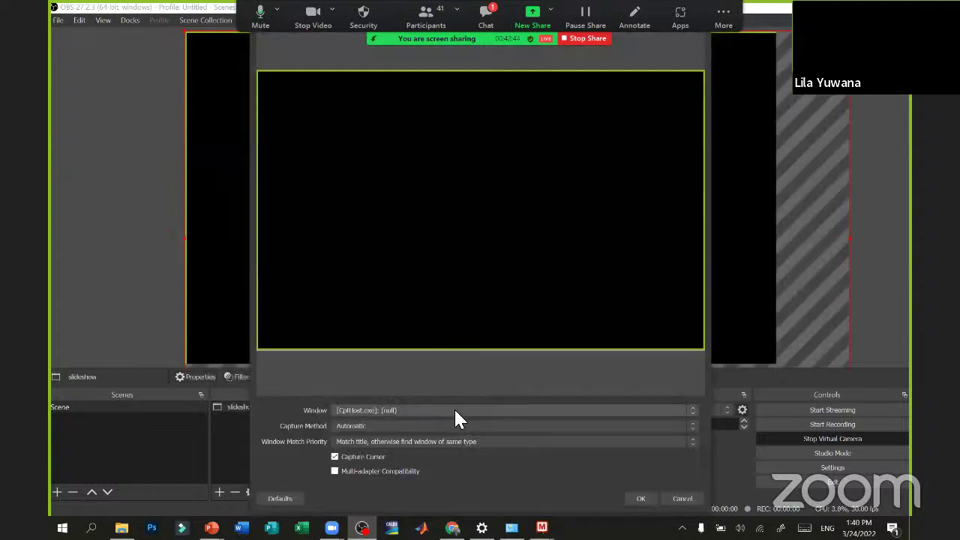
- Set the slideshow source to capture the PowerPoint Slide Show - Setup Kelas Hybrid window using the Windows 10 (1903 and up) method
click(544, 410)
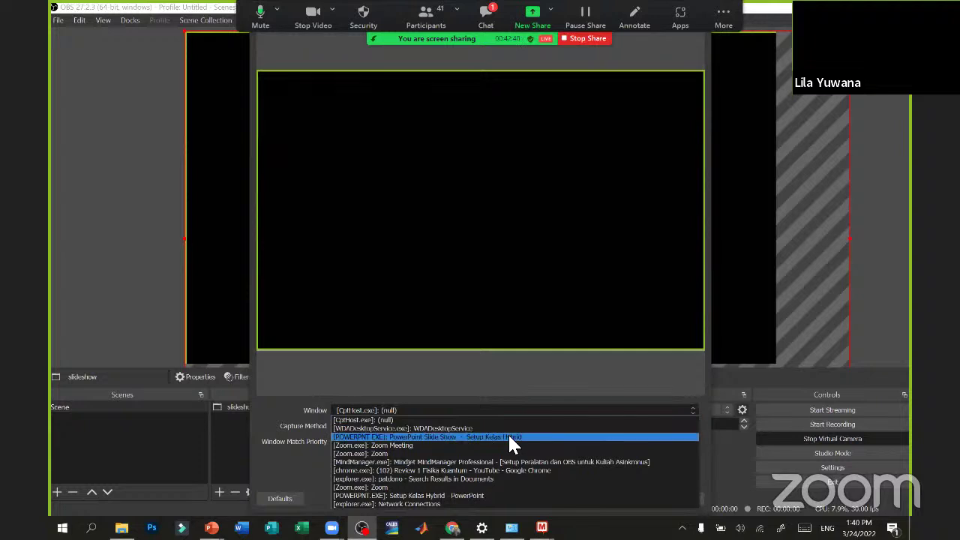
click(509, 436)
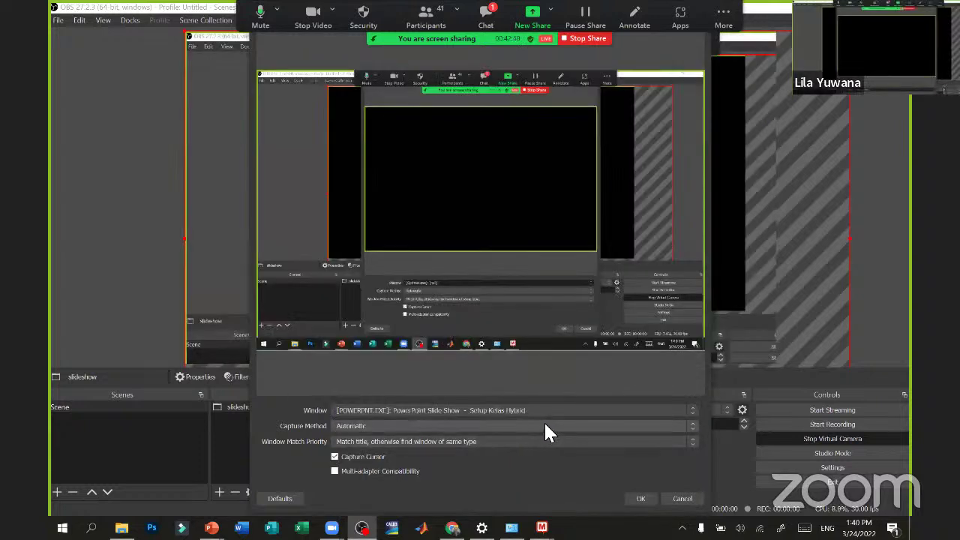
click(545, 425)
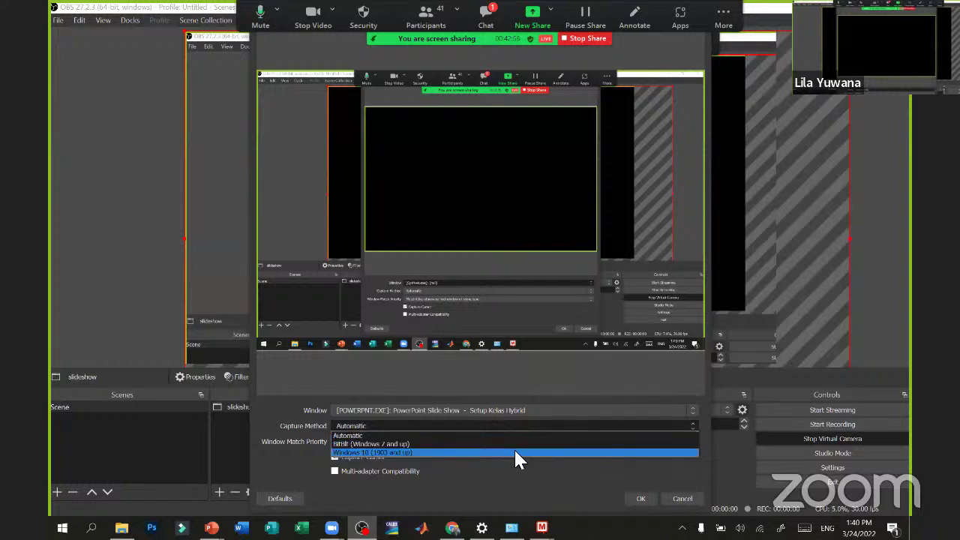
click(515, 453)
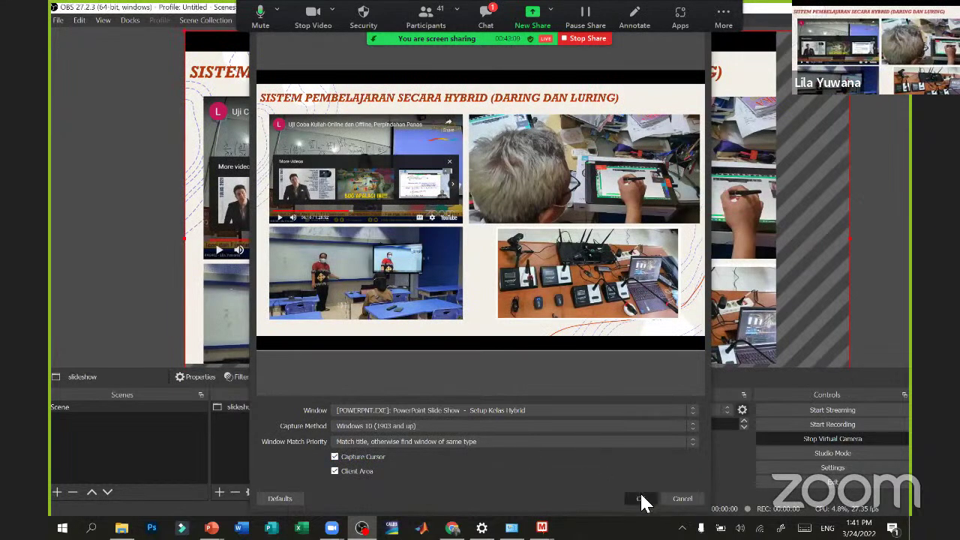
click(640, 499)
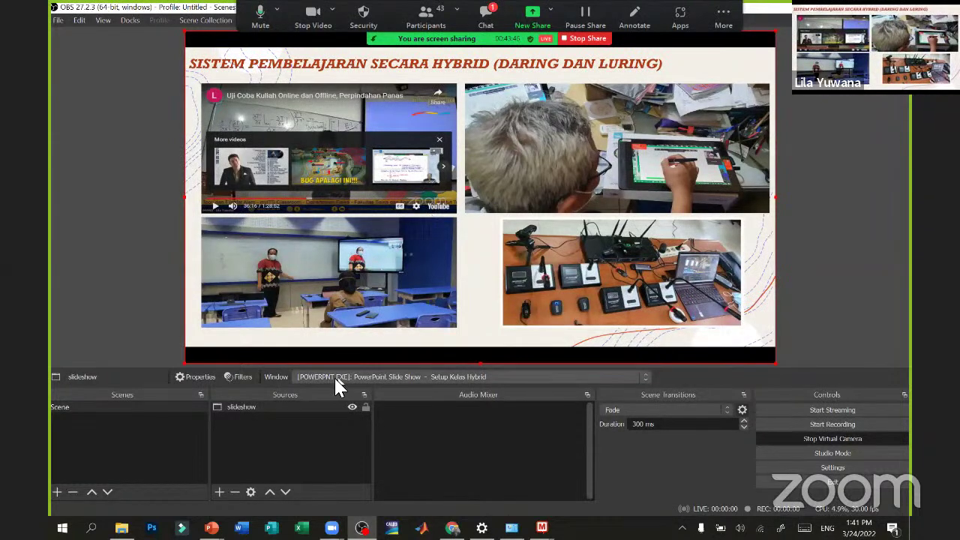
- Add a new Video Capture Device source named laptop-cam to the scene
click(220, 493)
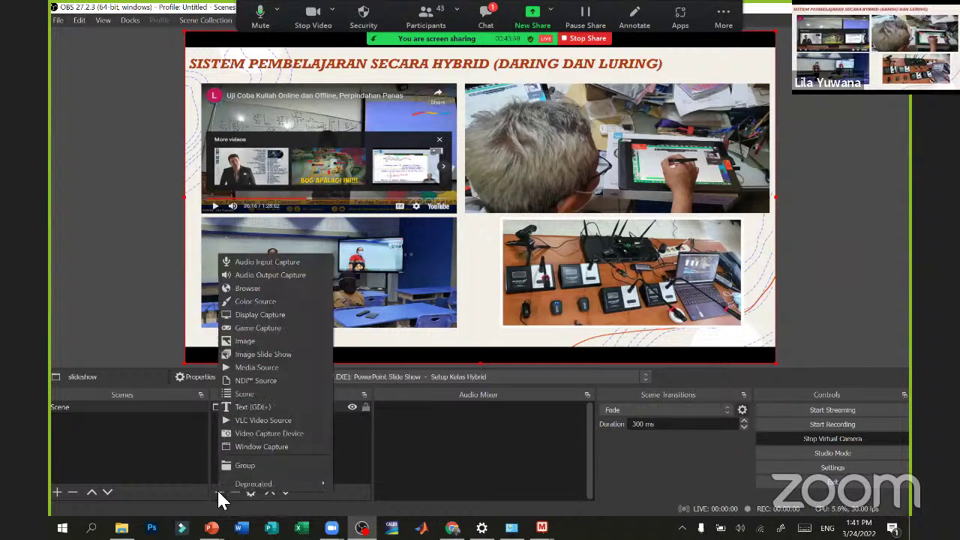
click(232, 441)
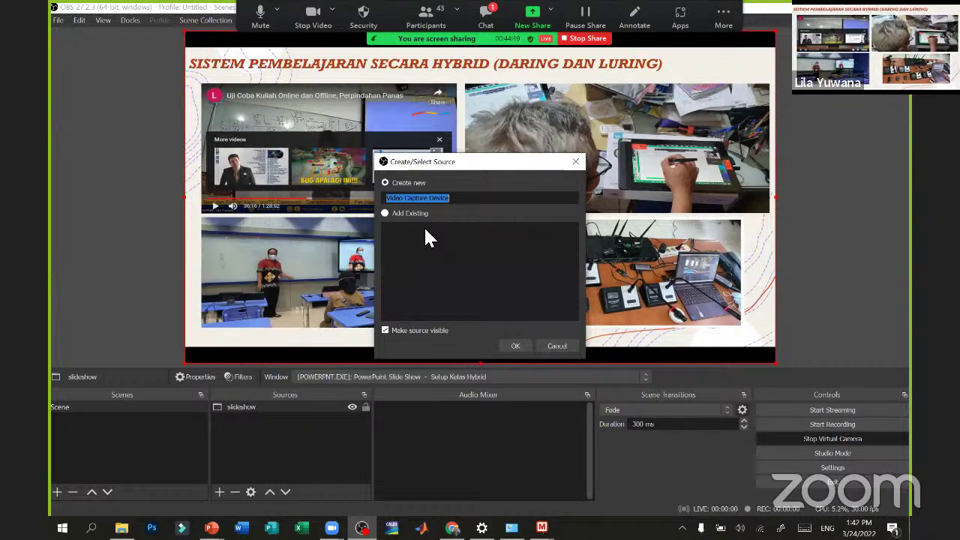
text(l)
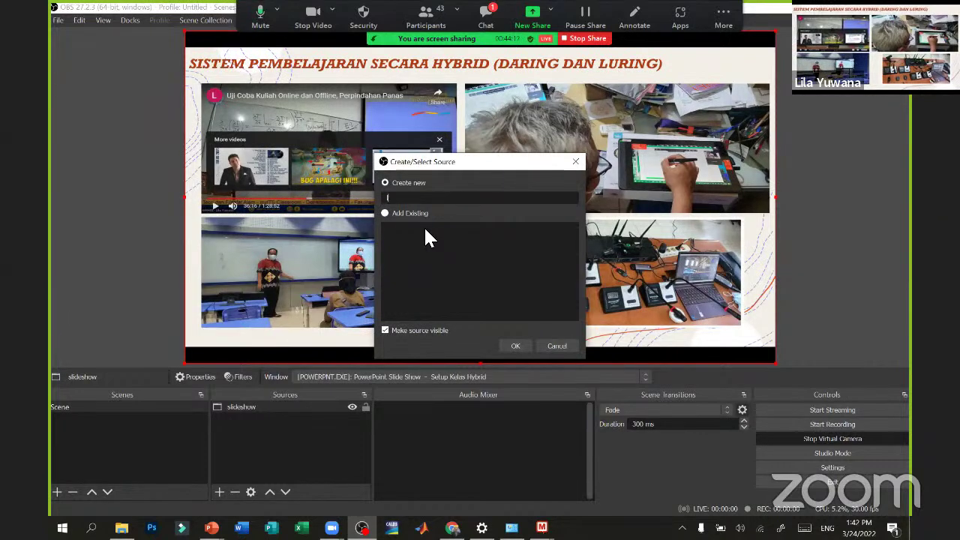
text(aptop-ca)
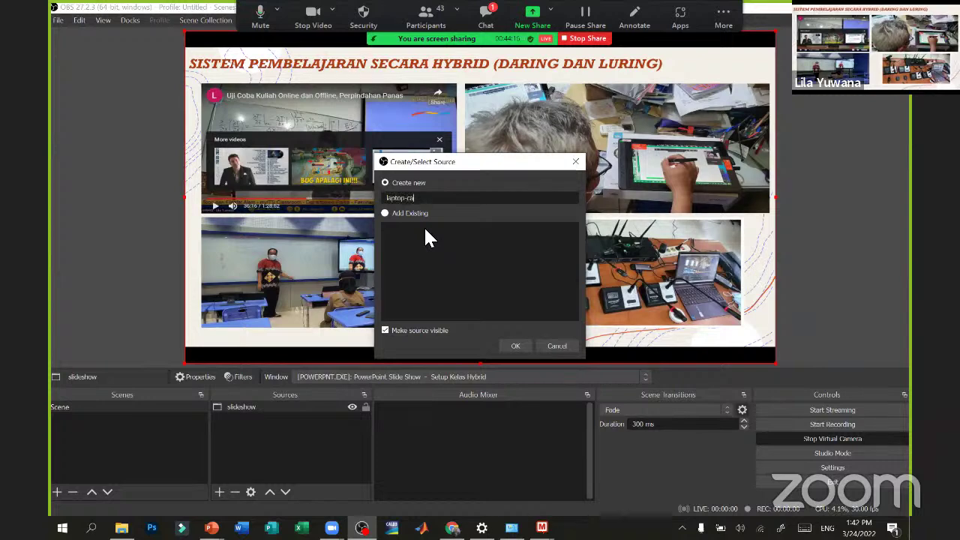
text(m)
key(Return)
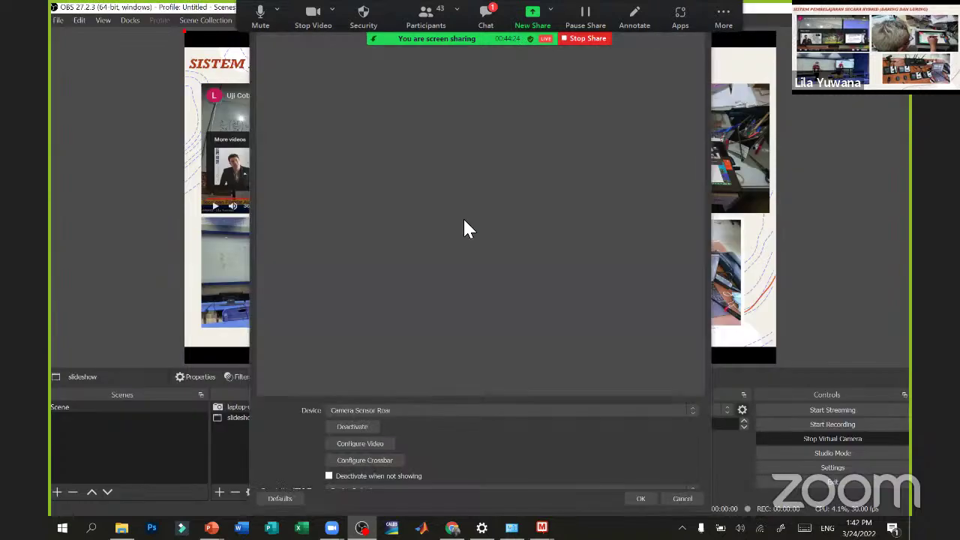
- Set the laptop-cam source to the Camera Sensor Front device with a custom resolution of 1920x1080
click(440, 412)
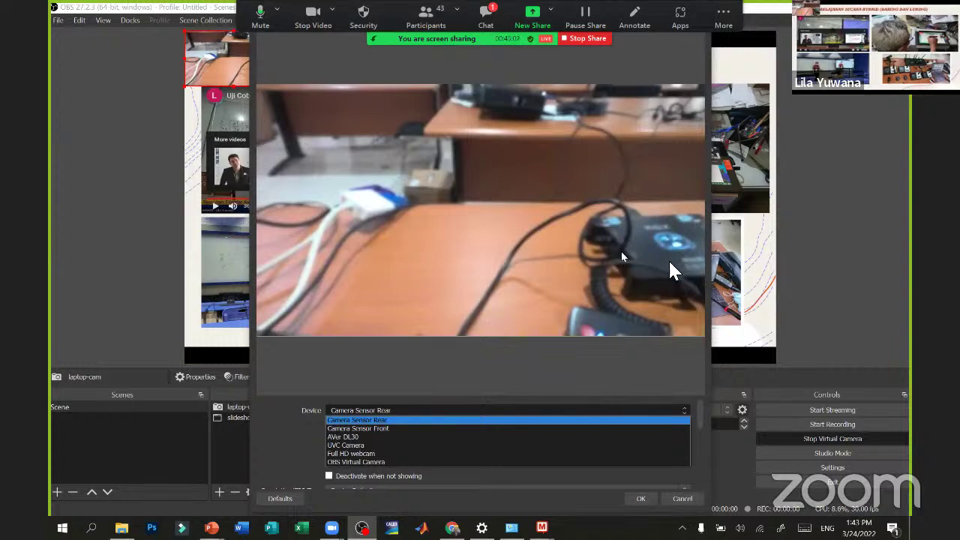
click(390, 439)
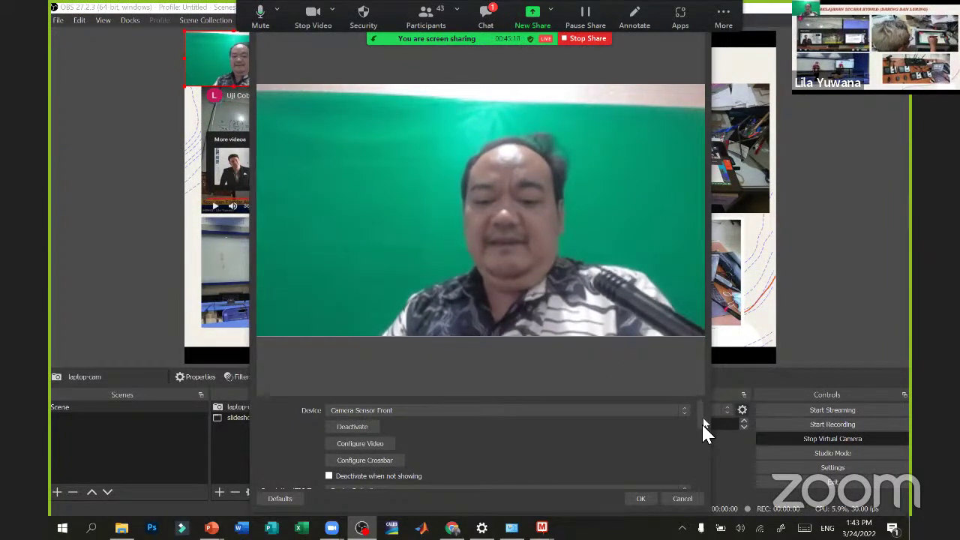
drag(701, 422, 700, 430)
click(684, 443)
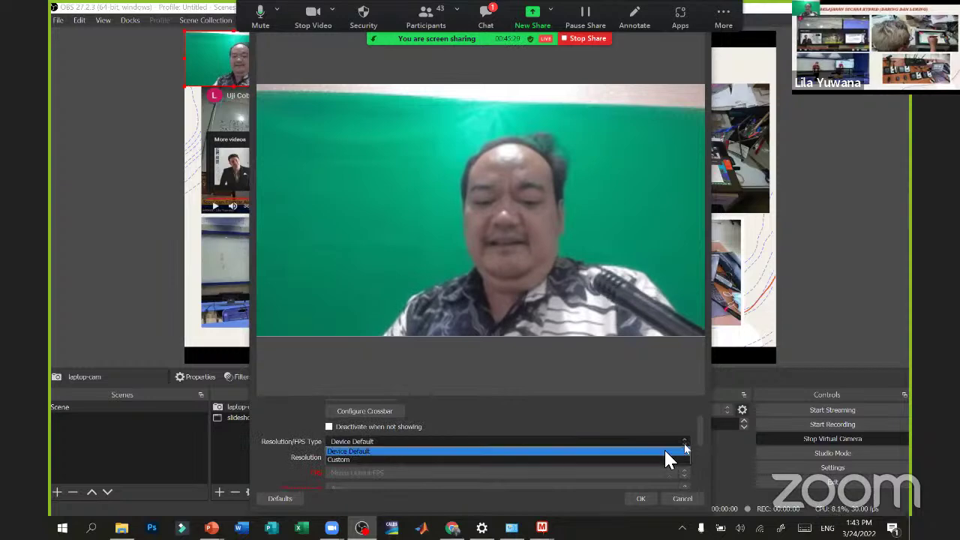
click(648, 461)
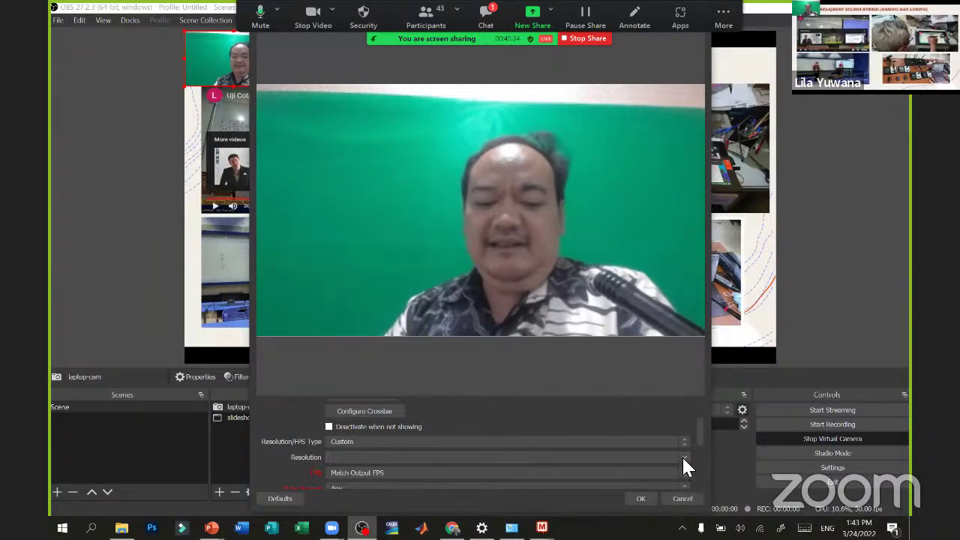
click(684, 458)
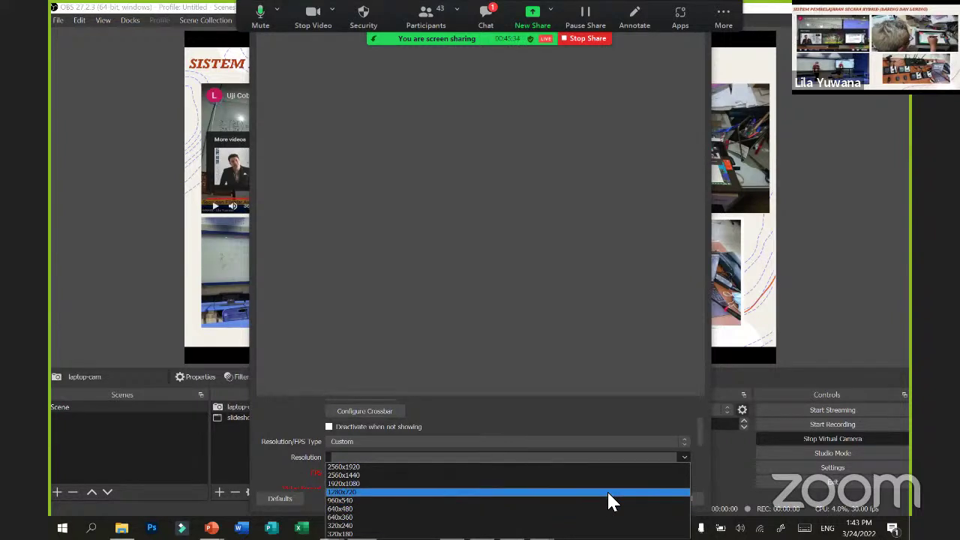
click(606, 492)
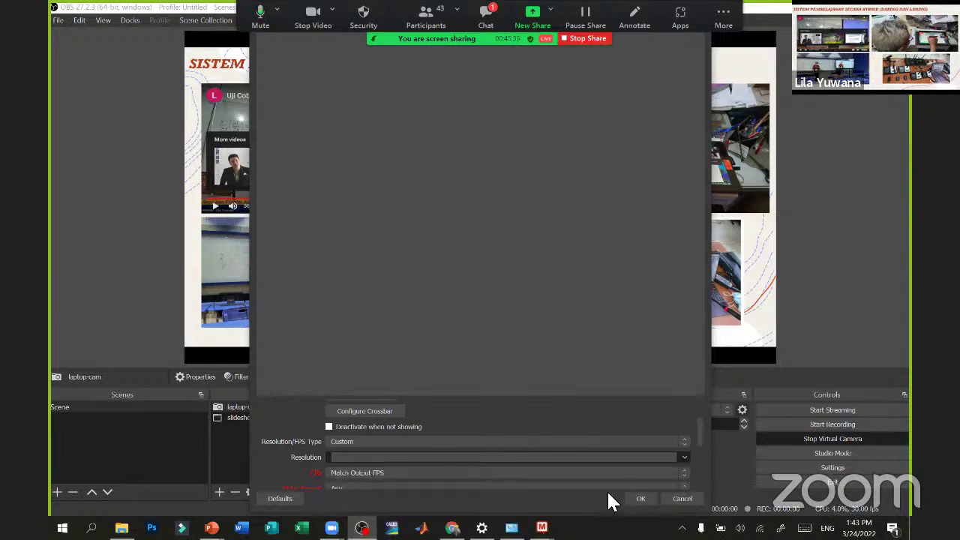
click(681, 457)
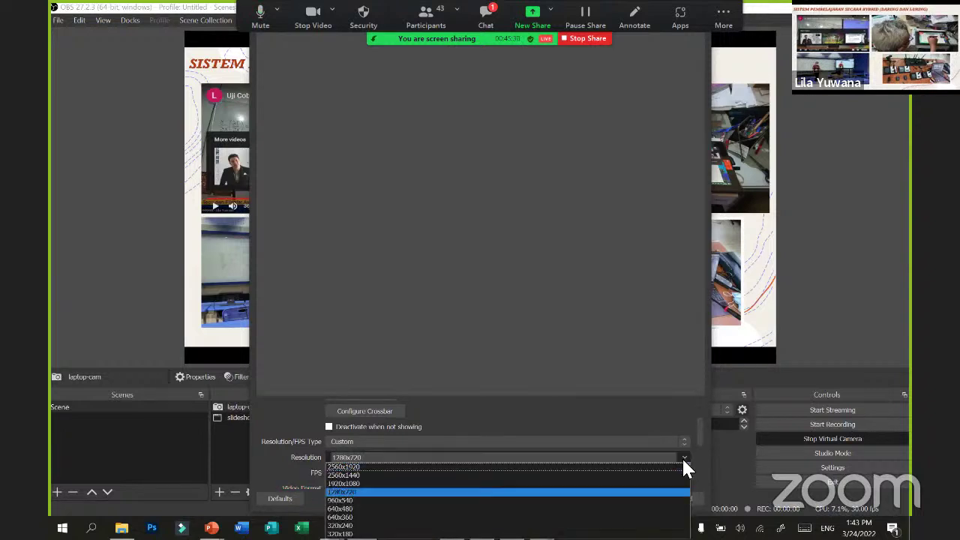
click(642, 484)
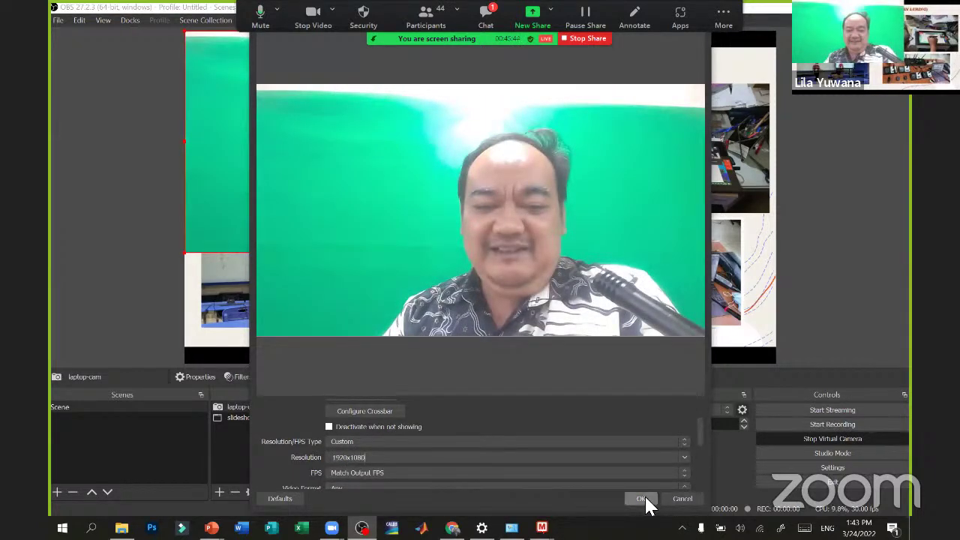
click(642, 499)
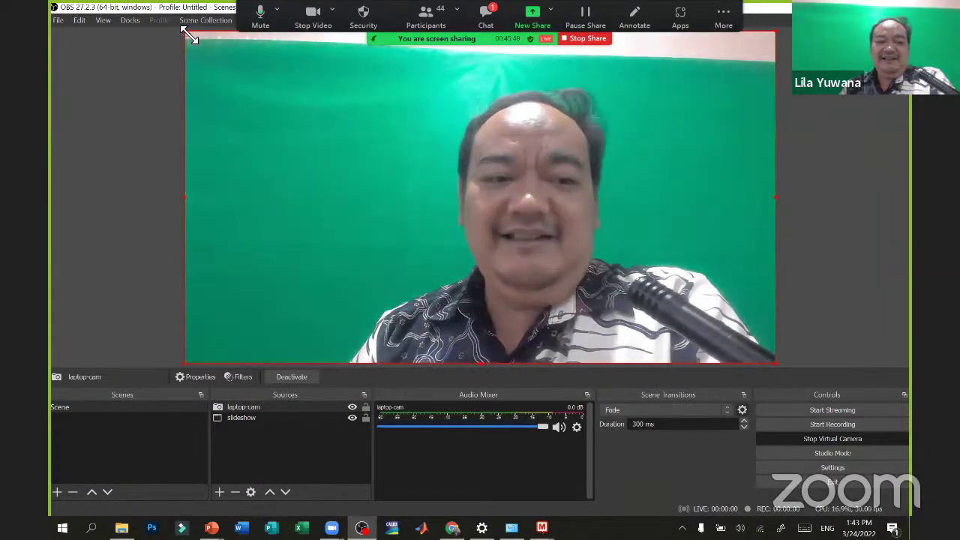
- Scale the laptop-cam image down into the lower-right corner of the canvas and crop a thin strip off its top edge
drag(185, 34, 264, 73)
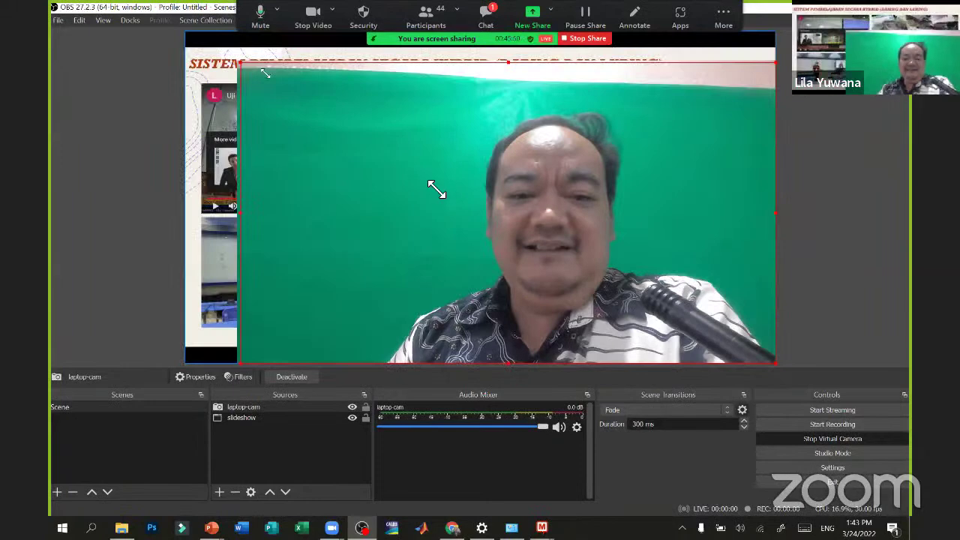
drag(435, 189, 511, 211)
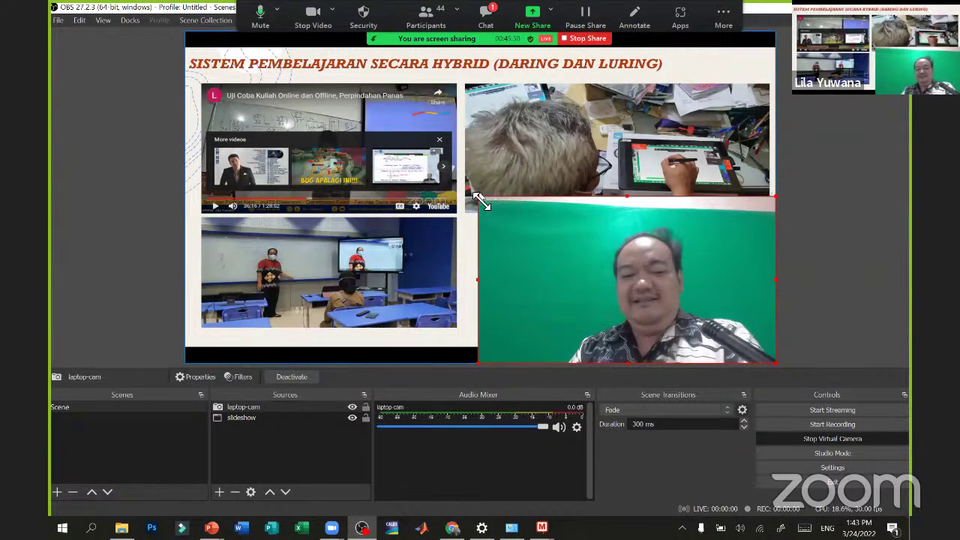
drag(479, 198, 551, 234)
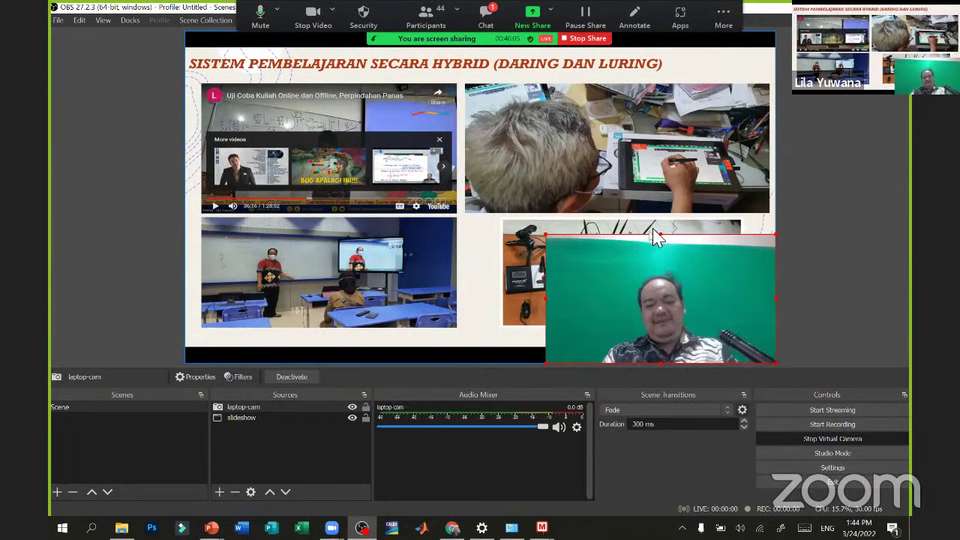
drag(660, 237, 662, 247)
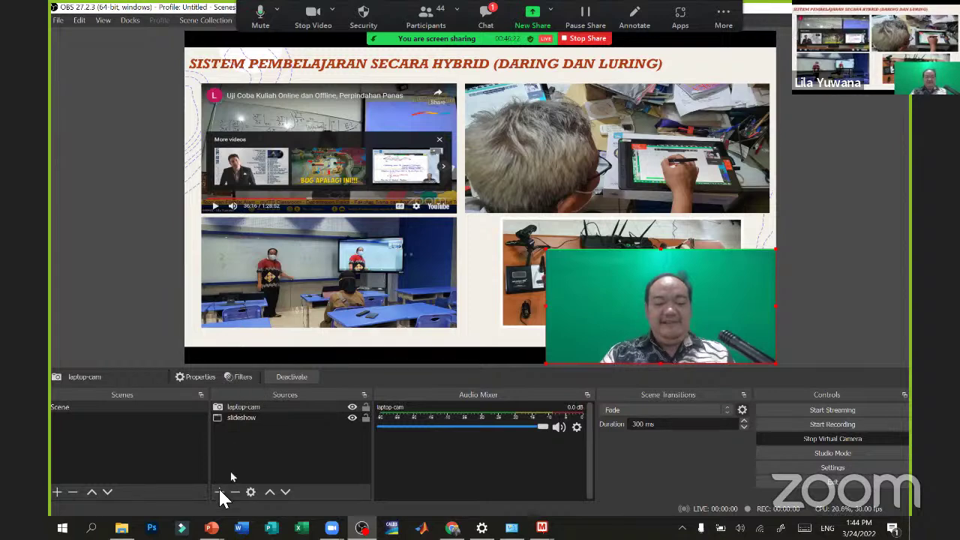
- Add a Chroma Key effect filter with the green key colour to the laptop-cam source
click(260, 408)
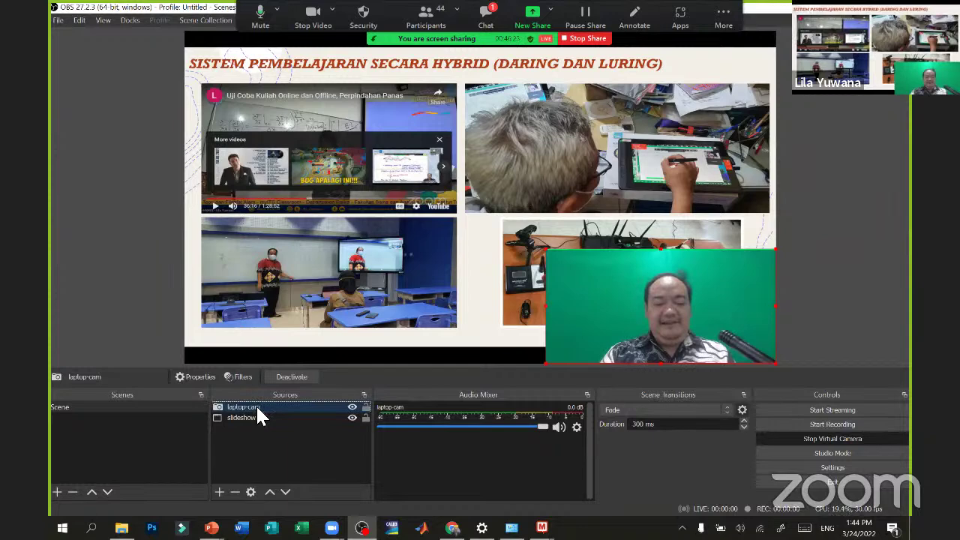
right_click(258, 409)
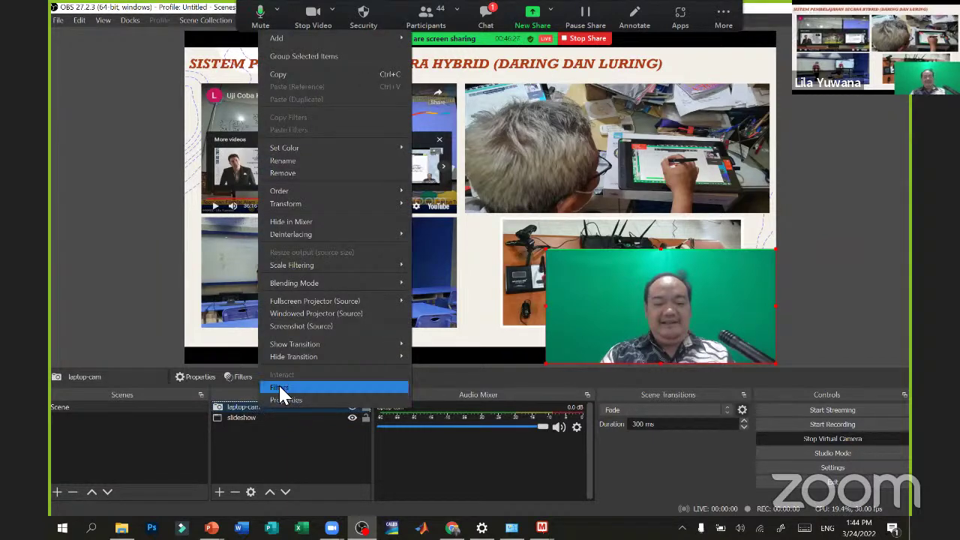
click(278, 388)
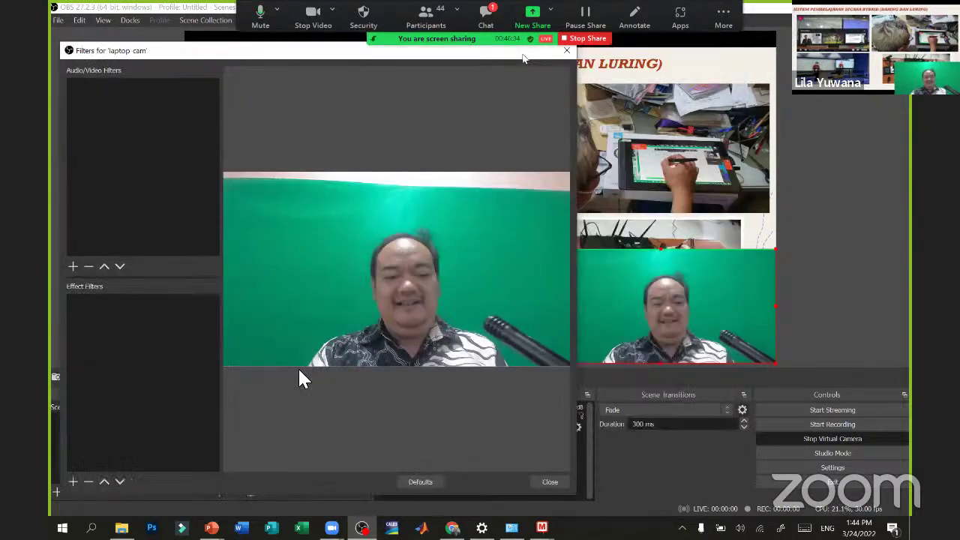
click(72, 482)
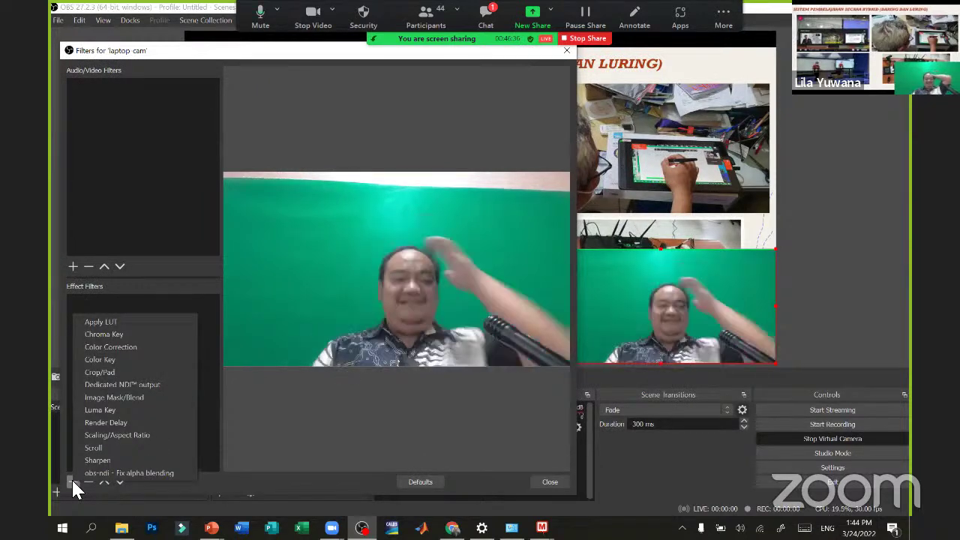
click(117, 335)
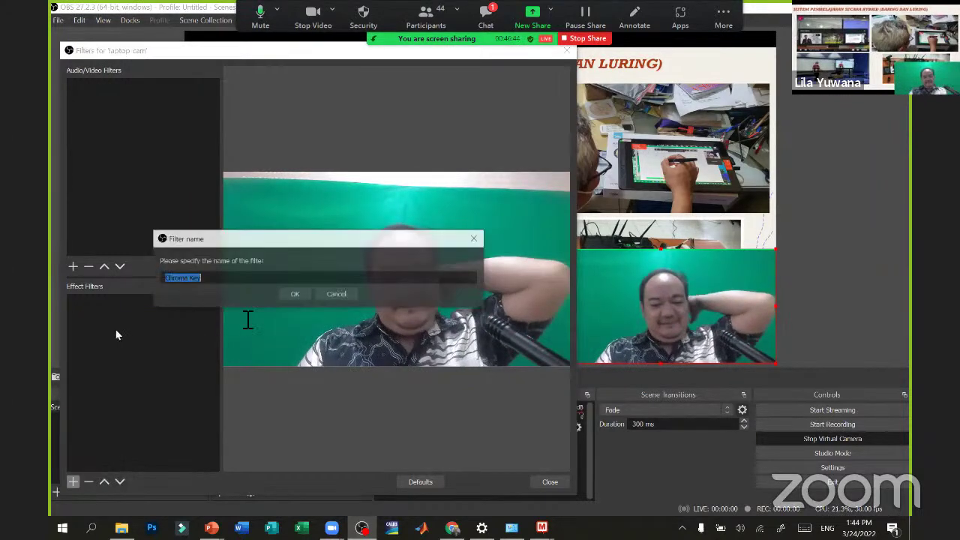
click(294, 294)
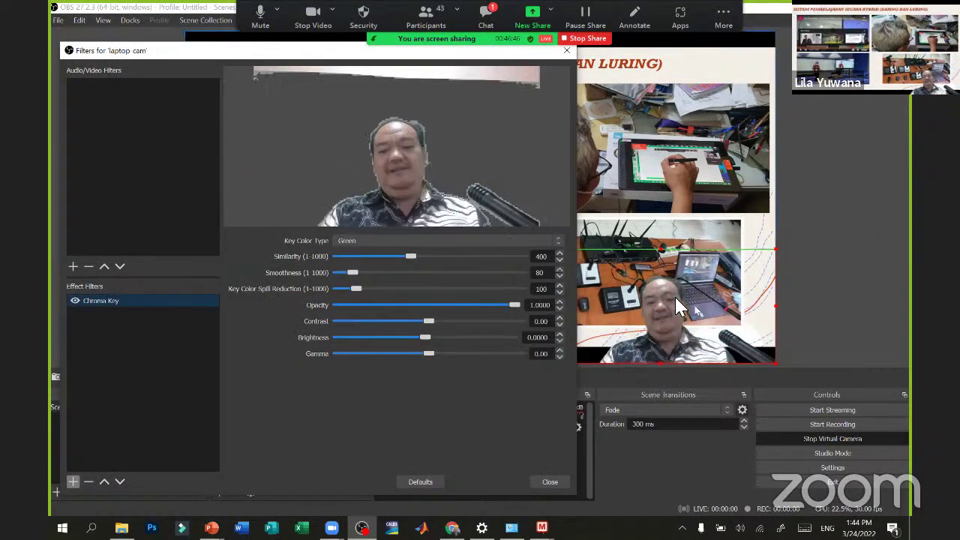
click(550, 482)
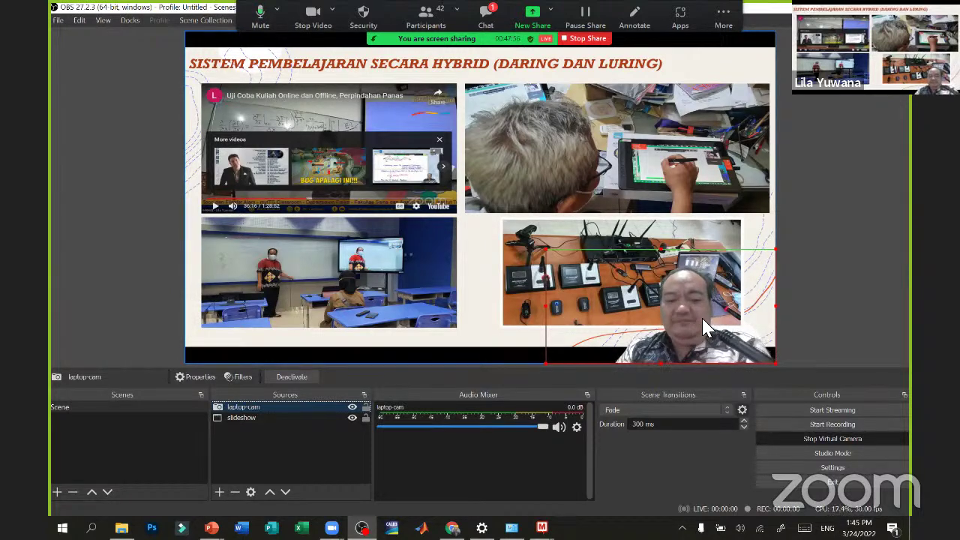
- Duplicate the scene as Scene 2 and move its laptop-cam overlay to the lower-left corner of the canvas
click(103, 410)
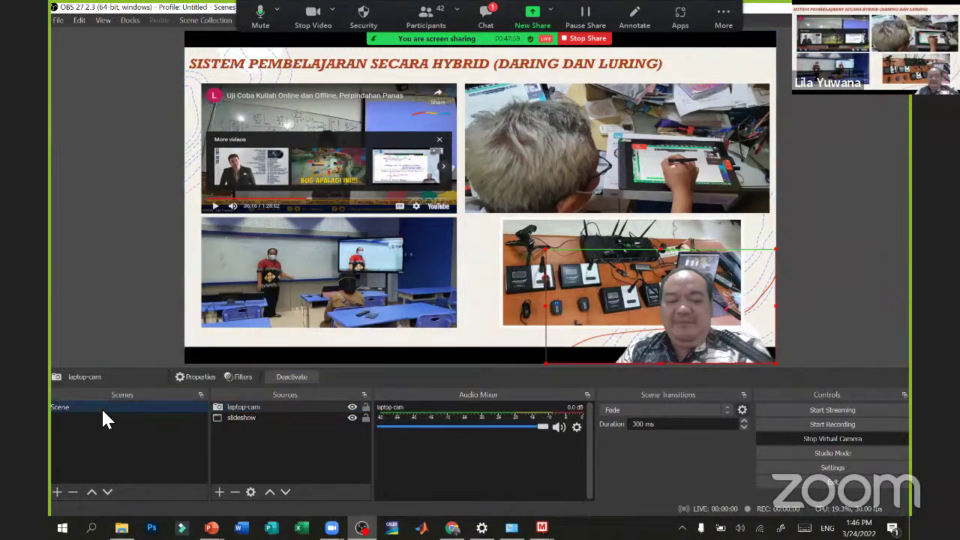
right_click(104, 415)
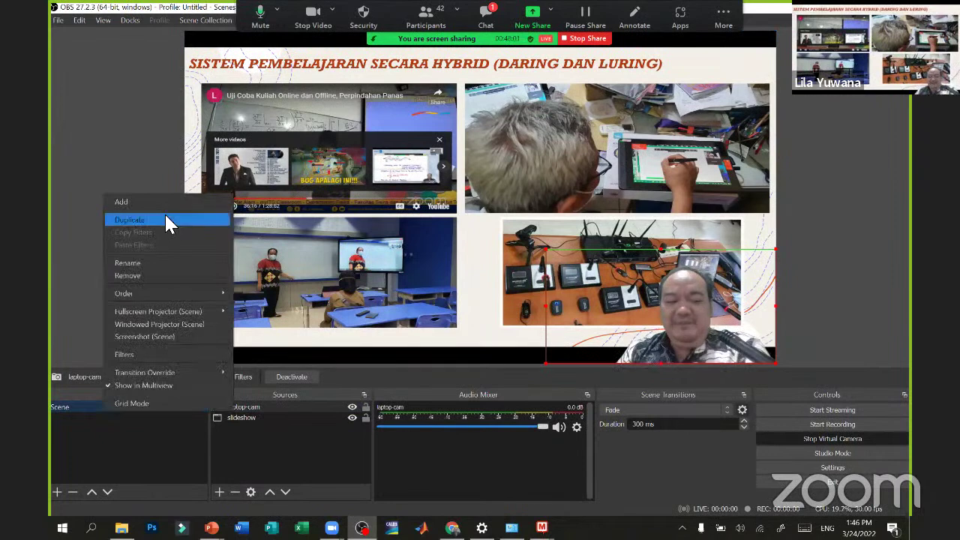
click(167, 220)
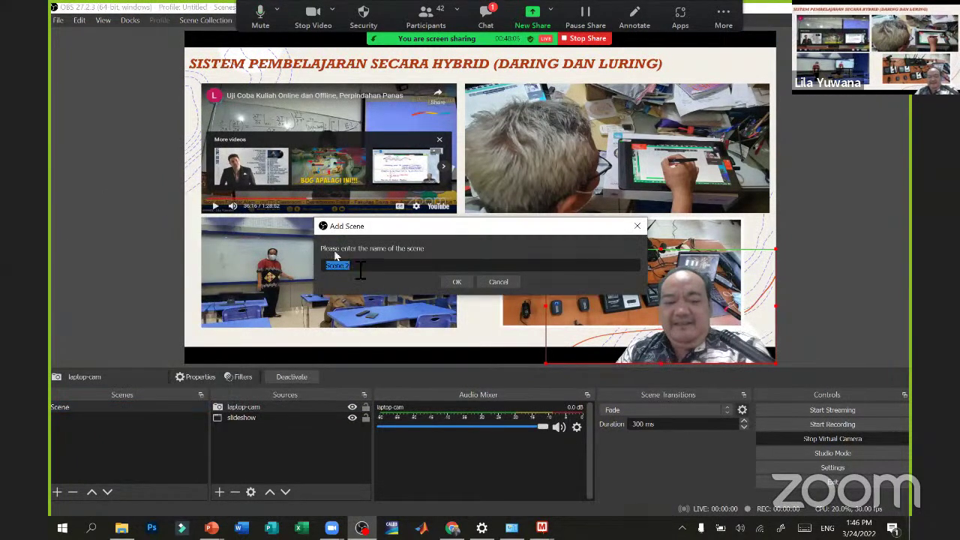
click(458, 284)
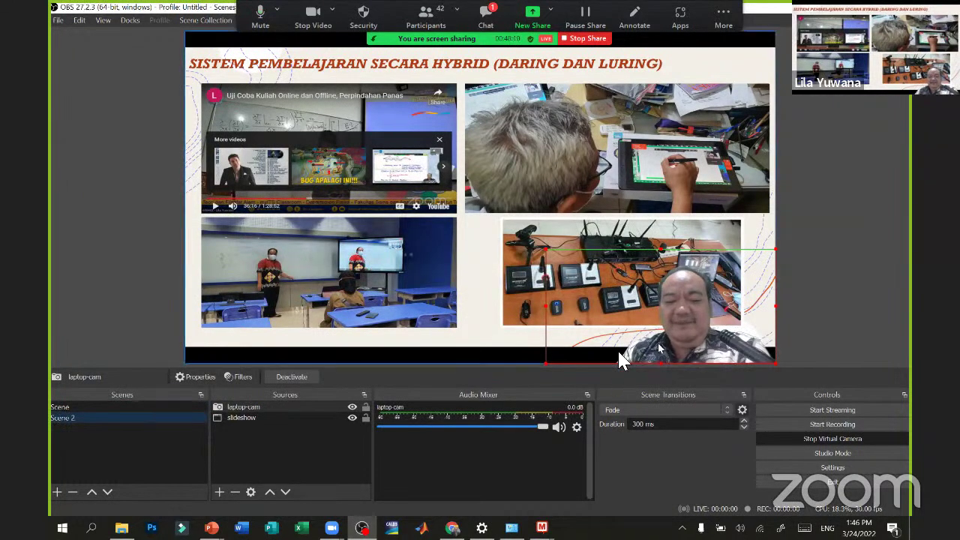
drag(717, 320, 311, 323)
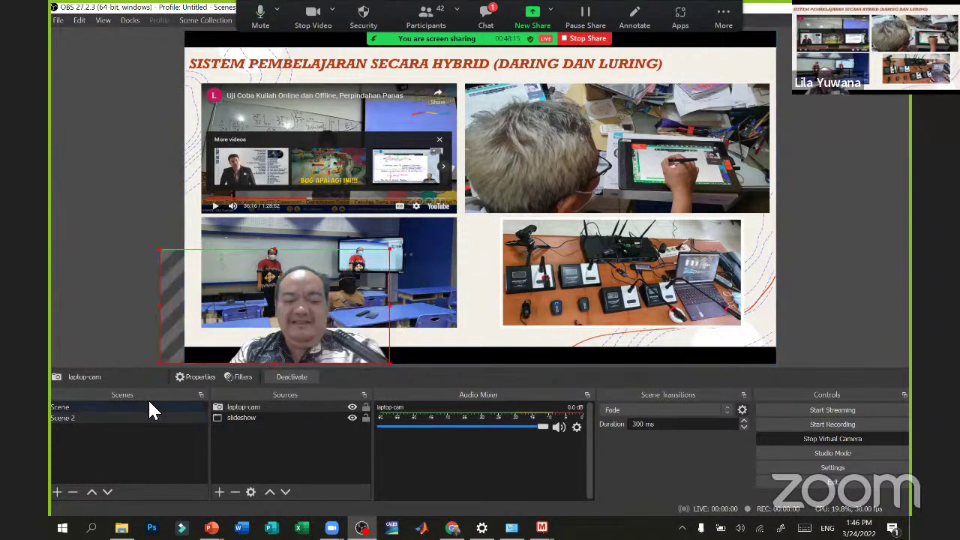
- Switch back and forth between Scene and Scene 2 to compare their laptop-cam positions
click(148, 405)
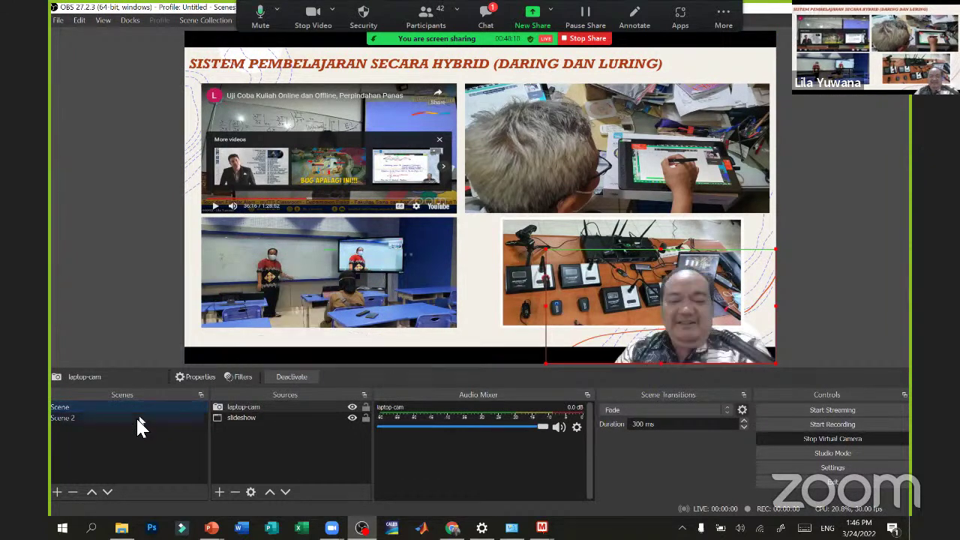
click(137, 418)
click(136, 406)
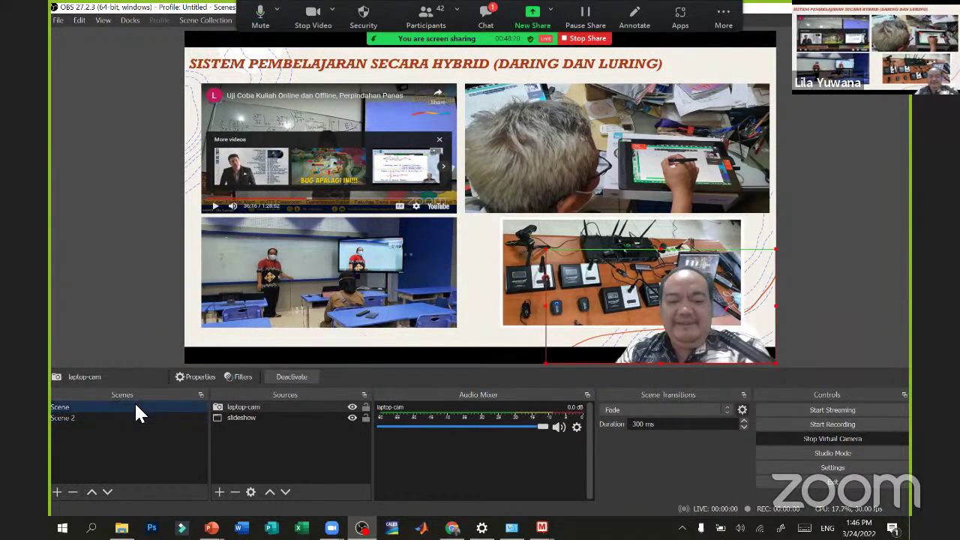
click(125, 419)
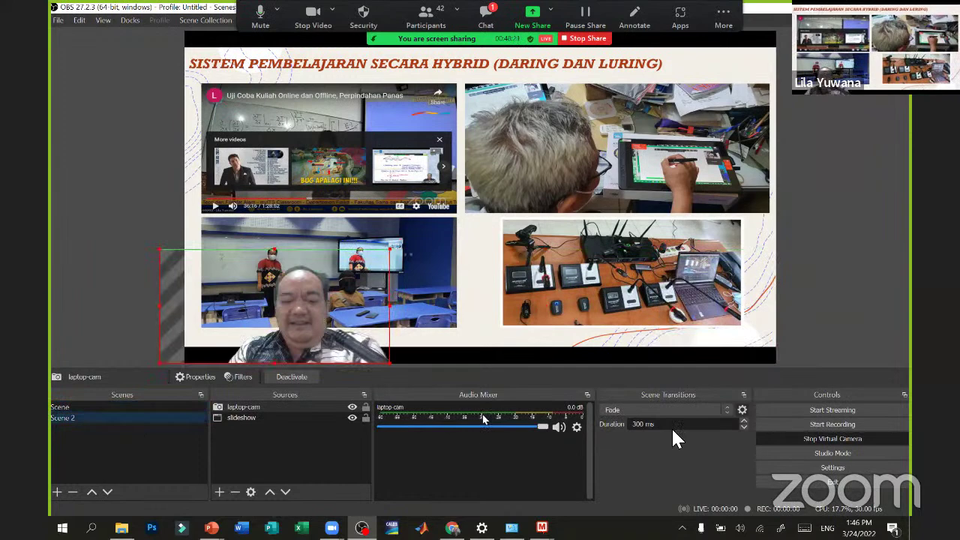
- Set the Fade scene transition duration to 1000 ms and test it by switching to Scene and back to Scene 2
drag(672, 426, 615, 425)
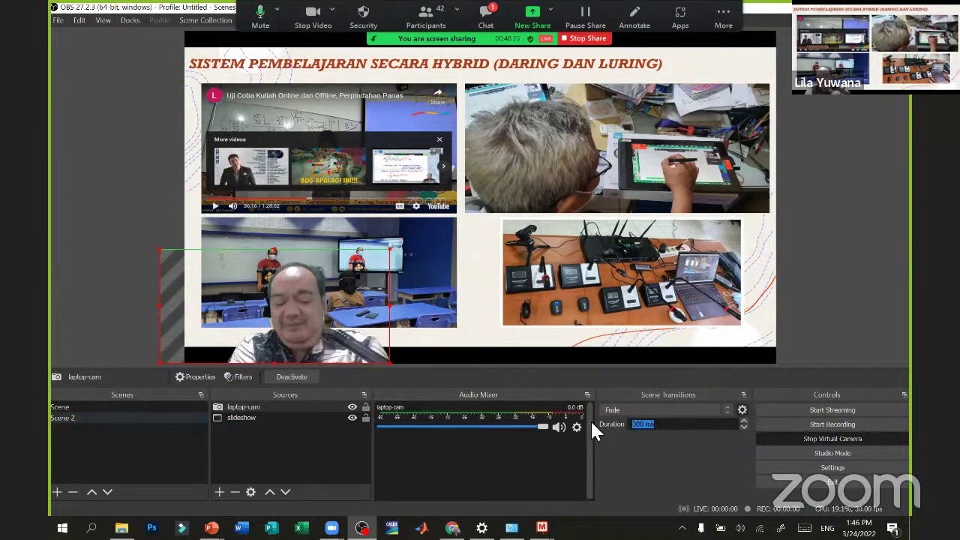
text(1000)
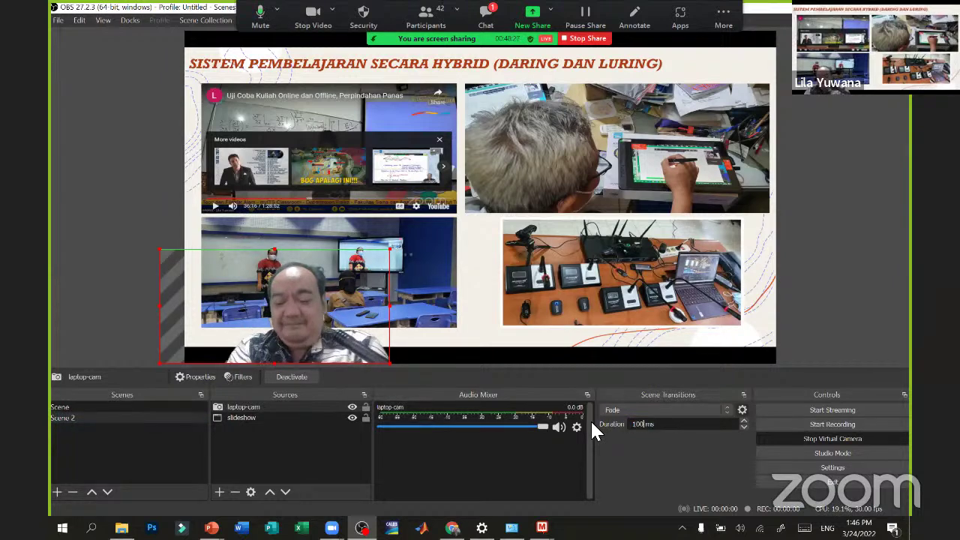
key(Return)
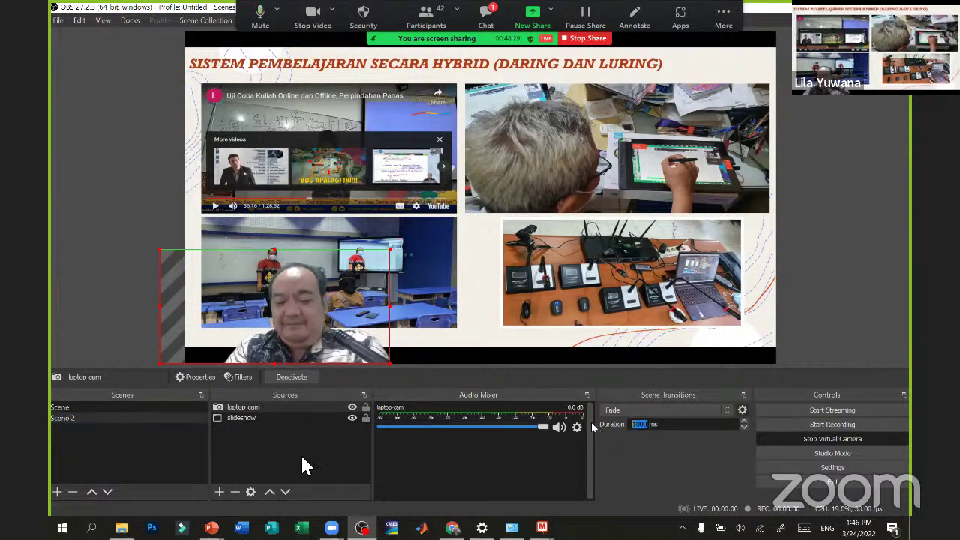
click(152, 409)
click(133, 420)
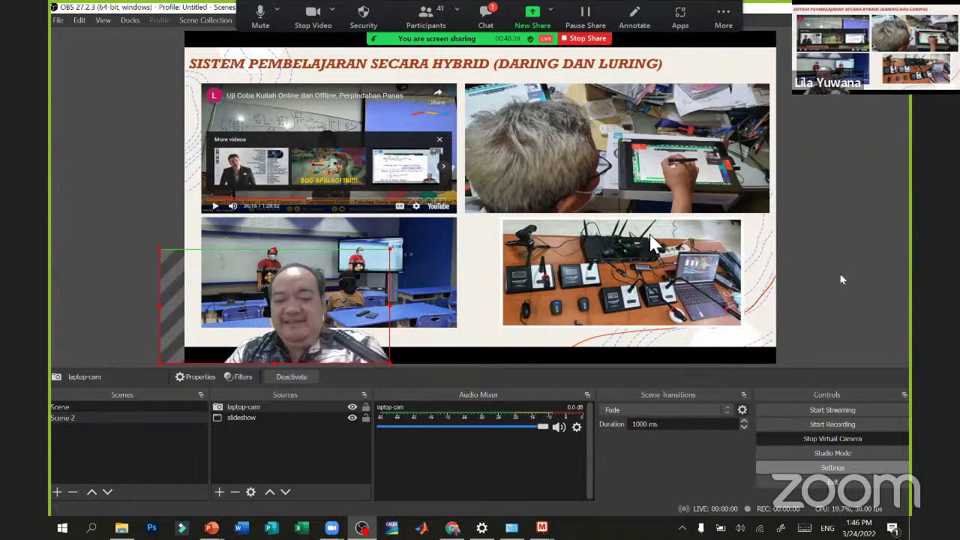
- Open the hotkey settings, review the recording hotkeys, and bring up the entries for Scene and Scene 2
click(832, 467)
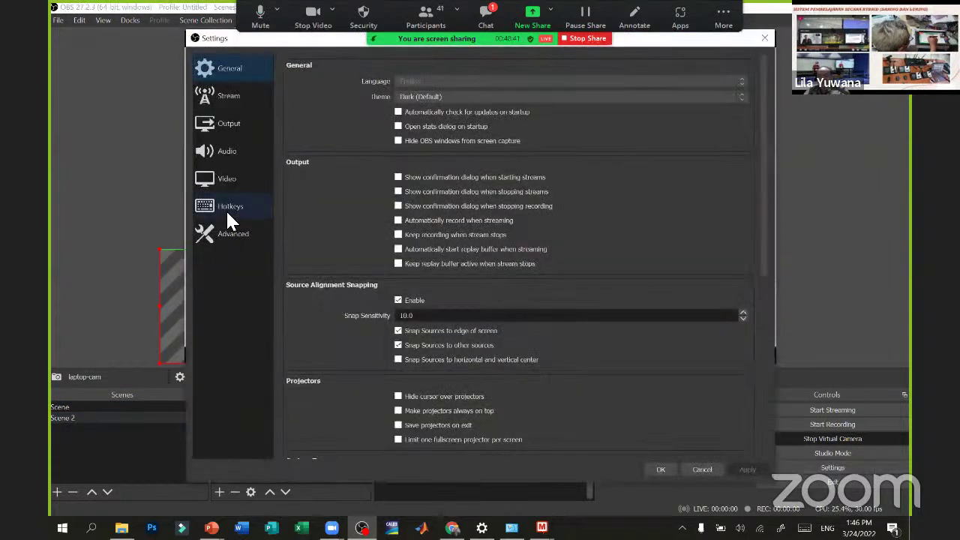
click(232, 211)
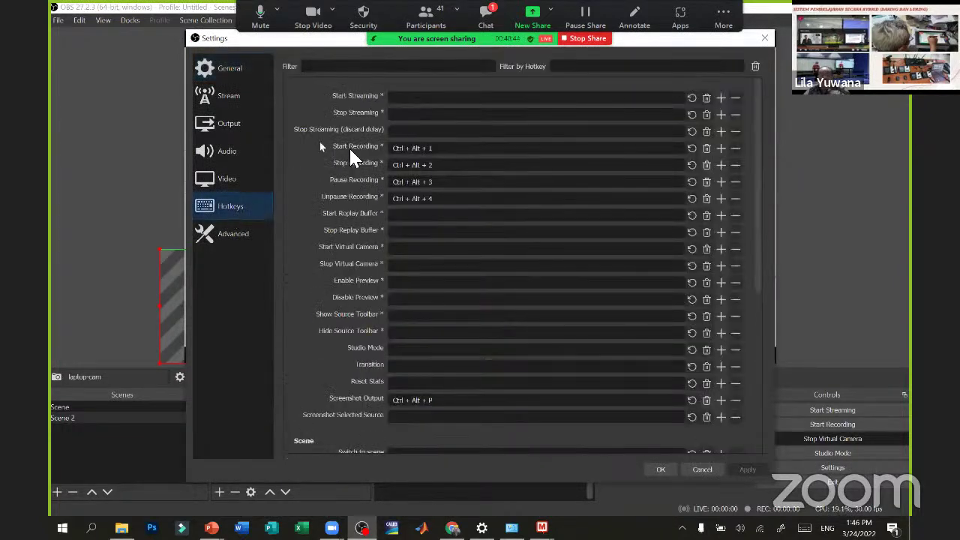
click(352, 164)
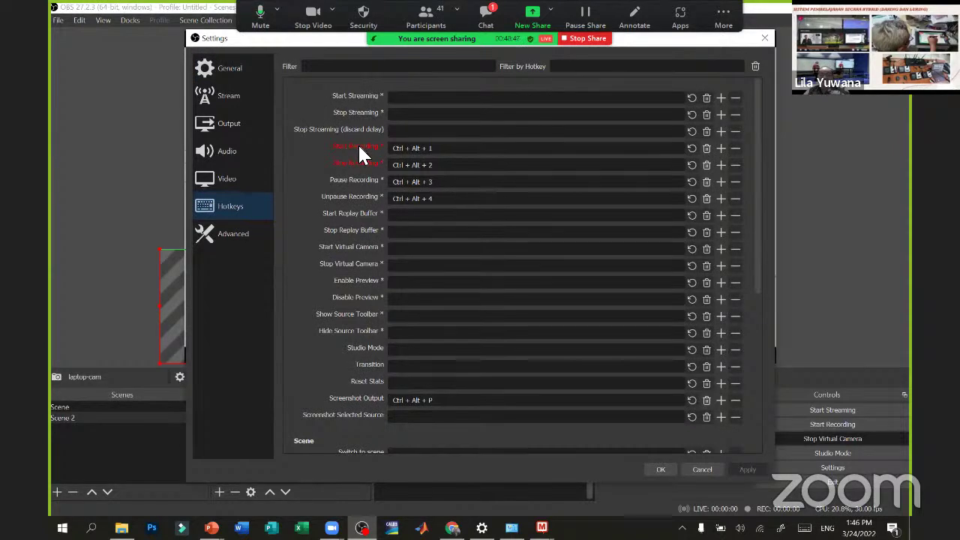
mouse_move(397, 159)
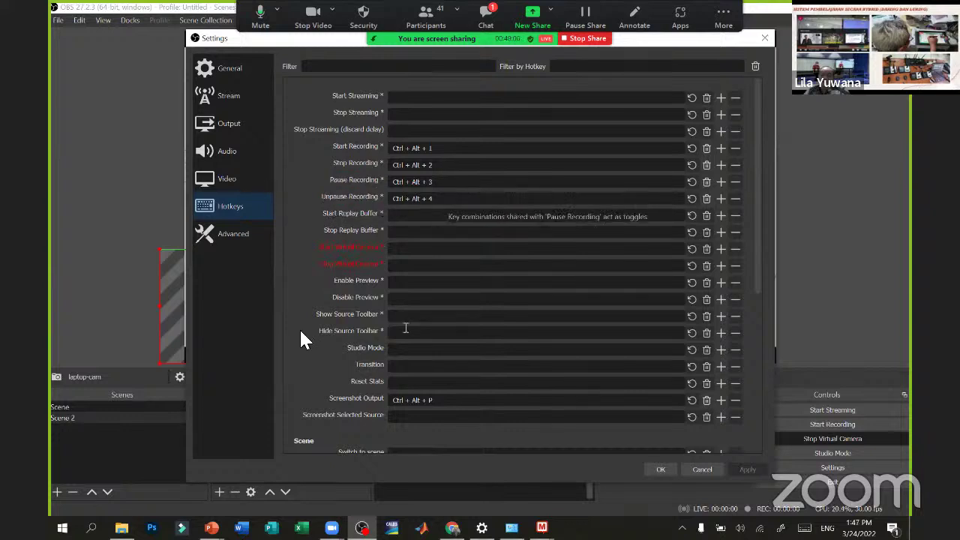
scroll(300, 334, down, 1)
scroll(299, 328, down, 5)
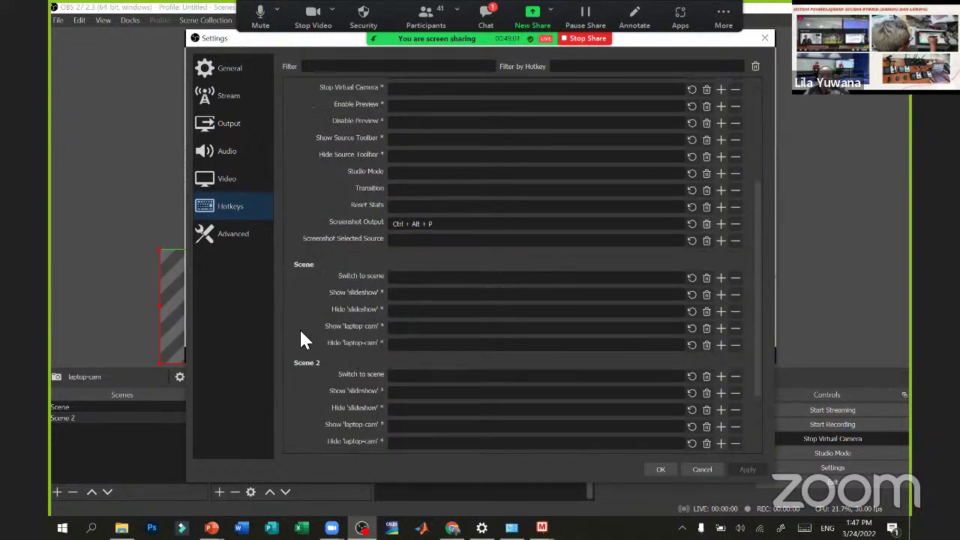
click(412, 276)
click(421, 375)
key(shift)
key(shift+XF86AudioLowerVolume)
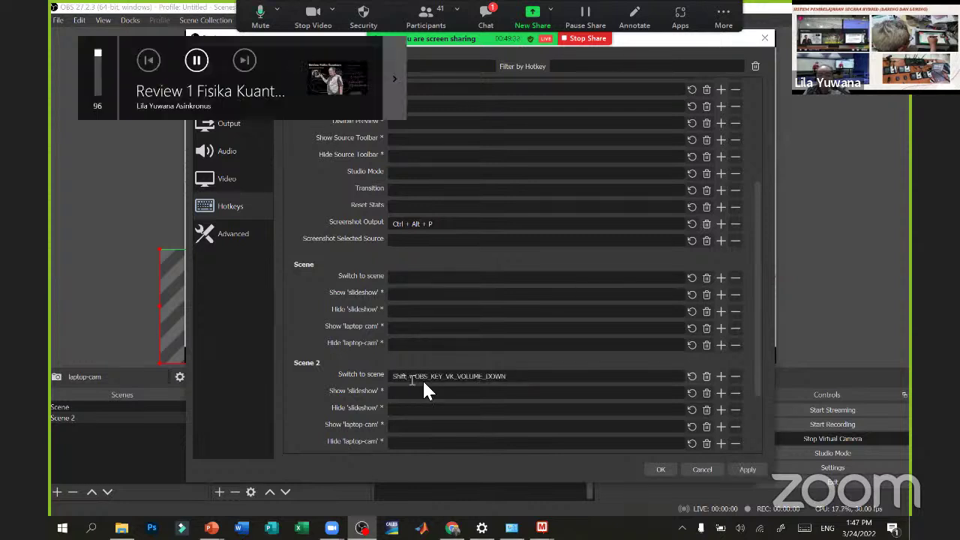
click(707, 376)
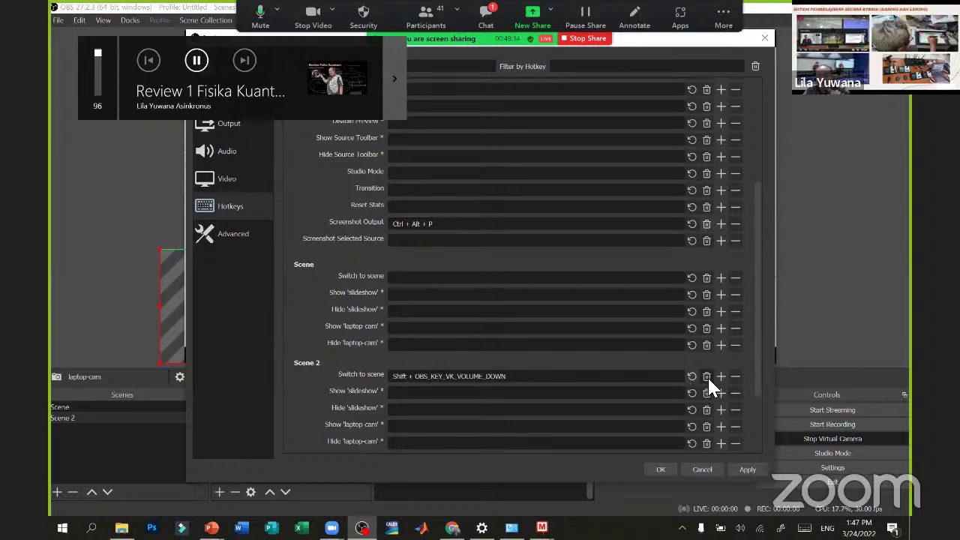
- Assign F2 as the hotkey for switching to Scene 2 and F3 for switching to Scene, and save the settings
click(551, 374)
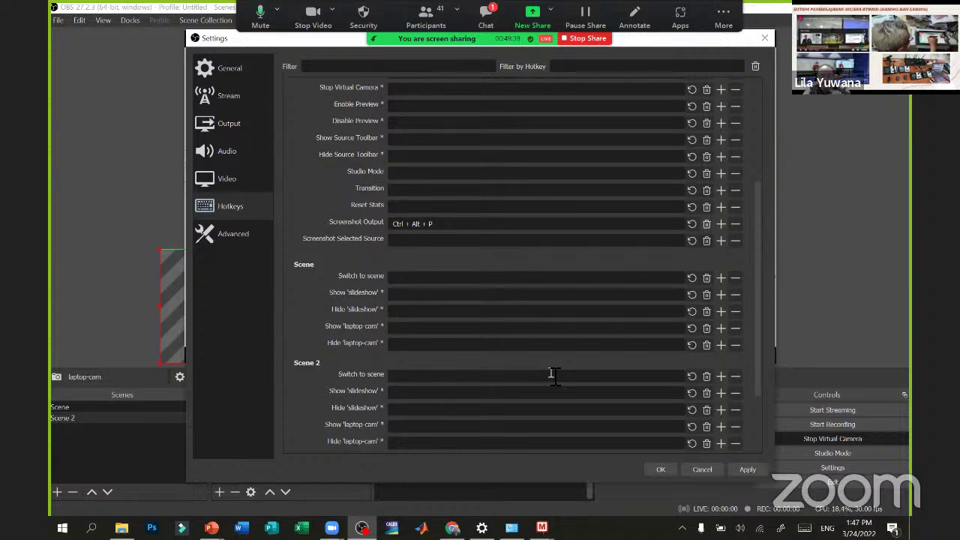
key(F2)
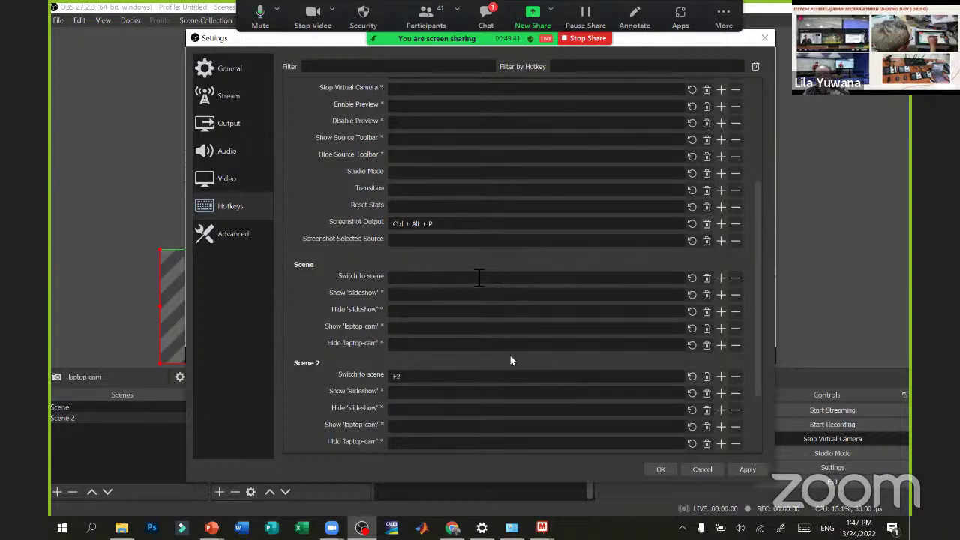
click(477, 276)
key(F3)
click(664, 470)
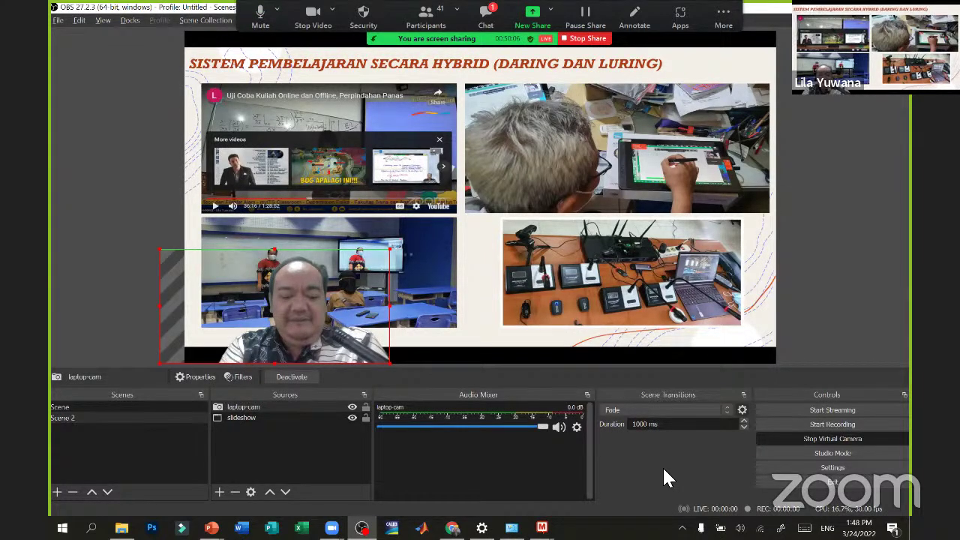
- Switch to the PowerPoint slide show, look through the open windows, and return to OBS
key(alt+Tab)
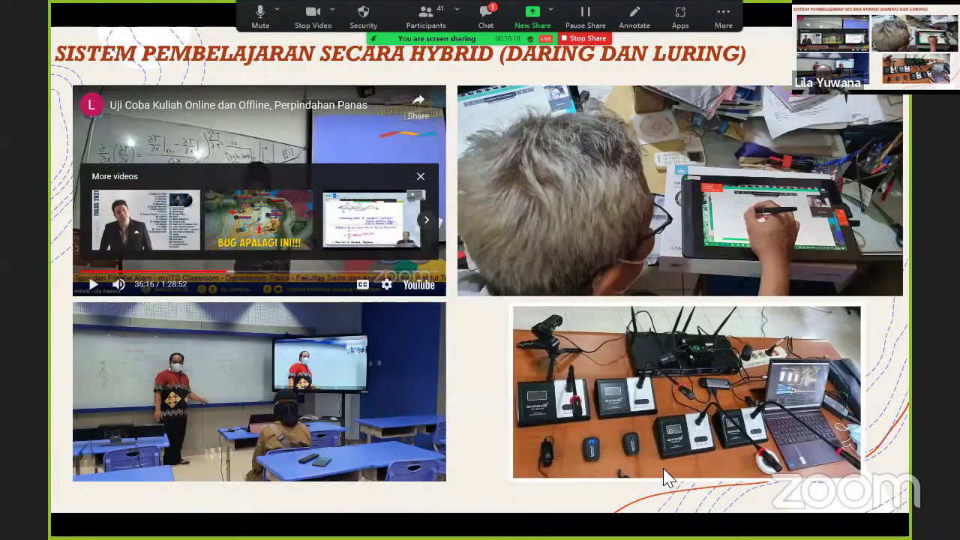
key(alt+Tab)
key(Tab)
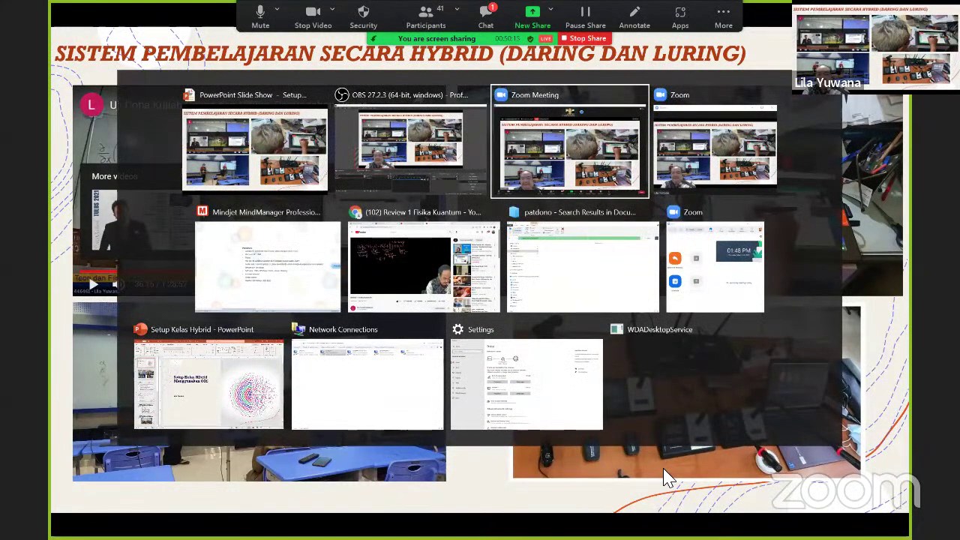
key(Tab)
key(Tab)
key(Tab)
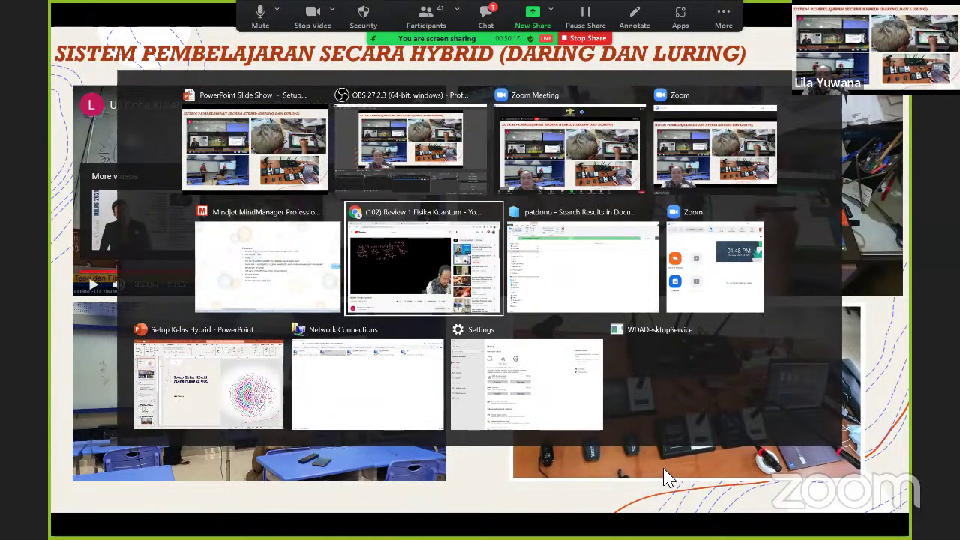
key(Tab)
key(Tab)
key(Tab)
key(Tab)
key(Tab)
key(Tab)
key(Tab)
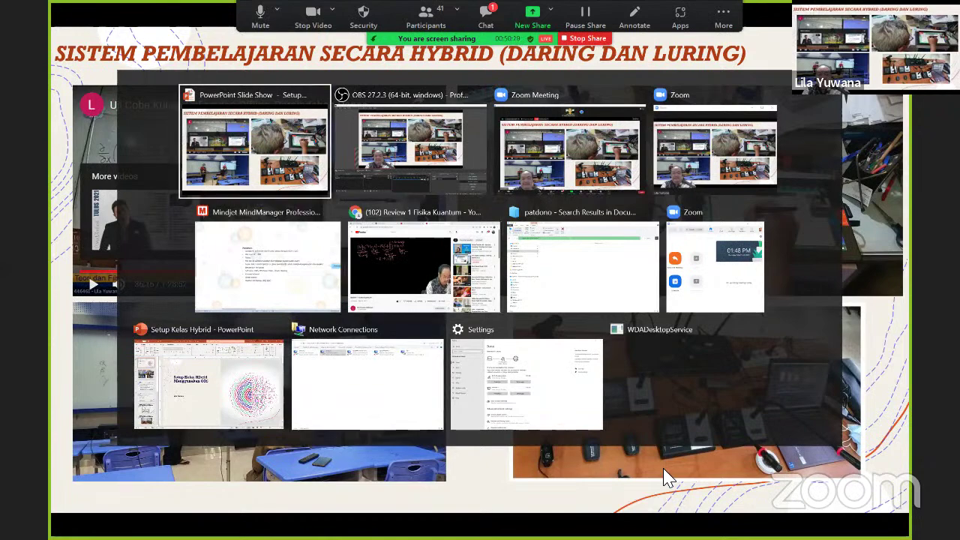
key(Tab)
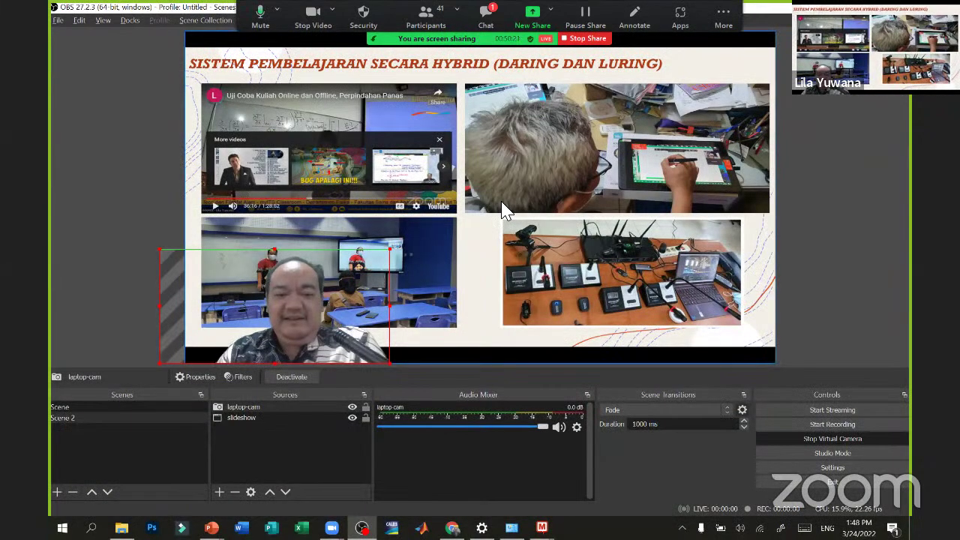
- Show the scene preview in a fullscreen projector on the 2160x1350 display
right_click(502, 206)
mouse_move(564, 47)
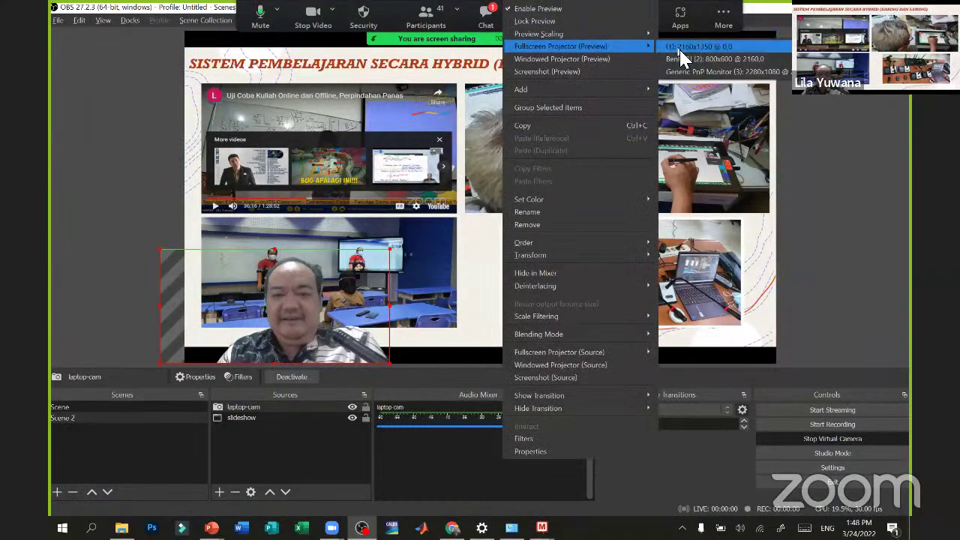
click(681, 48)
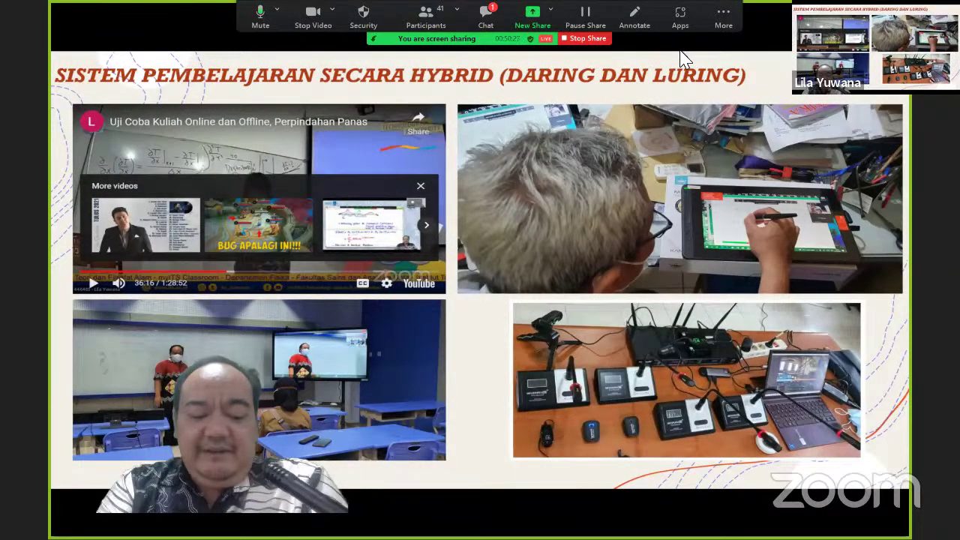
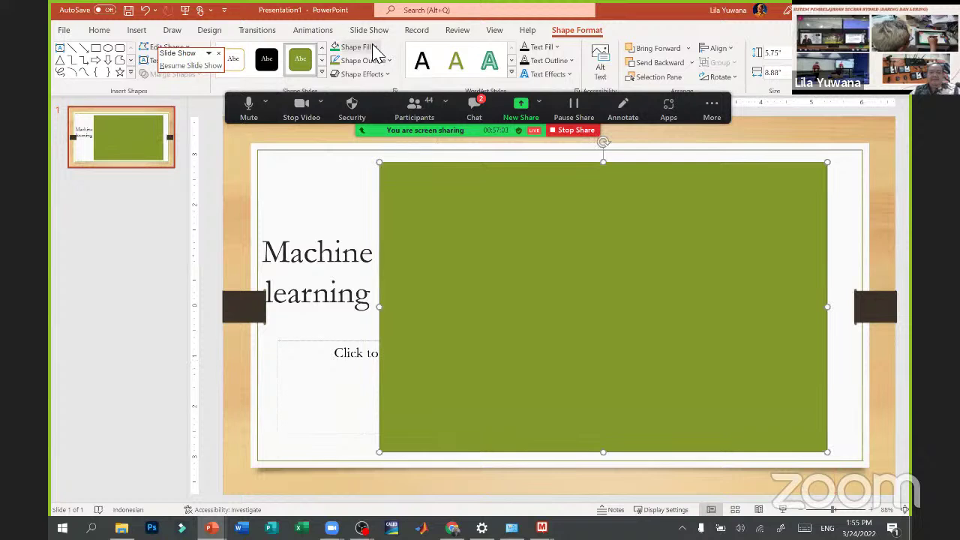
- In the PowerPoint presentation, fill the large rectangle with standard light green and give it a dark red 4½ pt outline
click(373, 48)
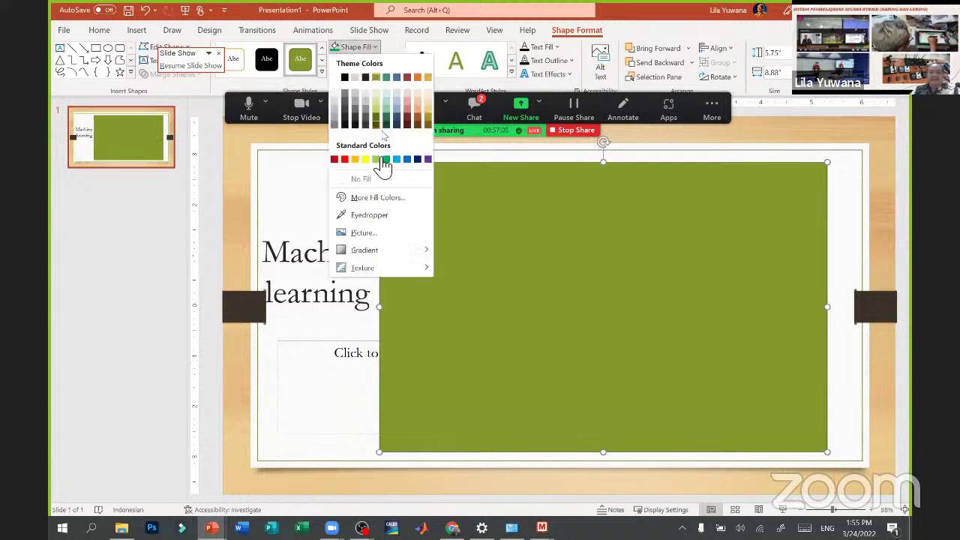
click(377, 160)
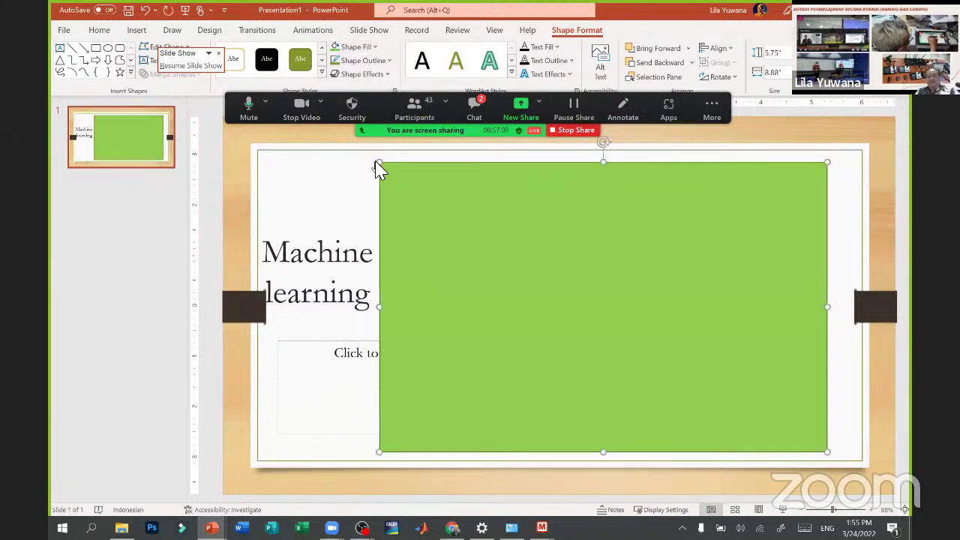
click(388, 62)
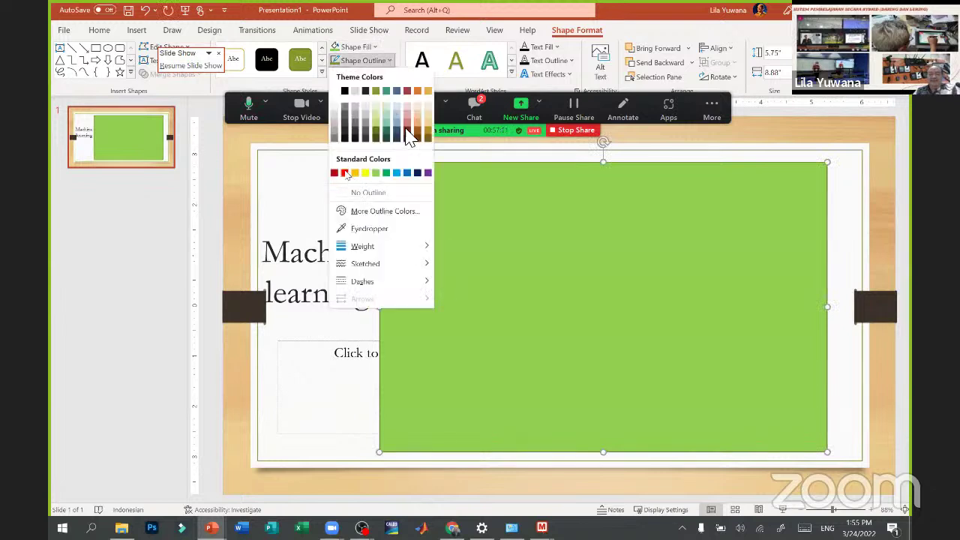
click(363, 77)
click(363, 75)
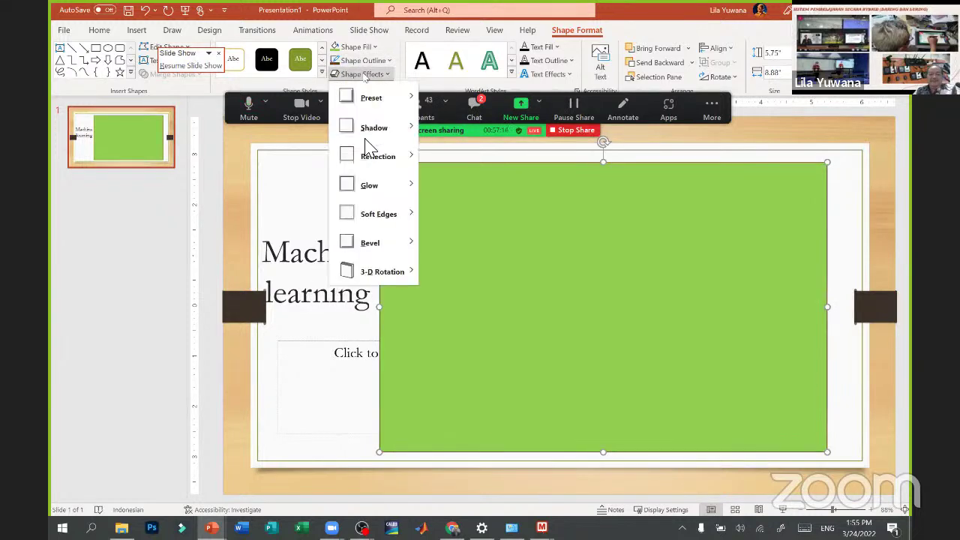
click(372, 66)
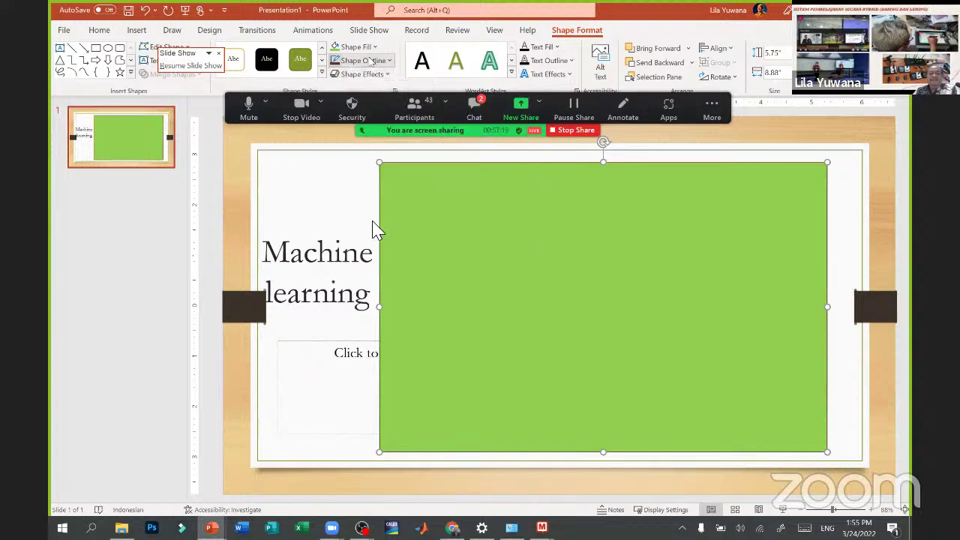
mouse_move(388, 249)
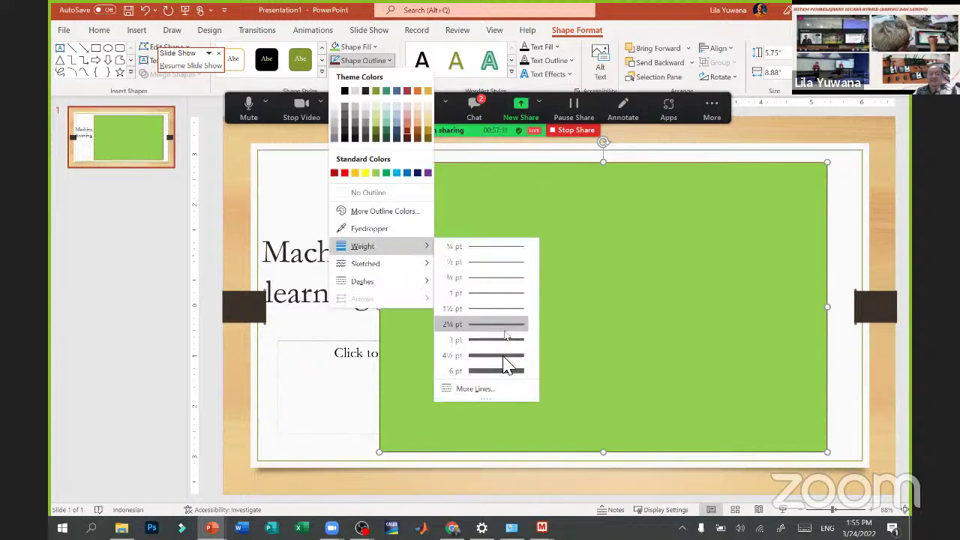
click(504, 357)
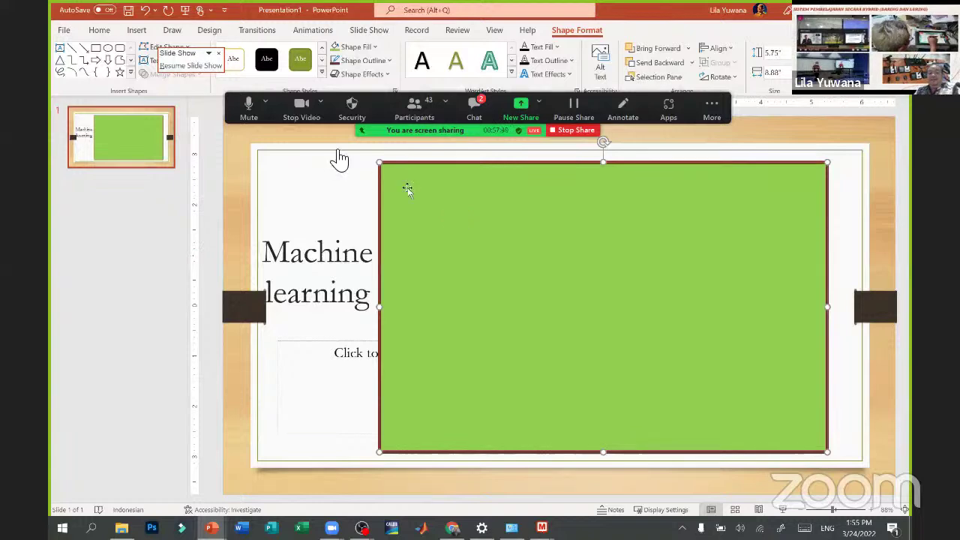
- Add the Shimmer emphasis animation to the "Machine learning" title text box
click(315, 145)
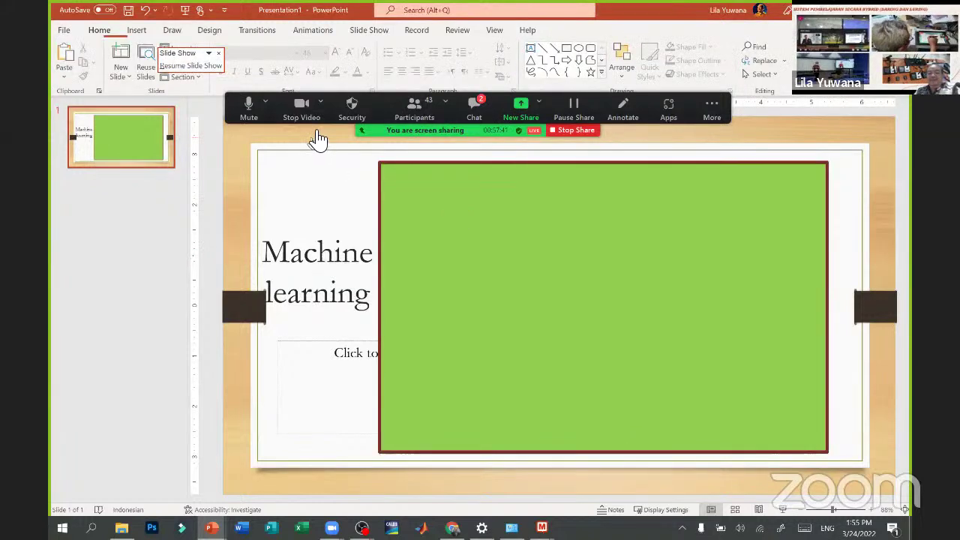
click(301, 252)
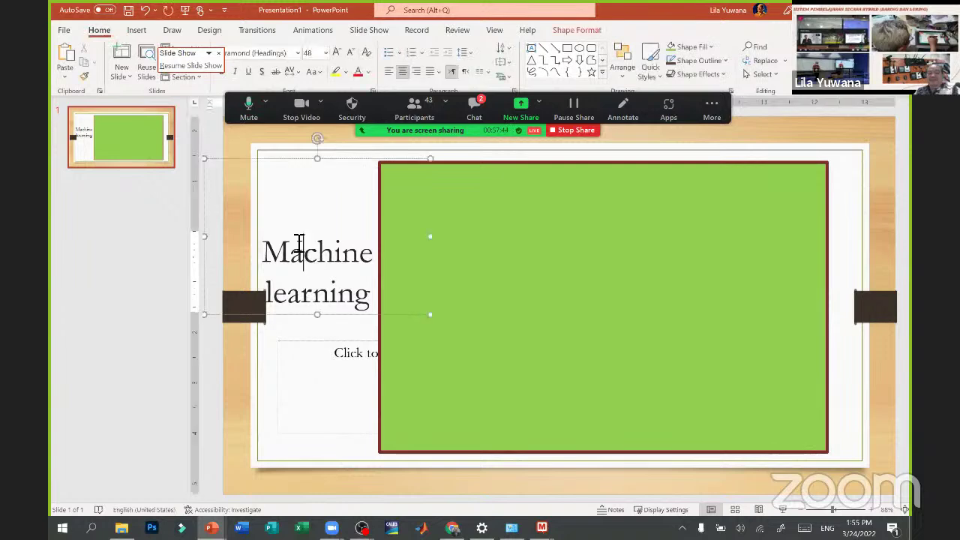
click(300, 315)
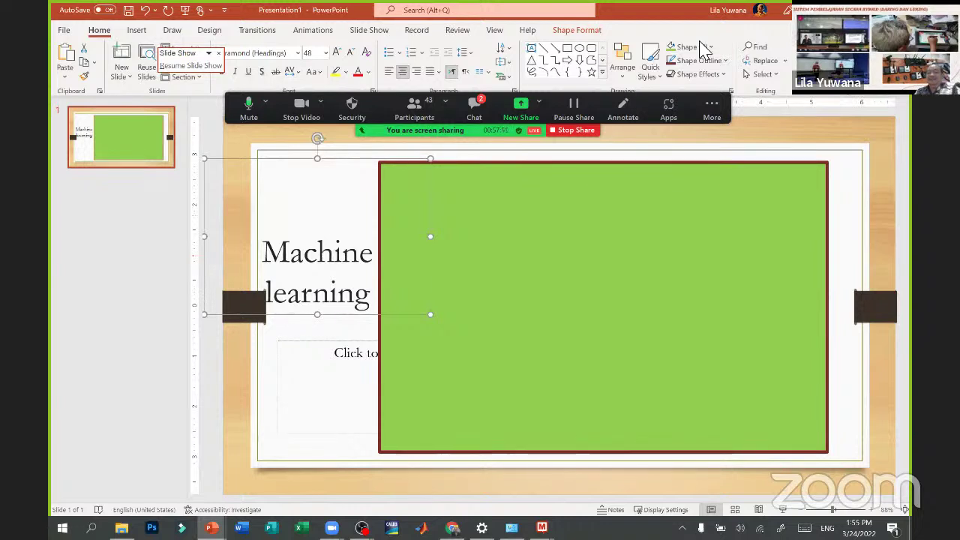
click(312, 31)
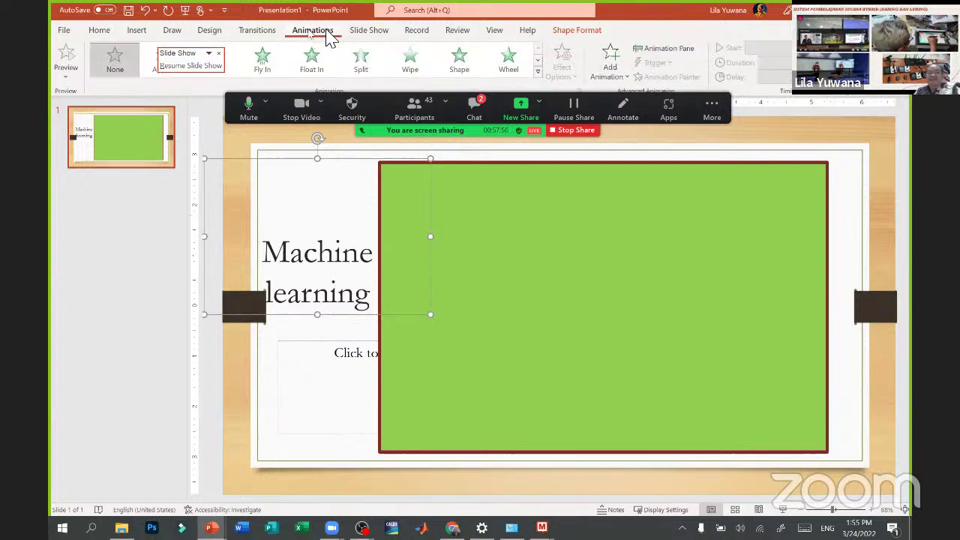
click(604, 74)
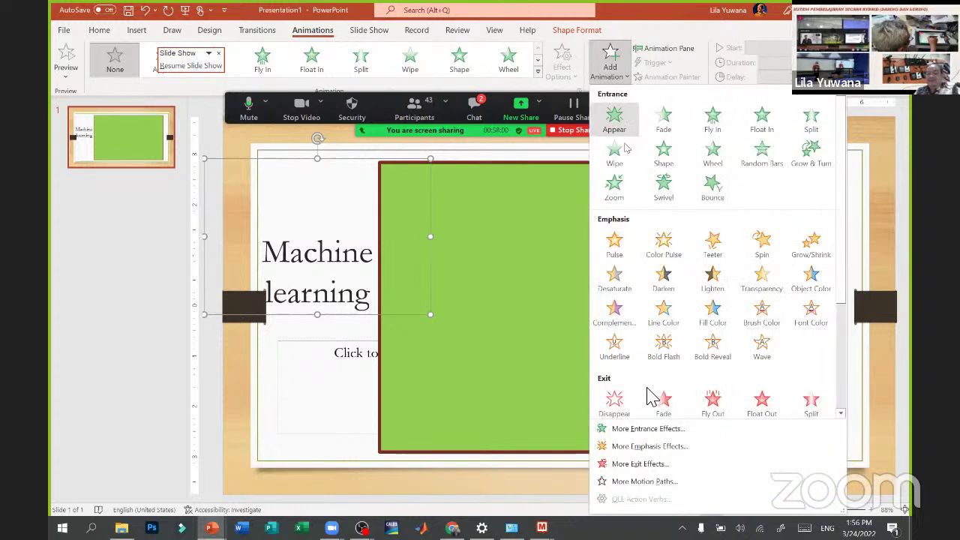
click(648, 447)
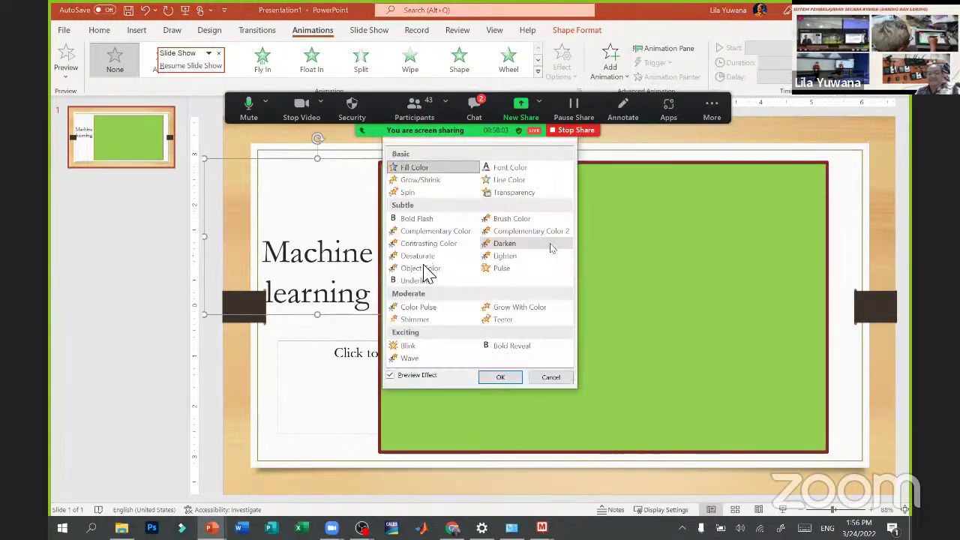
click(420, 319)
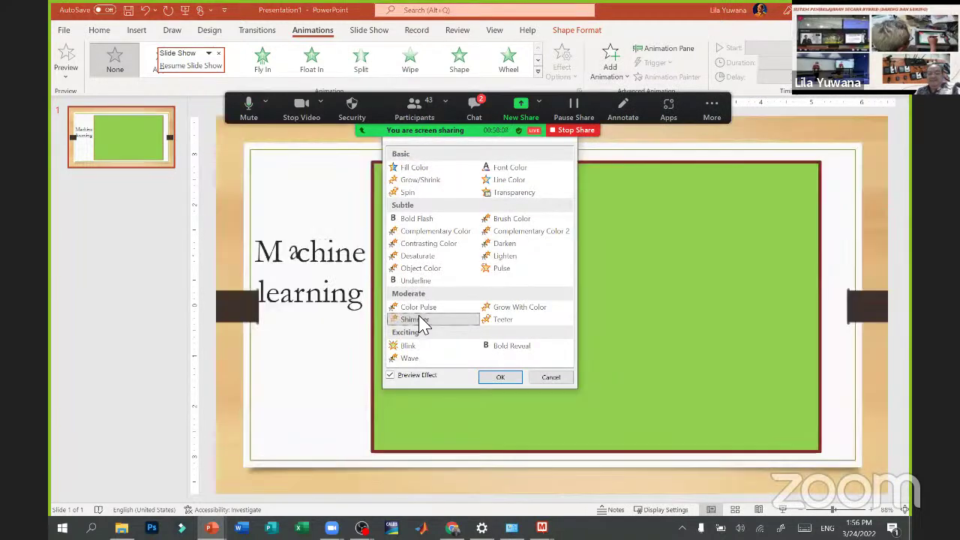
click(514, 378)
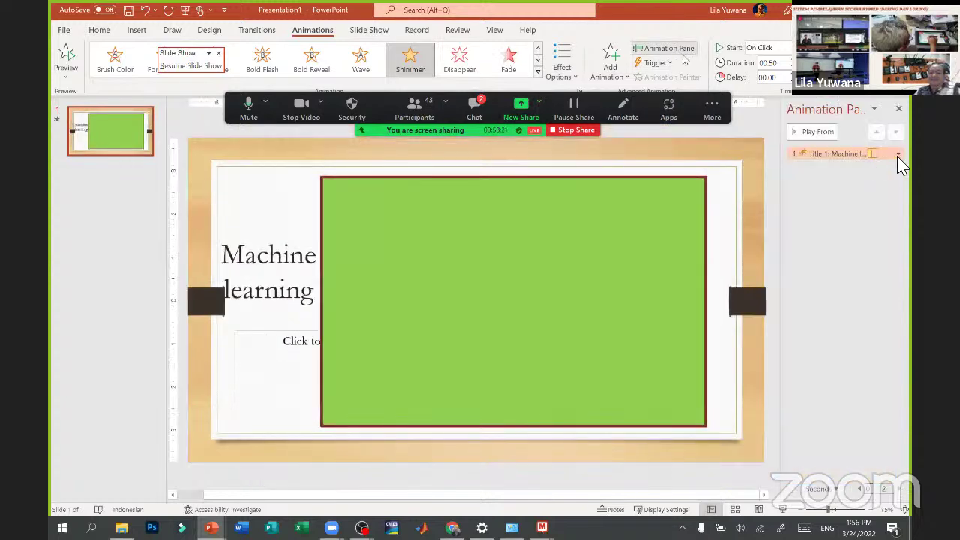
- Set the title's Shimmer animation to start With Previous, last 1 second, and repeat until the end of the slide
click(900, 155)
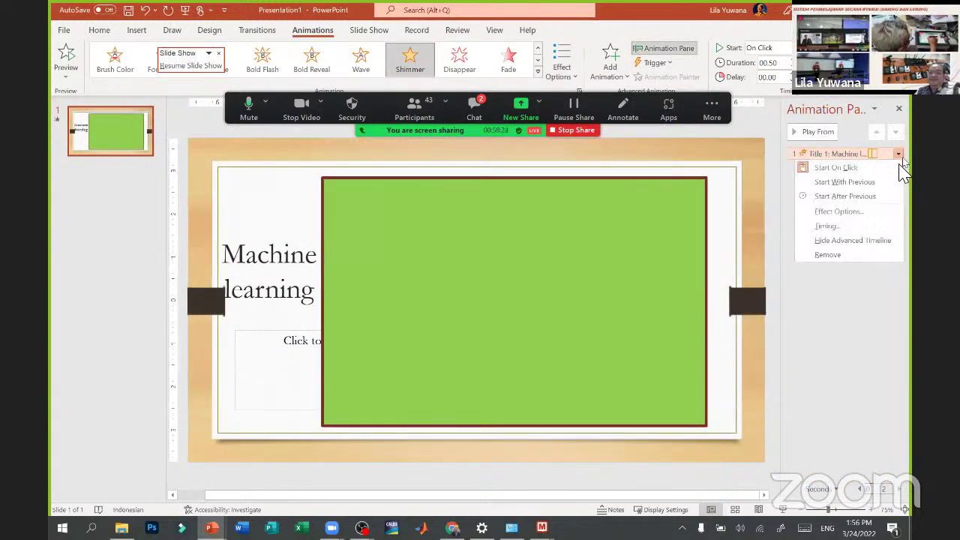
click(856, 214)
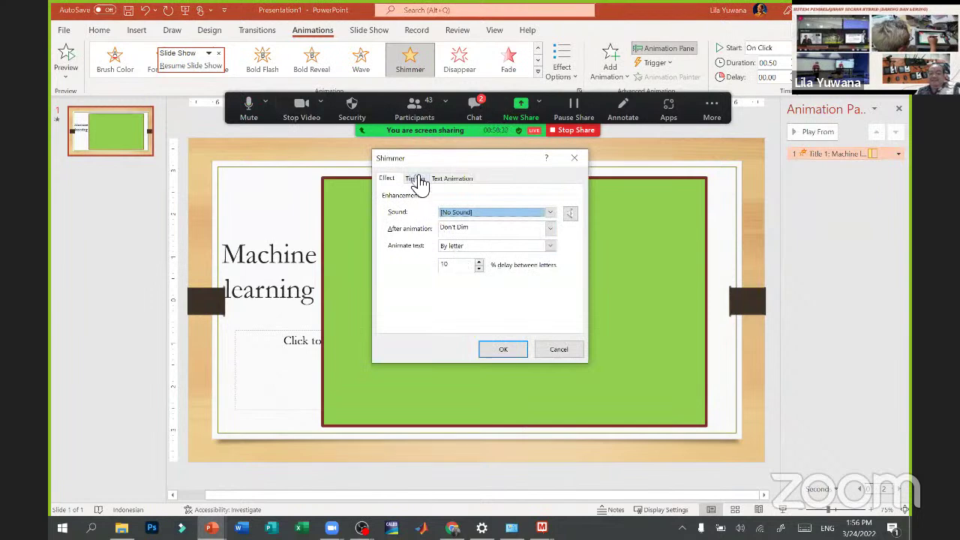
click(418, 180)
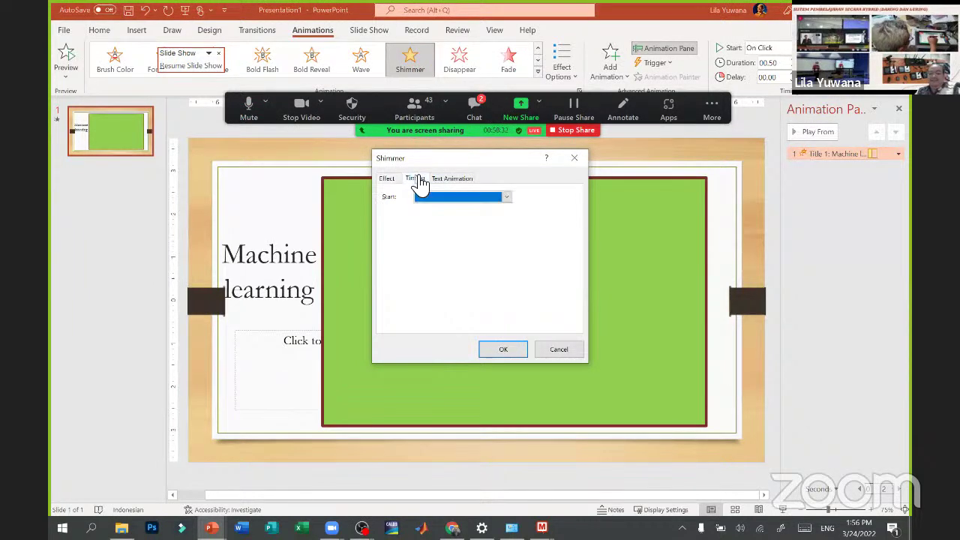
click(480, 197)
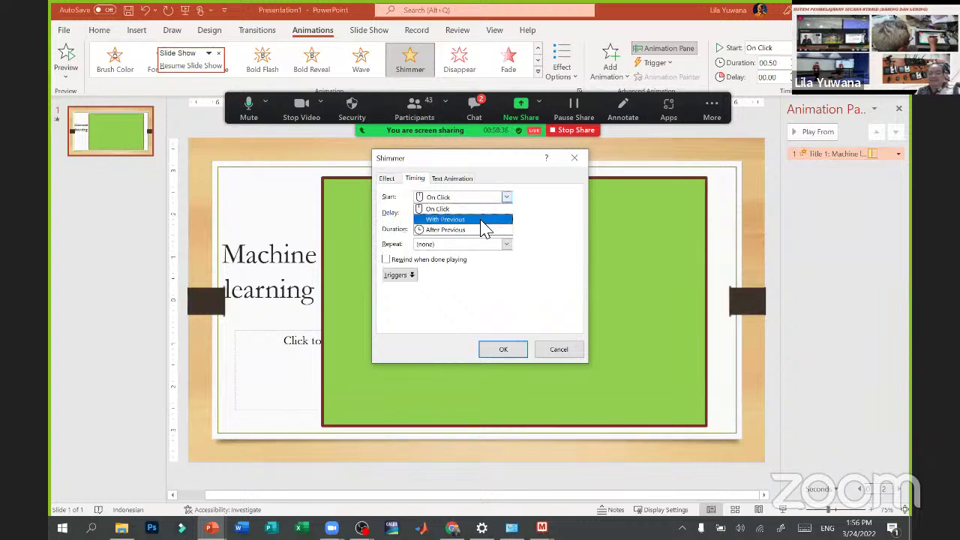
click(484, 220)
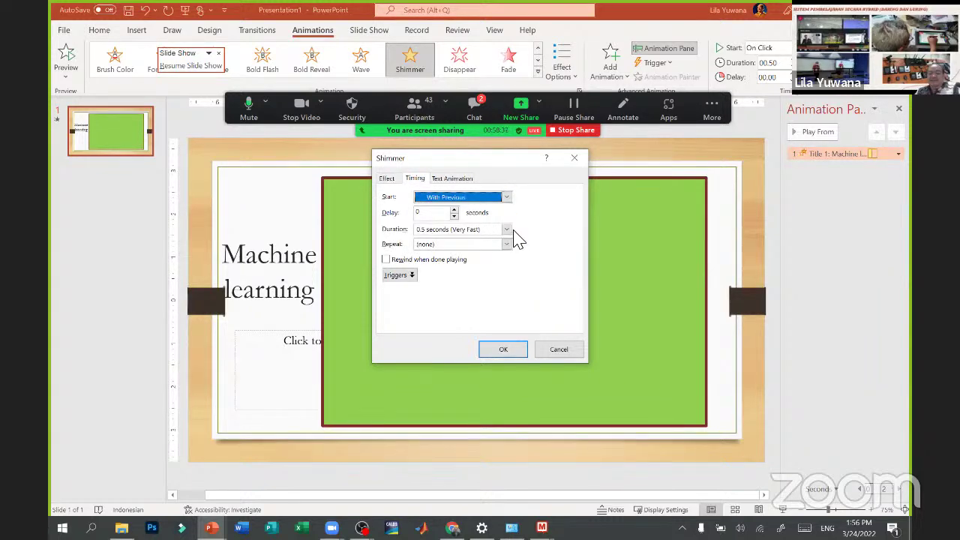
click(508, 230)
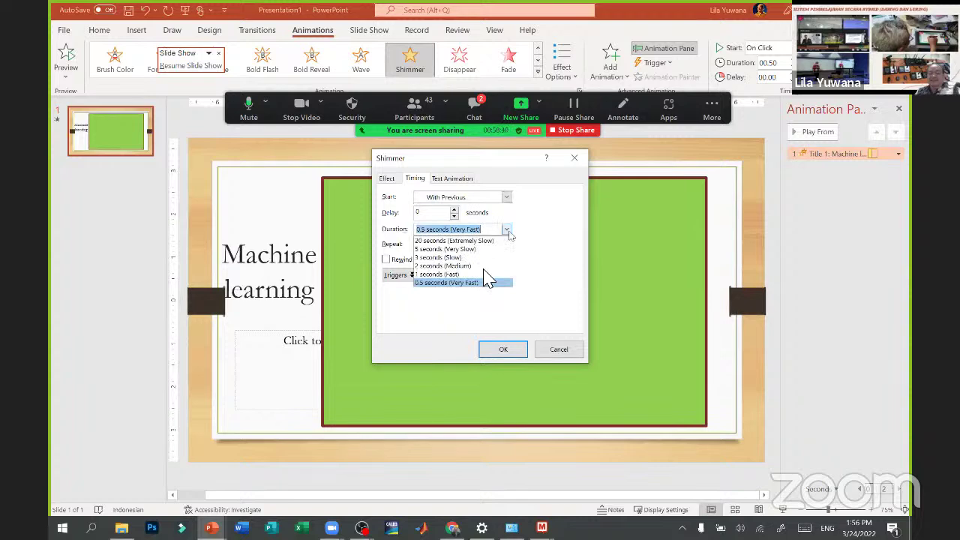
click(481, 275)
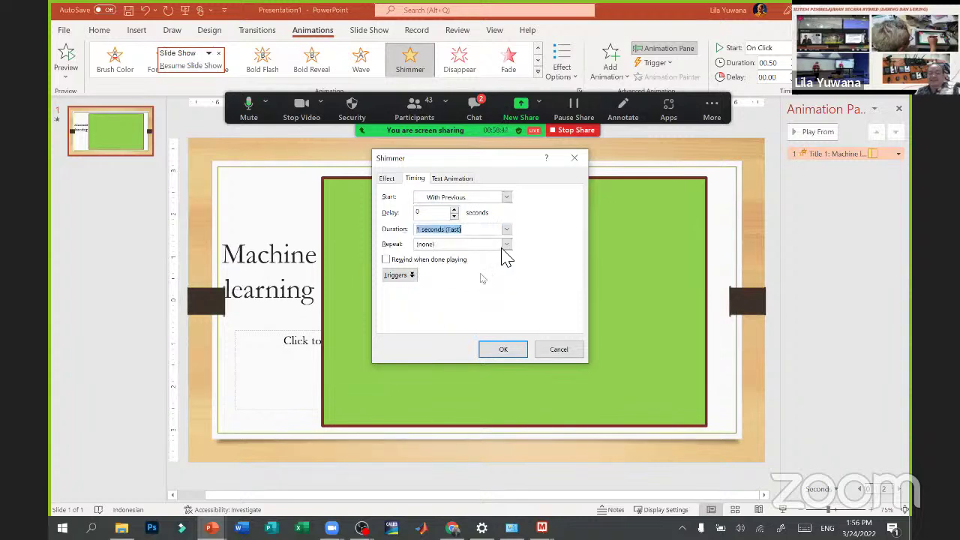
click(507, 244)
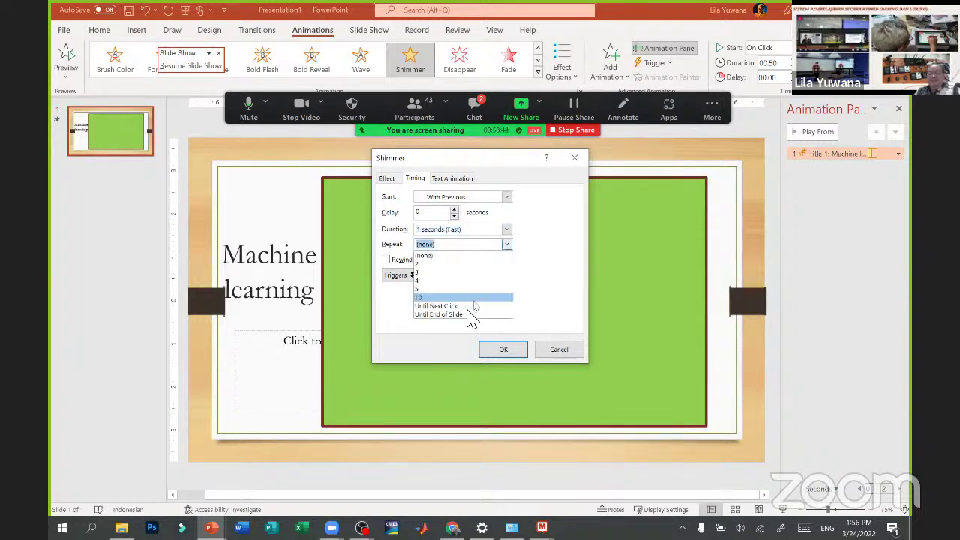
click(467, 315)
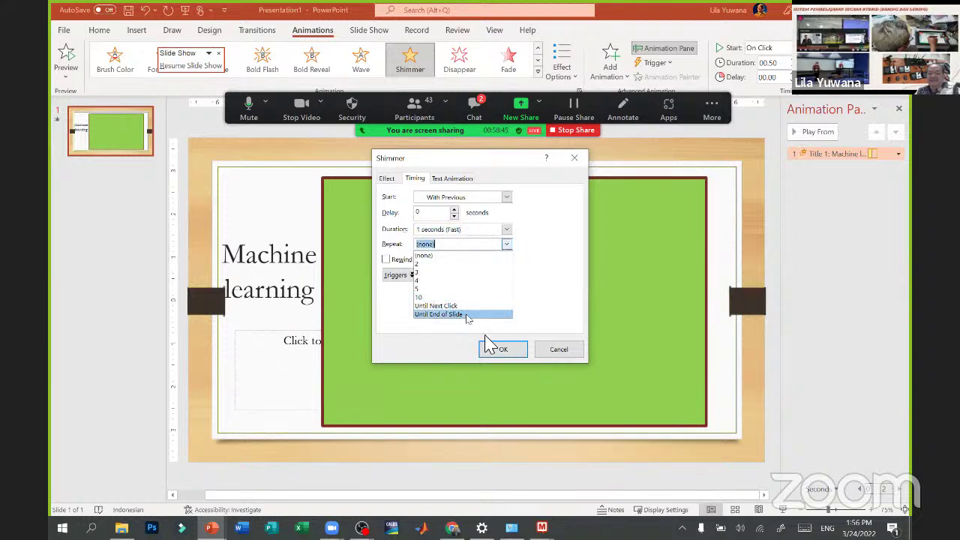
click(501, 352)
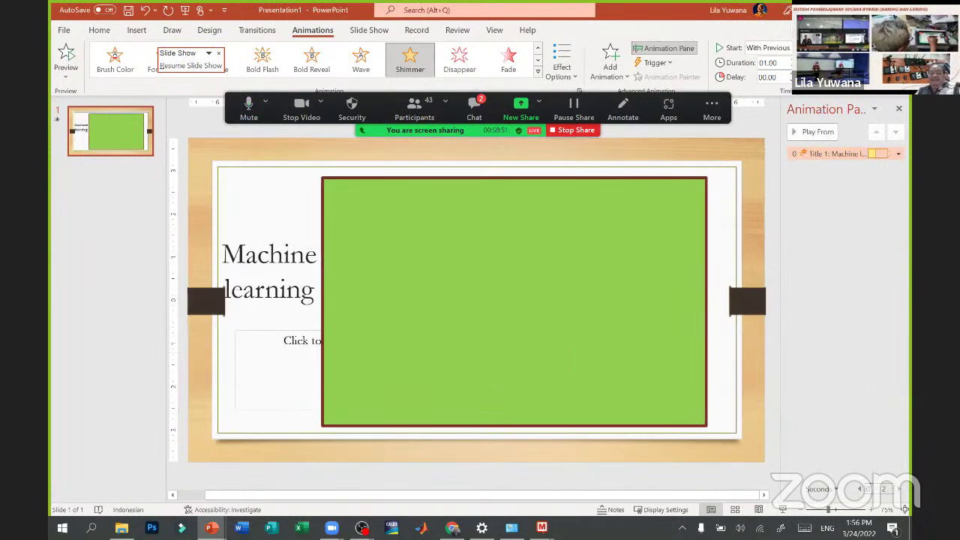
- Open the export options of the presentation and choose to create a video
click(65, 31)
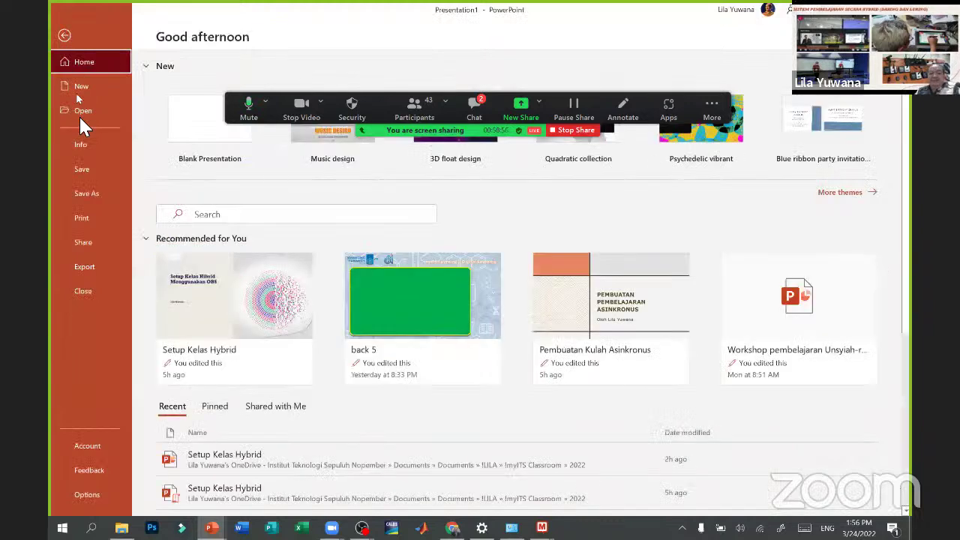
click(65, 36)
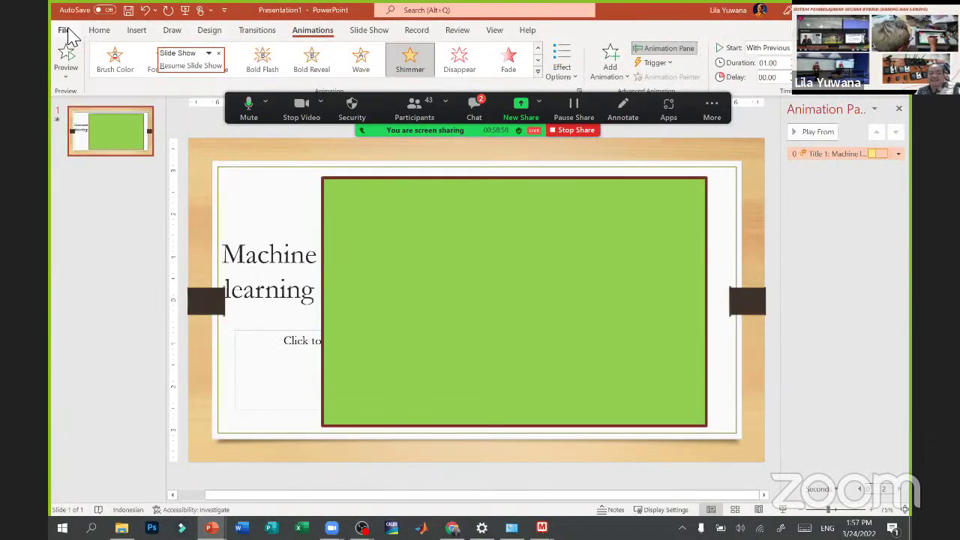
click(66, 32)
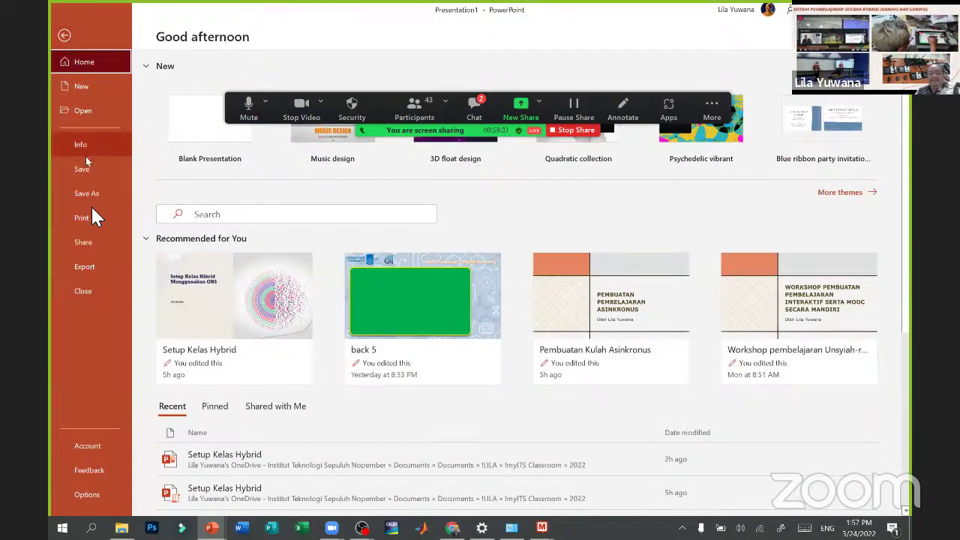
click(96, 274)
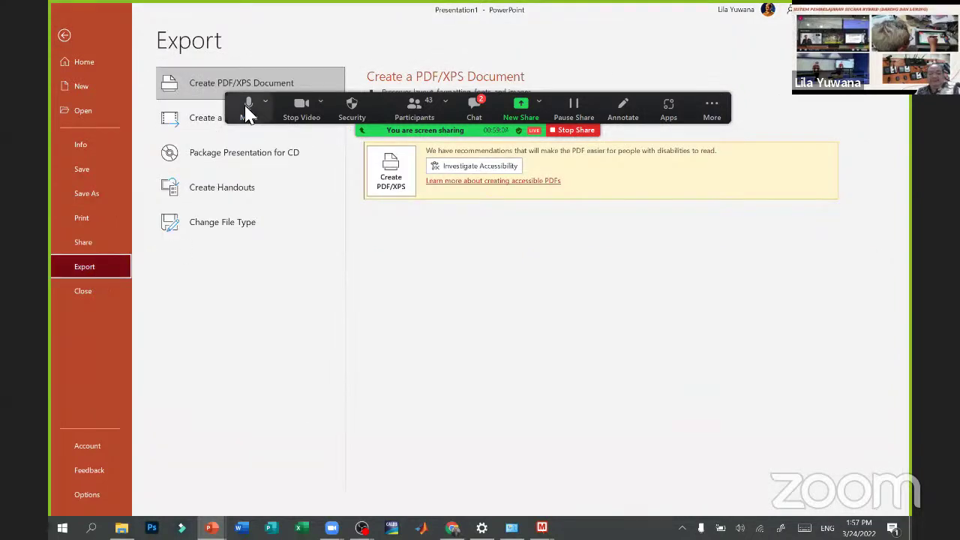
key(alt+Tab)
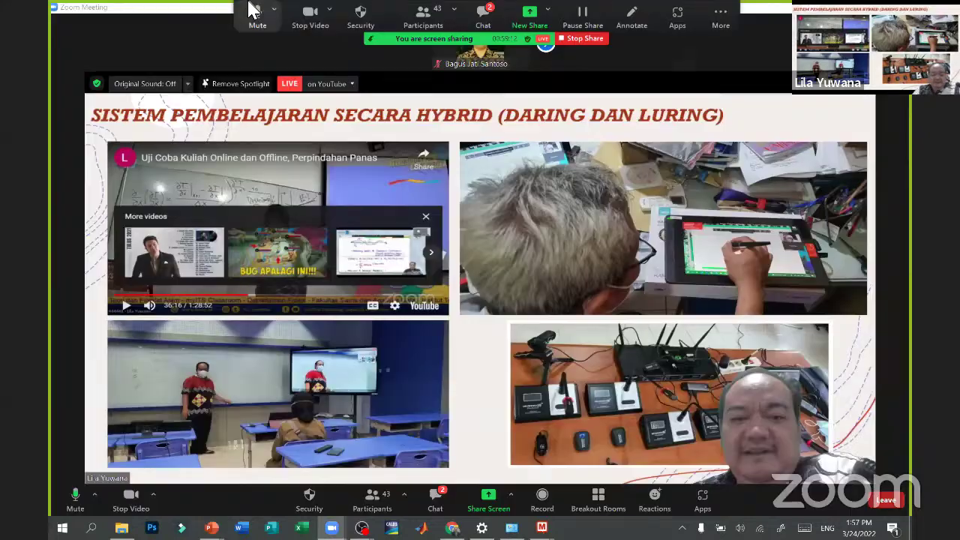
key(alt+Tab)
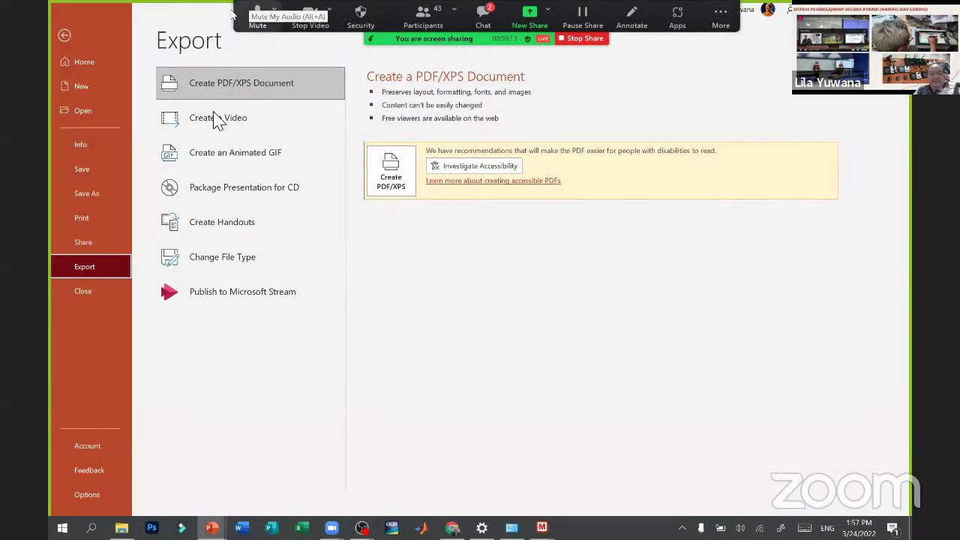
click(218, 120)
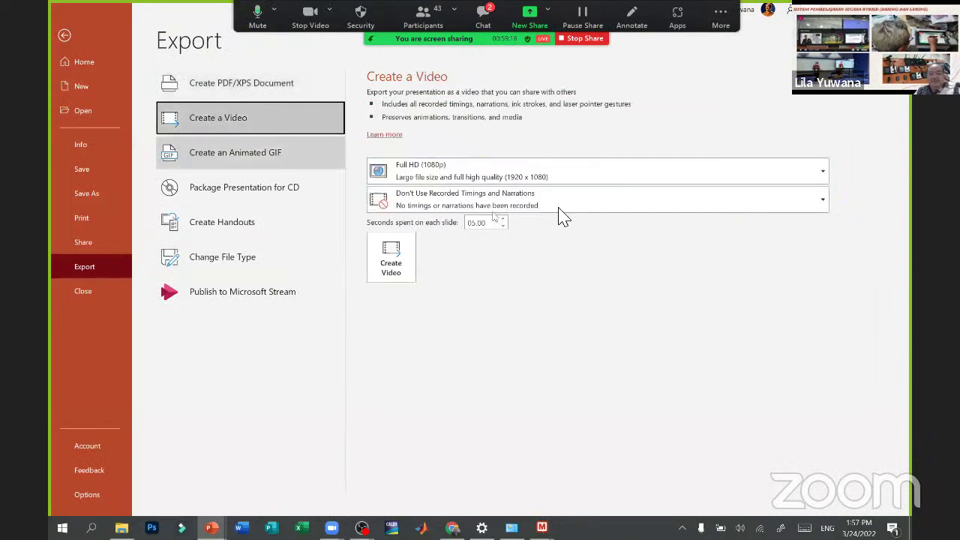
- Set the video export to not use recorded timings and narrations and to spend 10 seconds on each slide
click(558, 210)
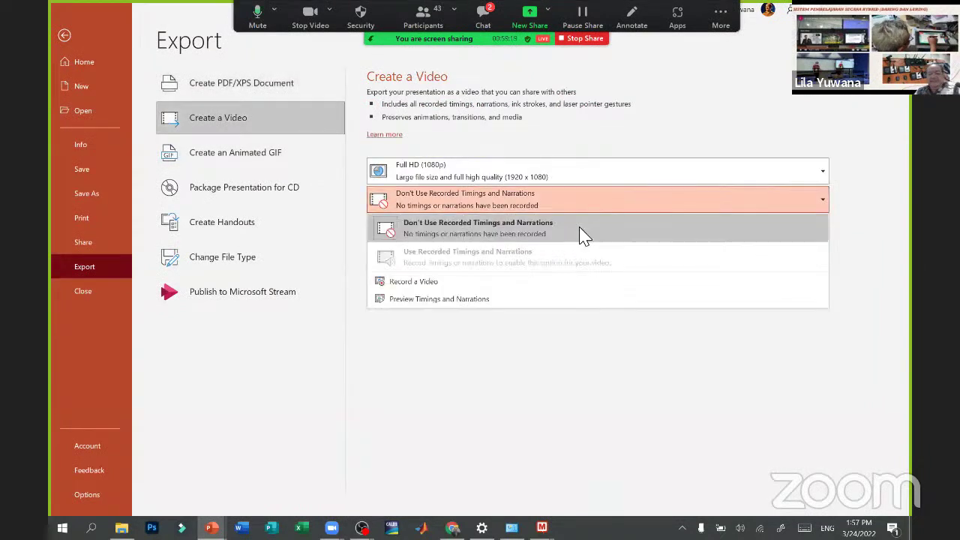
click(580, 227)
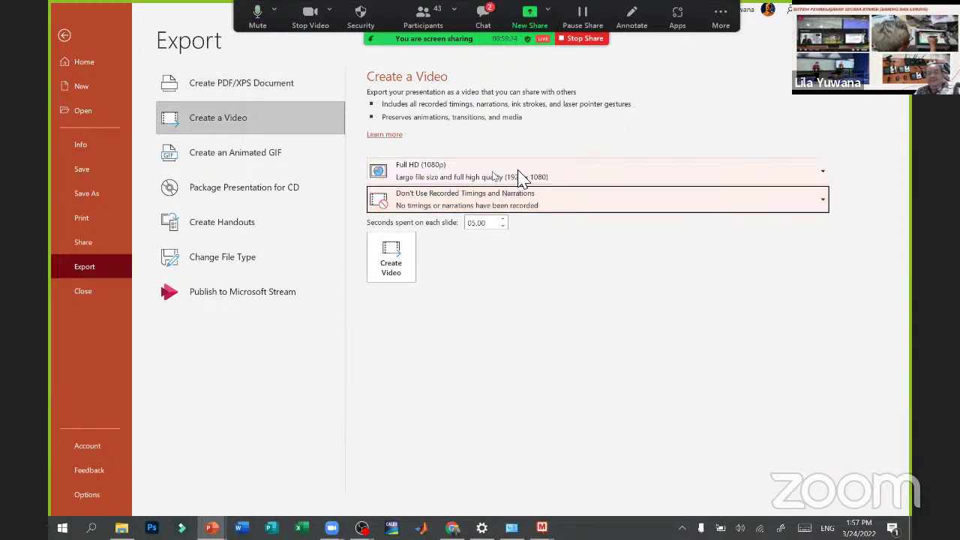
click(503, 219)
click(503, 219)
click(503, 219)
click(503, 219)
click(503, 219)
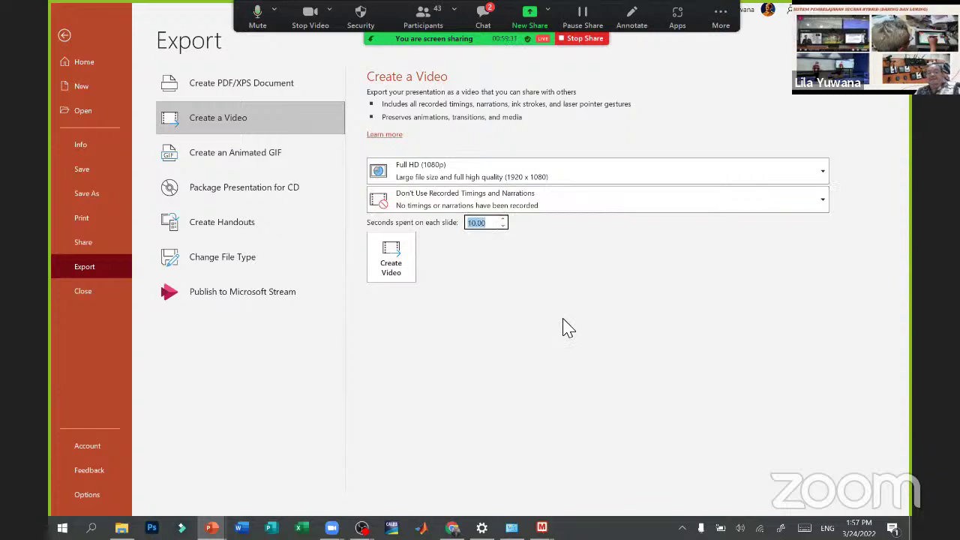
- Export the presentation as an MPEG-4 video named Machine learning into the 2022 folder
click(402, 267)
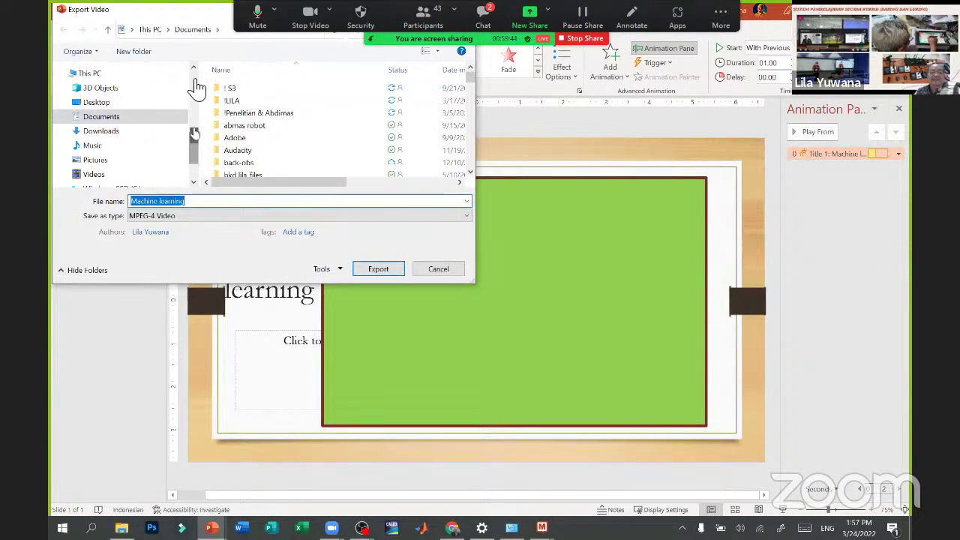
scroll(197, 88, up, 3)
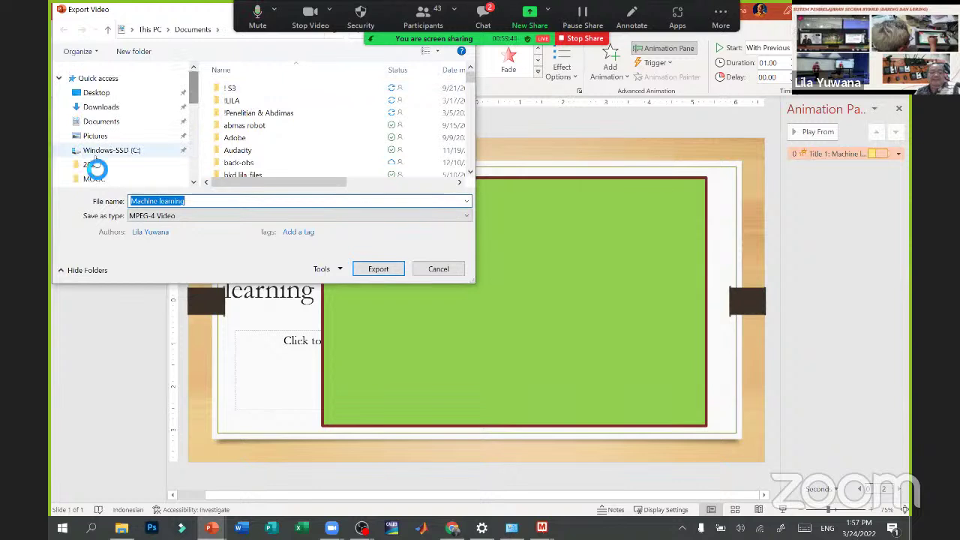
click(90, 165)
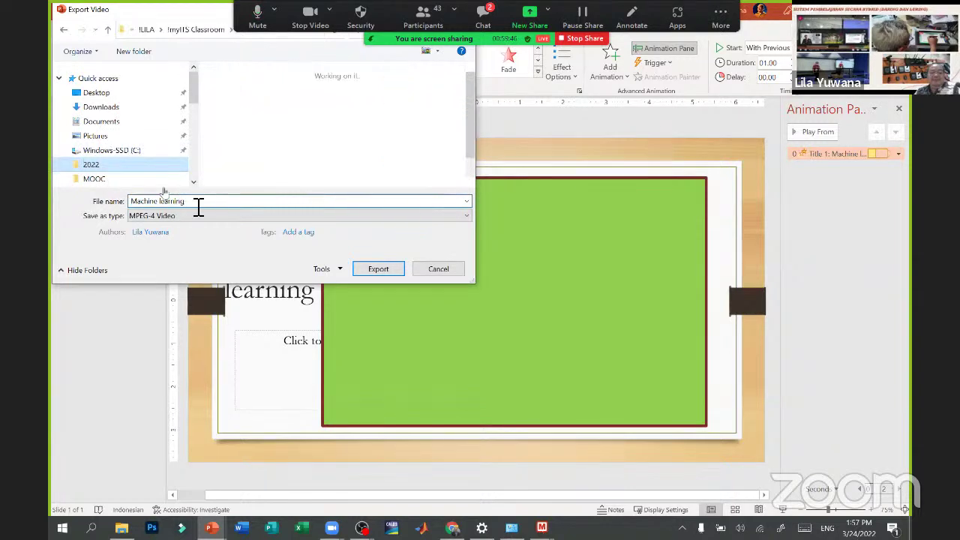
click(377, 270)
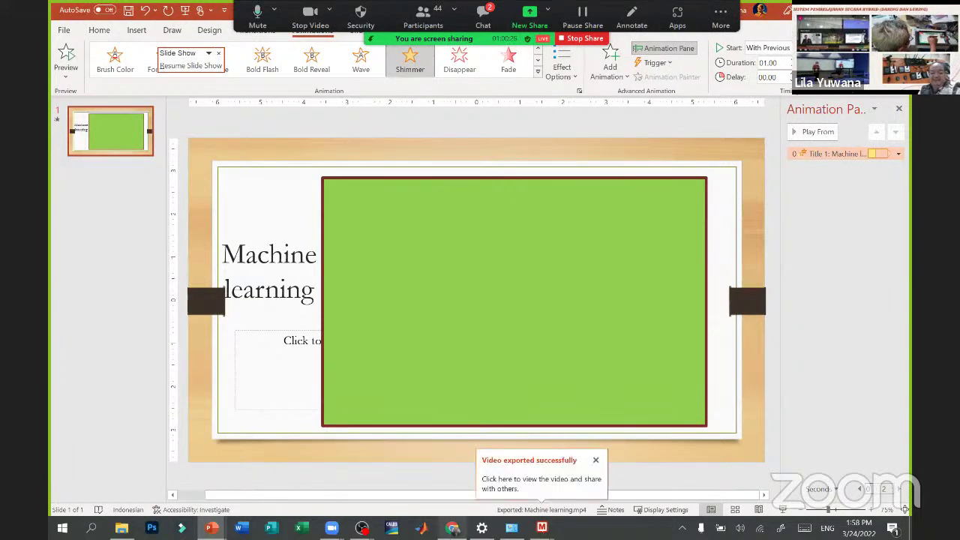
- Switch to the main OBS window and add a new scene named Scene 3
mouse_move(362, 530)
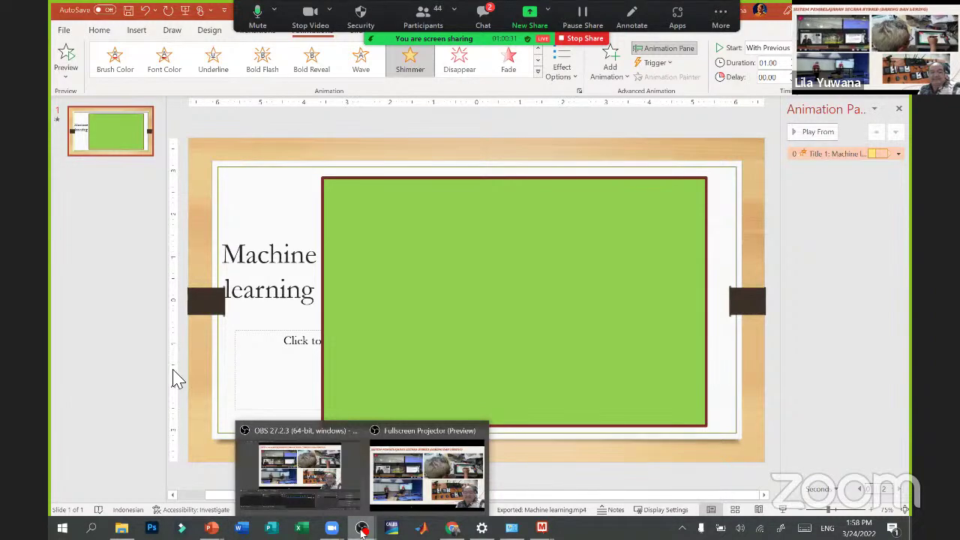
click(321, 480)
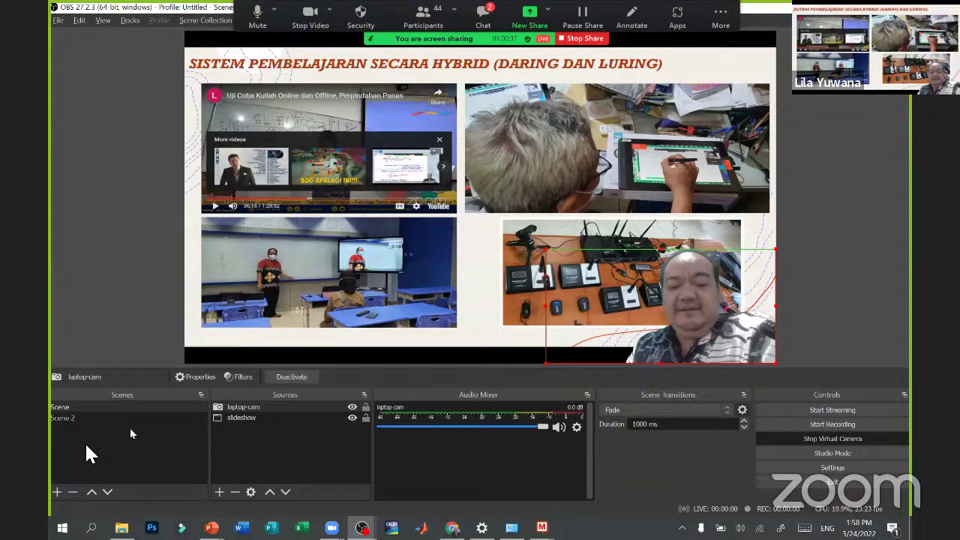
click(57, 492)
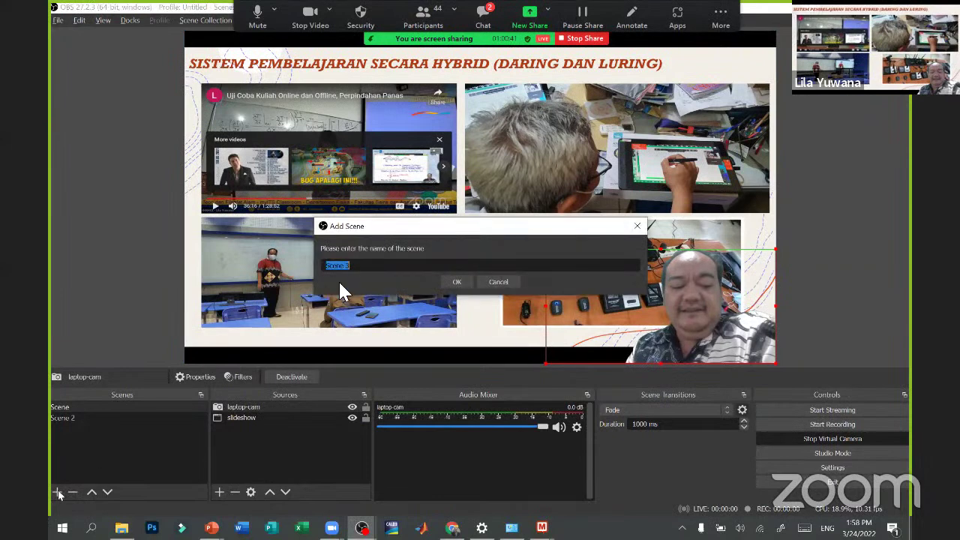
click(455, 285)
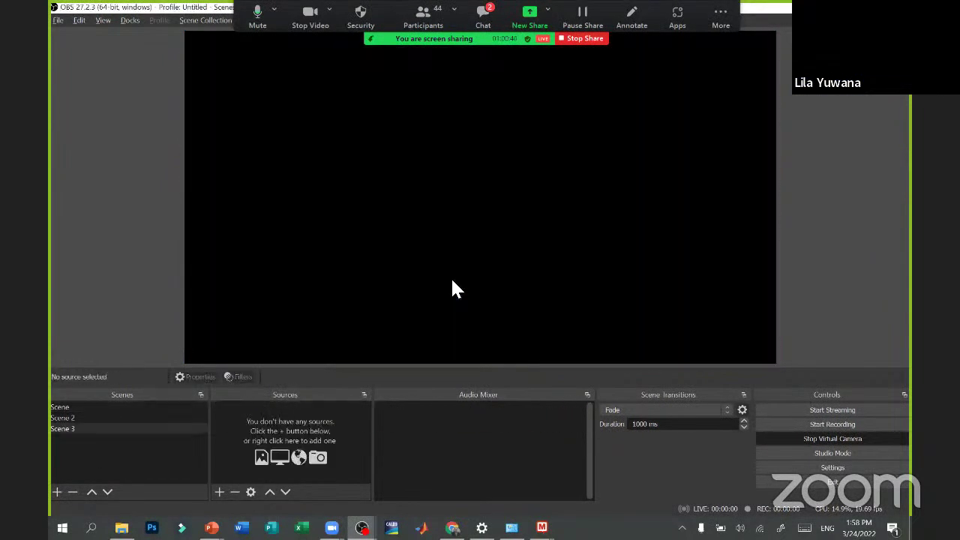
- Add a new Media Source to Scene 3, enabling hardware decoding and disabling the option to show nothing when playback ends
click(219, 492)
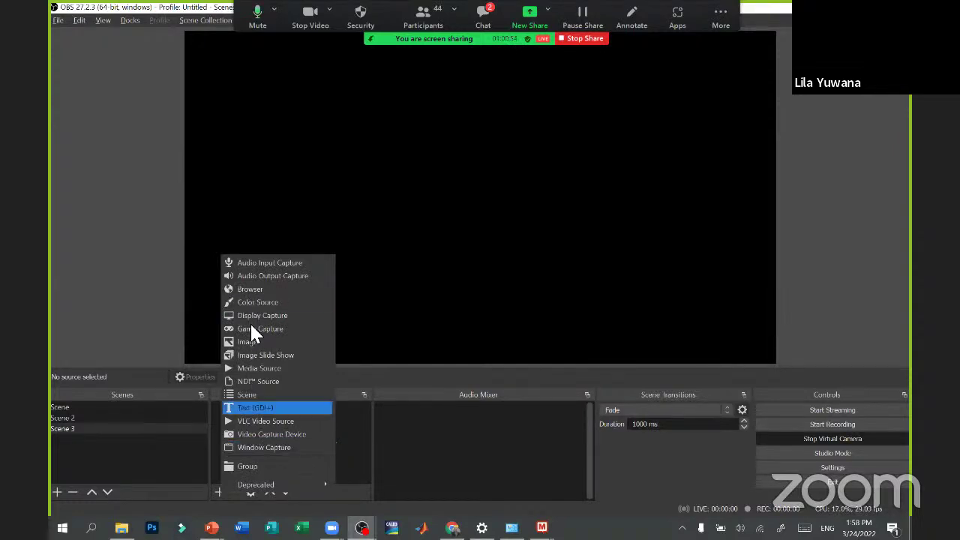
click(291, 369)
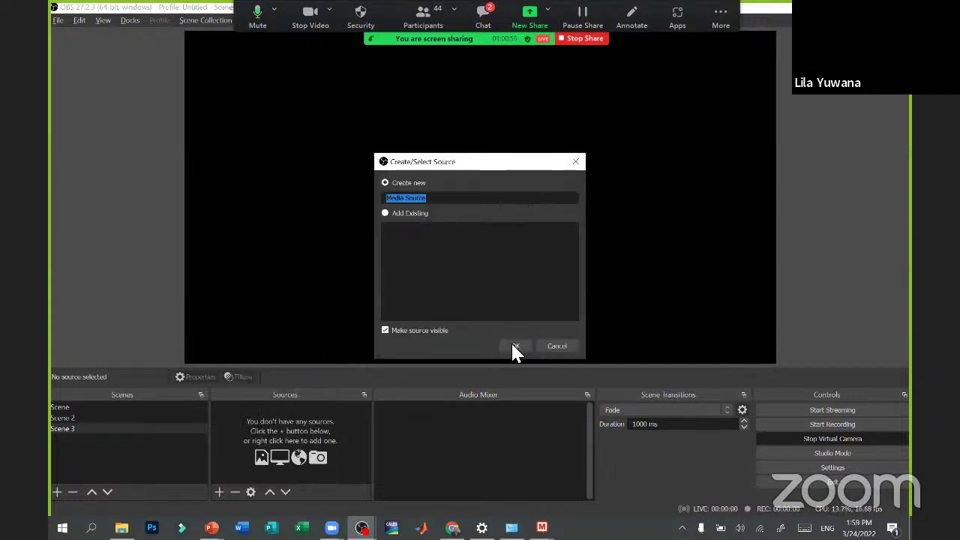
click(514, 350)
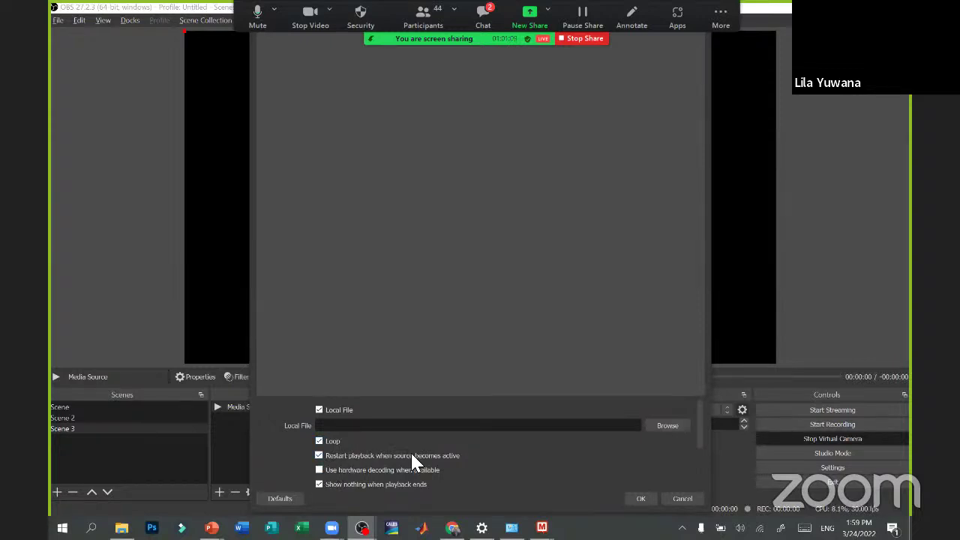
click(319, 485)
- Load Machine learning.mp4 from the 2022 folder as the media source's local file and accept its properties
click(665, 425)
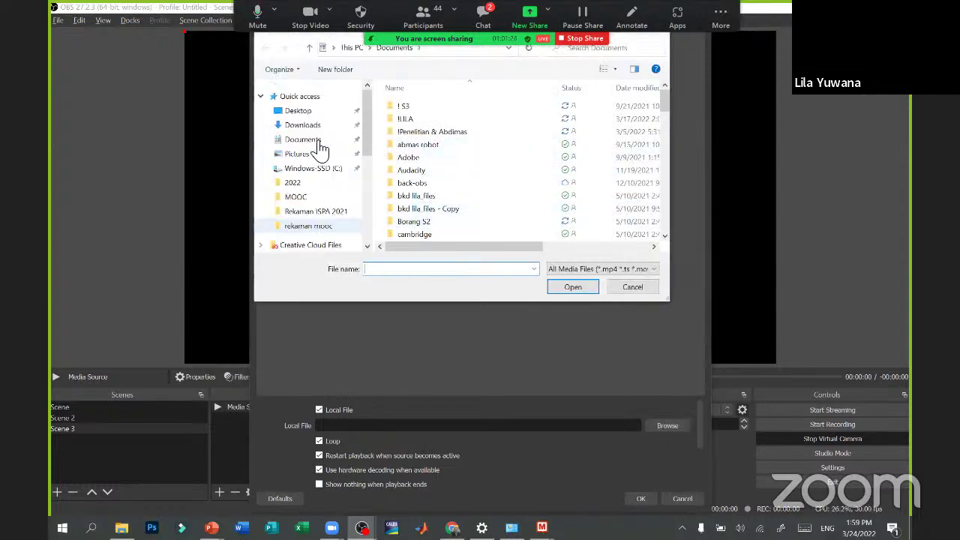
click(303, 182)
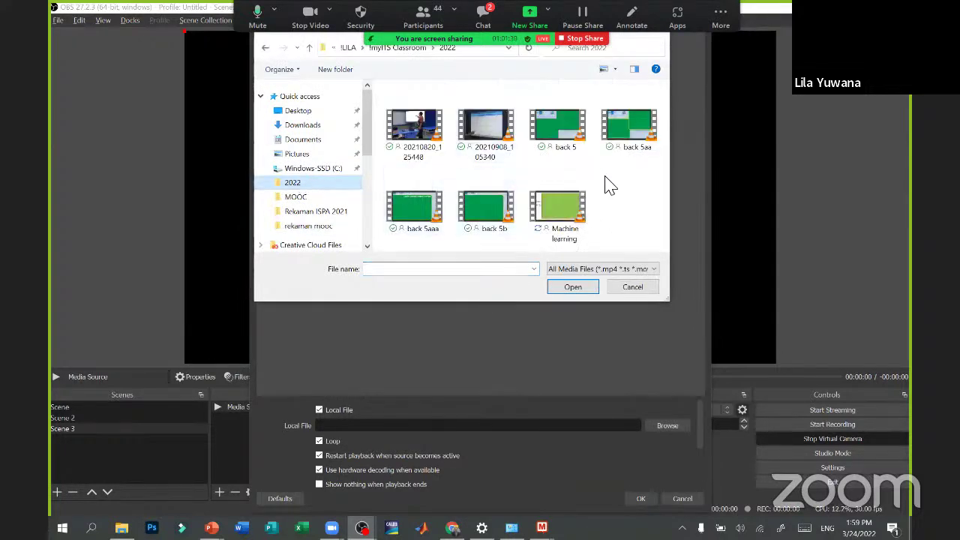
double_click(561, 214)
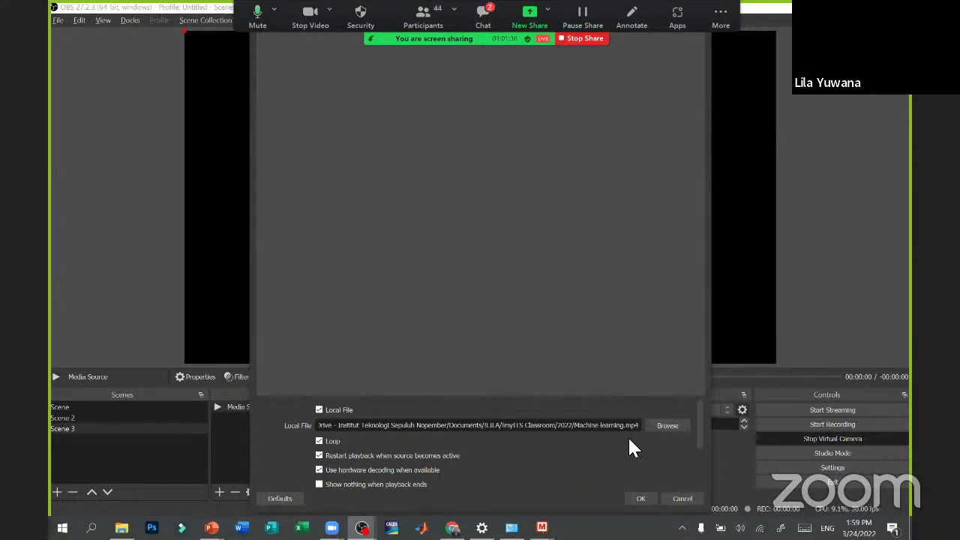
click(641, 499)
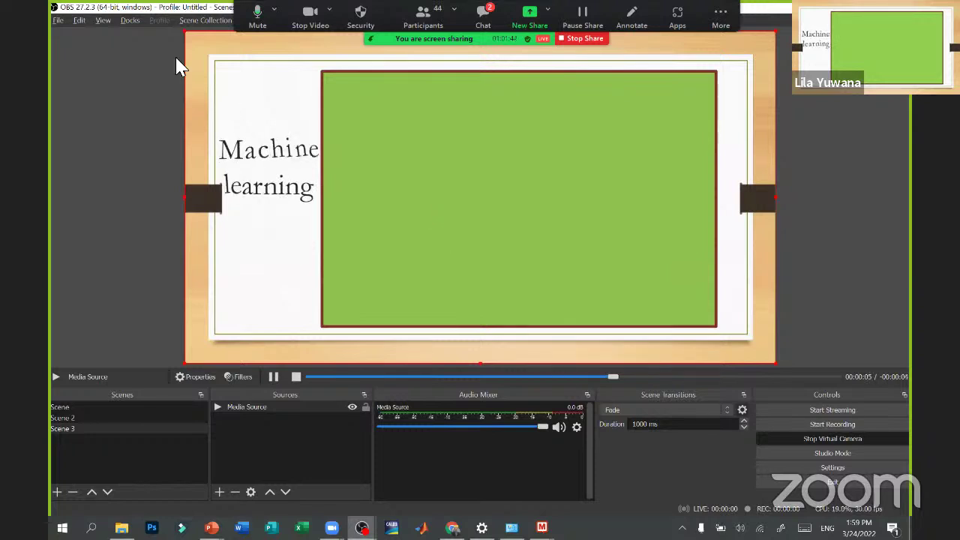
- Add a Chroma Key effect filter with the green key color to the Media Source
click(228, 372)
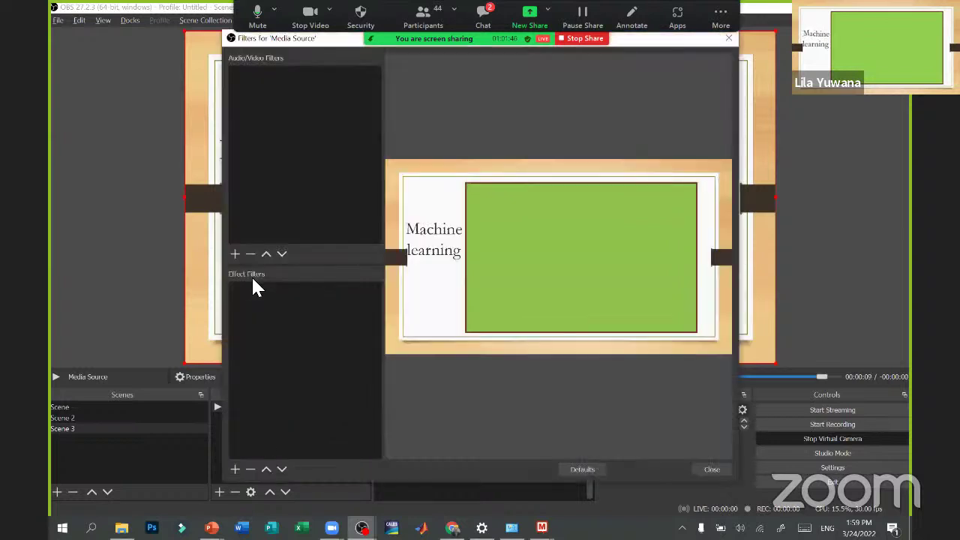
click(235, 469)
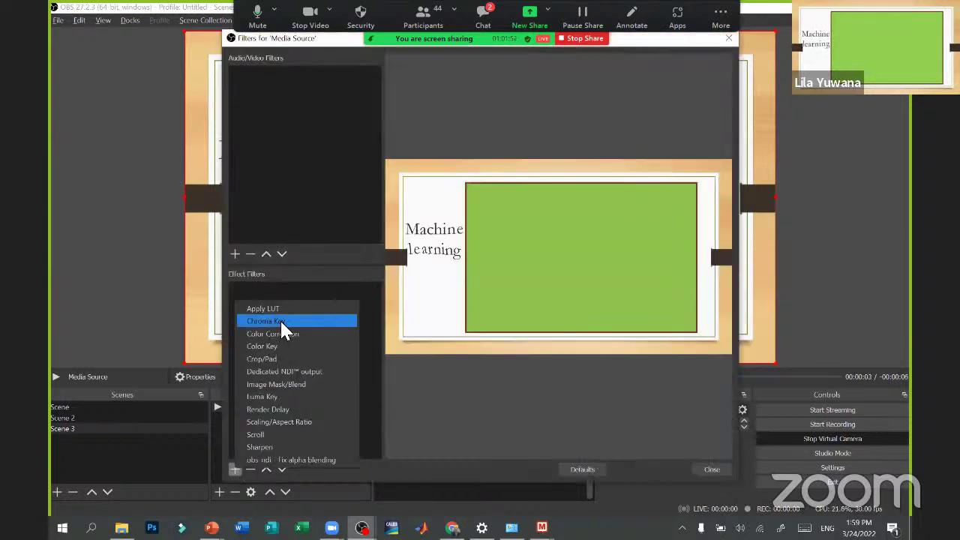
click(280, 321)
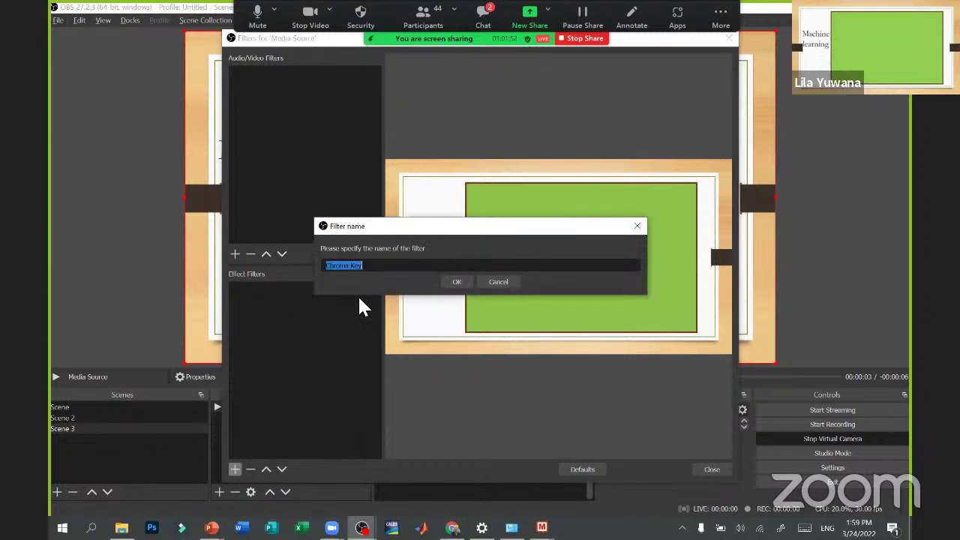
click(456, 284)
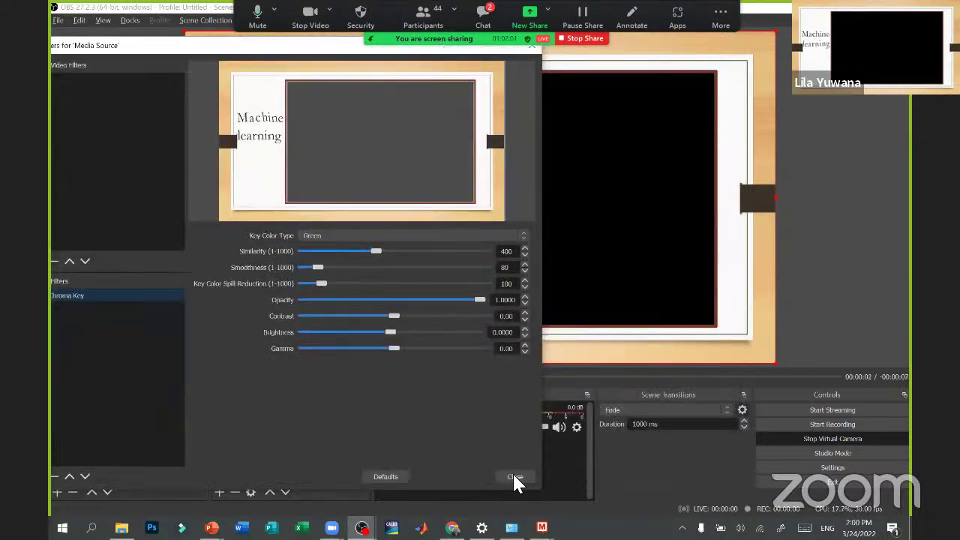
click(514, 479)
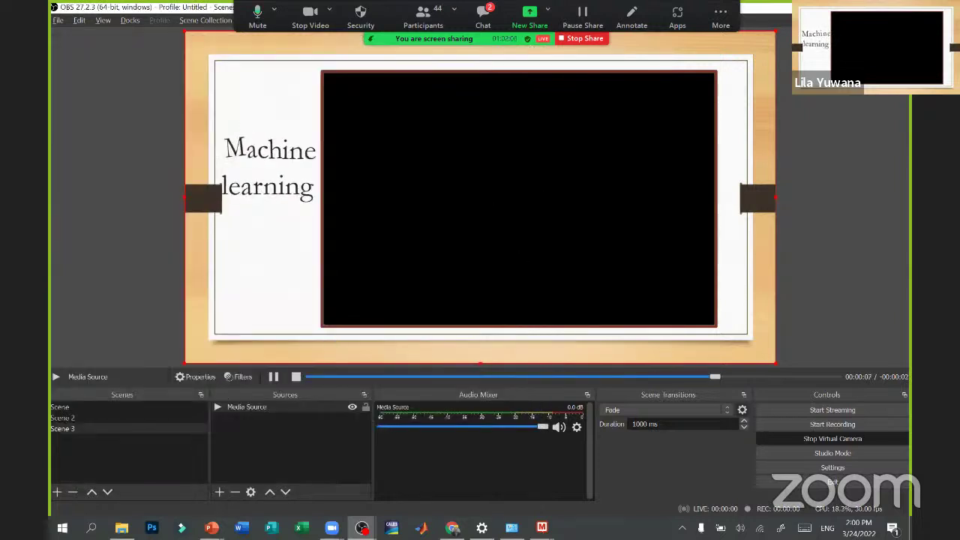
- Add a new Window Capture source to Scene 3 that captures the PowerPoint Slide Show - Setup Kelas Hybrid window
mouse_move(211, 528)
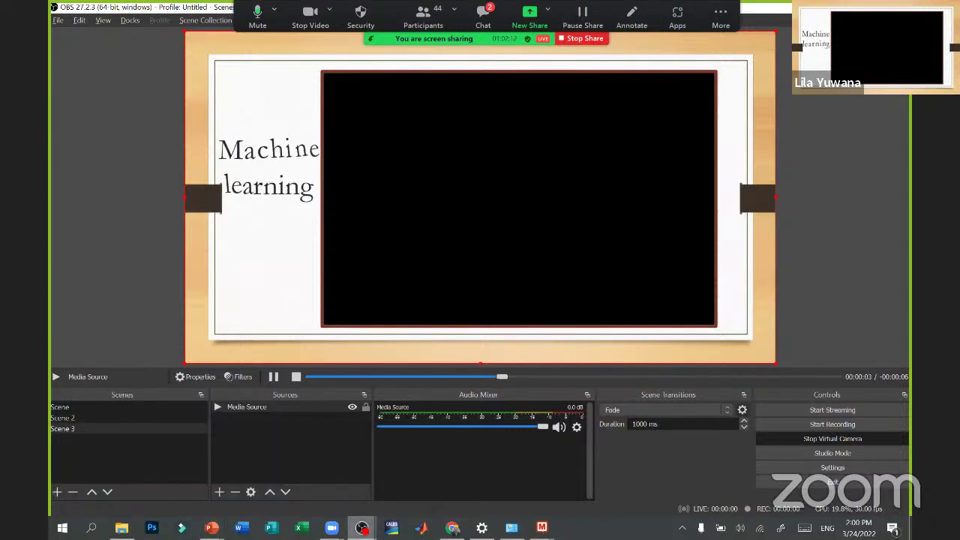
mouse_move(362, 527)
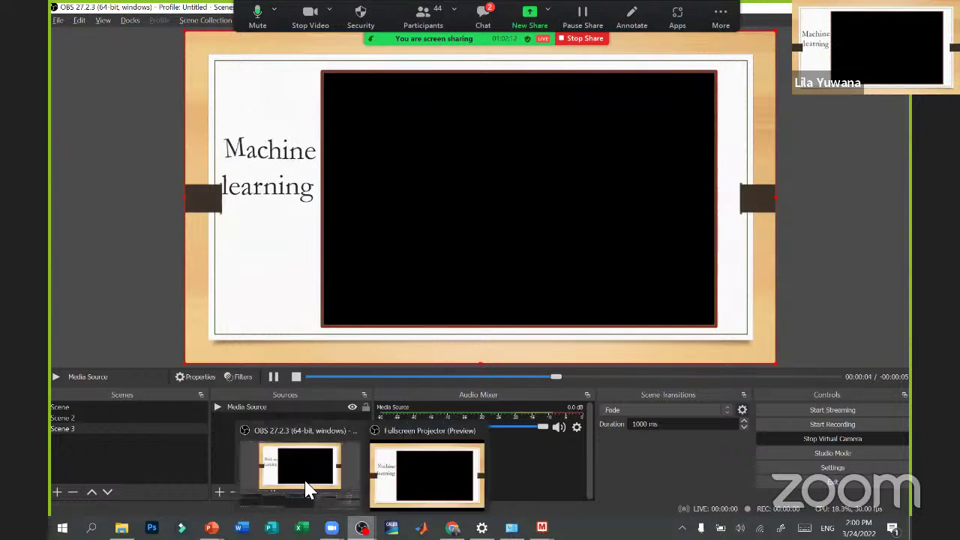
click(219, 493)
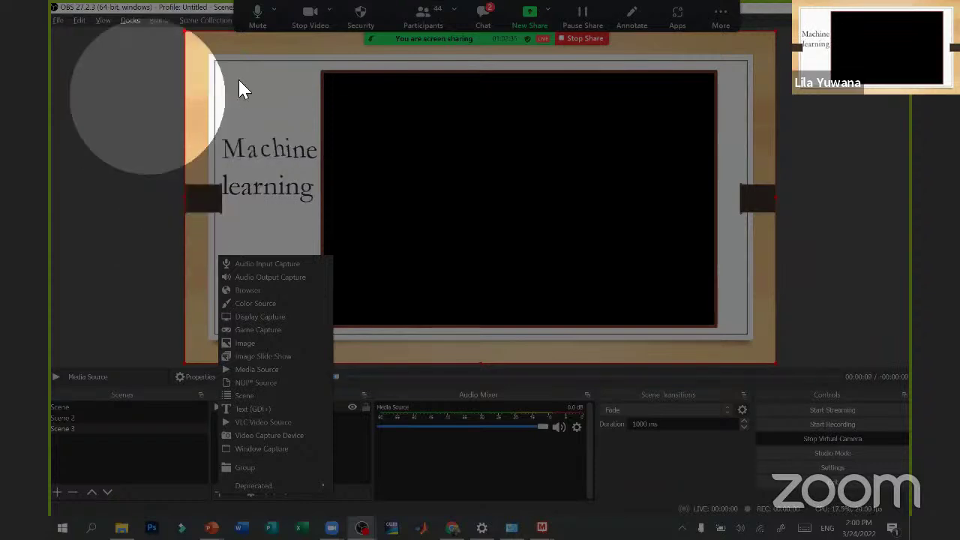
key(ctrl)
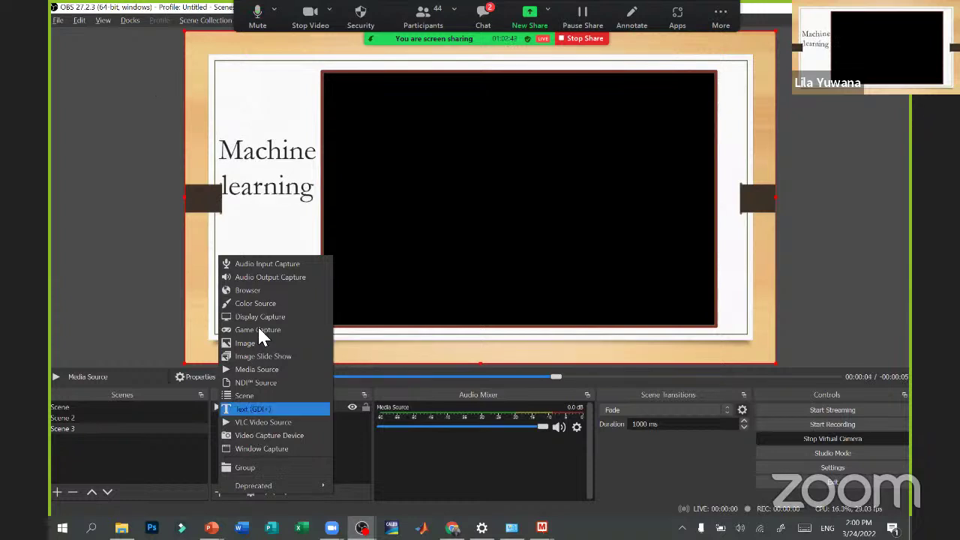
click(290, 448)
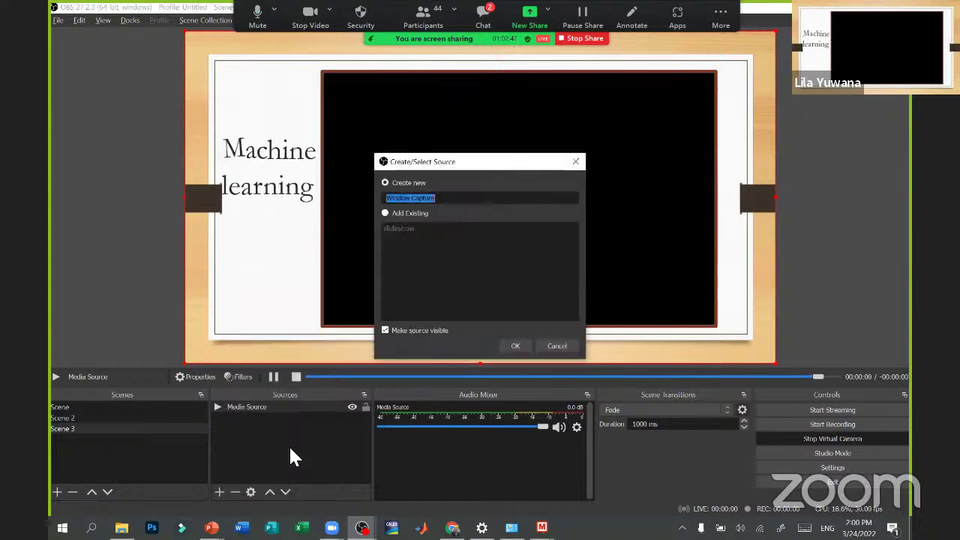
click(514, 347)
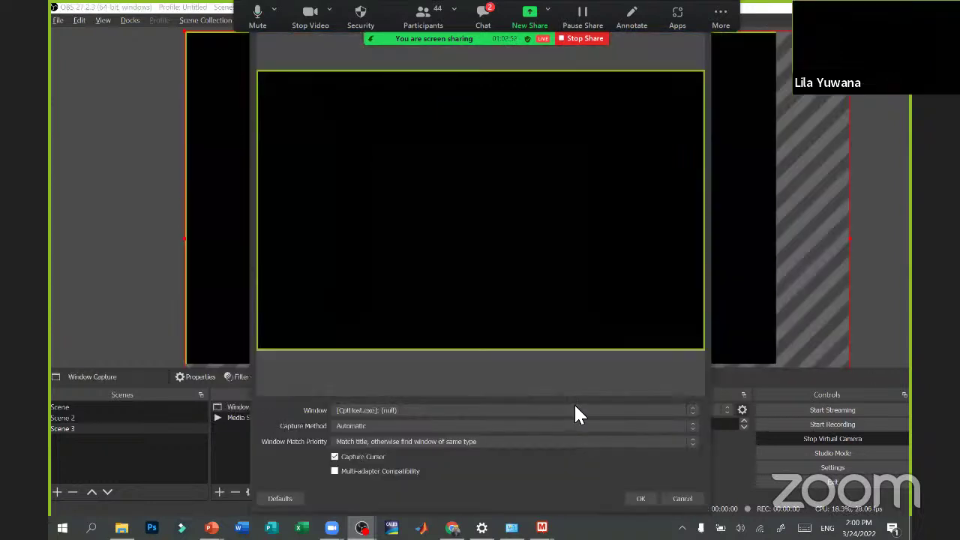
click(555, 411)
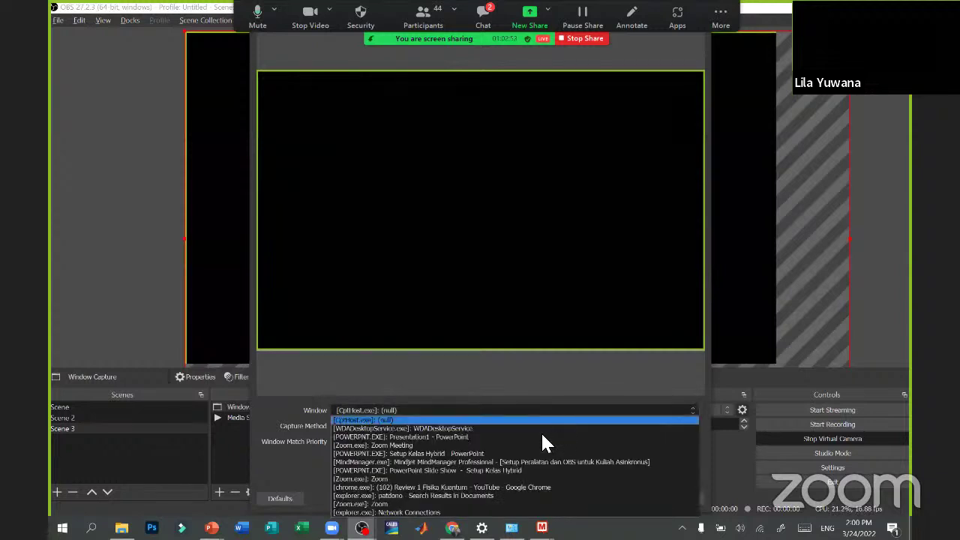
click(515, 468)
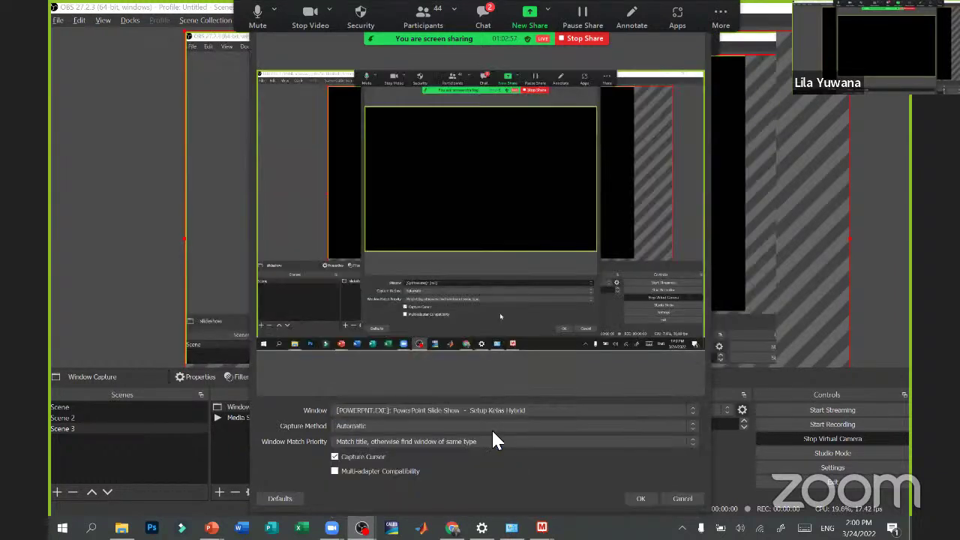
- Set the capture method to Windows 10 (1903 and up) and accept the Window Capture properties
click(492, 427)
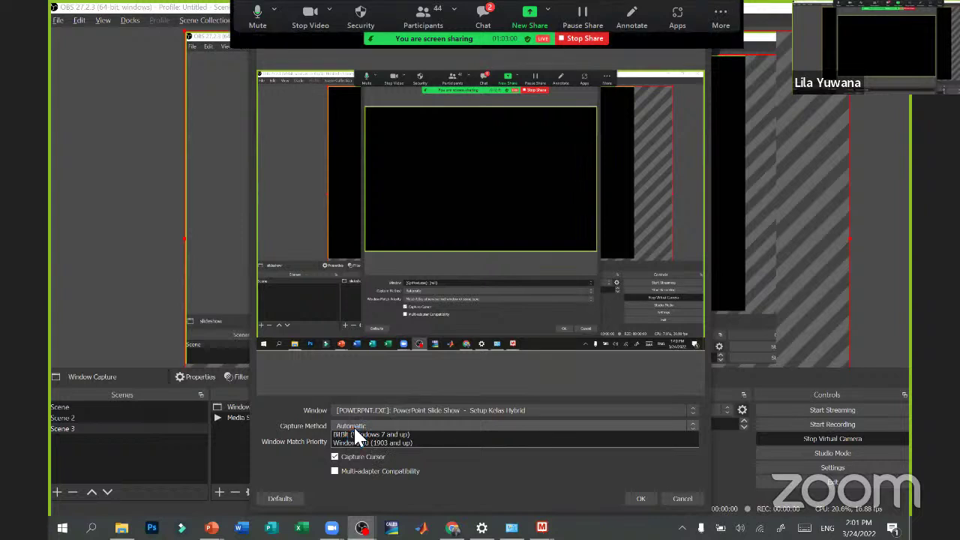
click(376, 403)
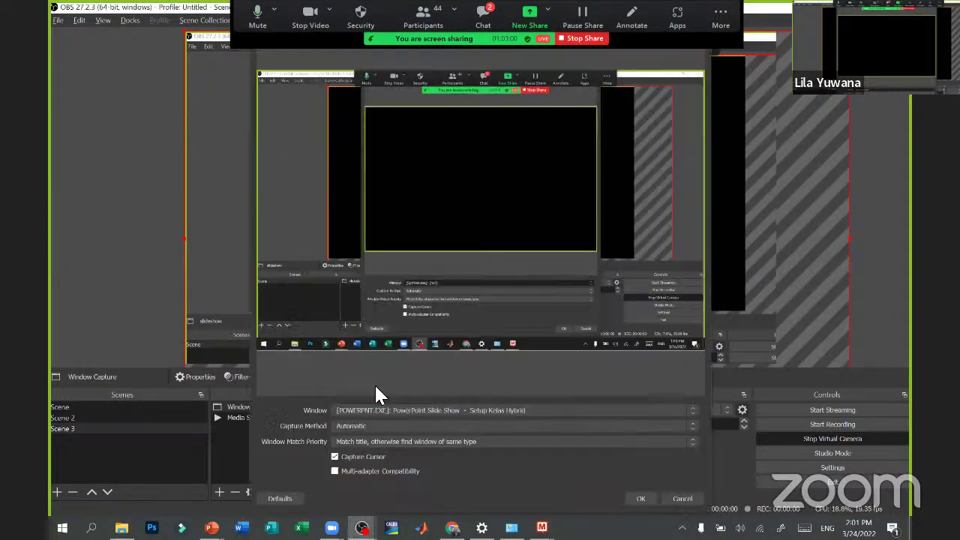
click(363, 429)
click(360, 453)
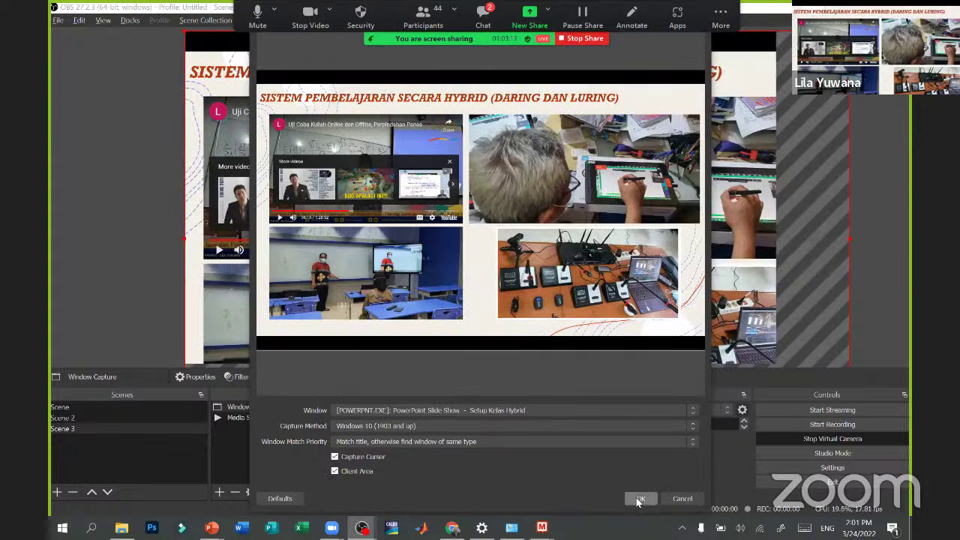
click(640, 499)
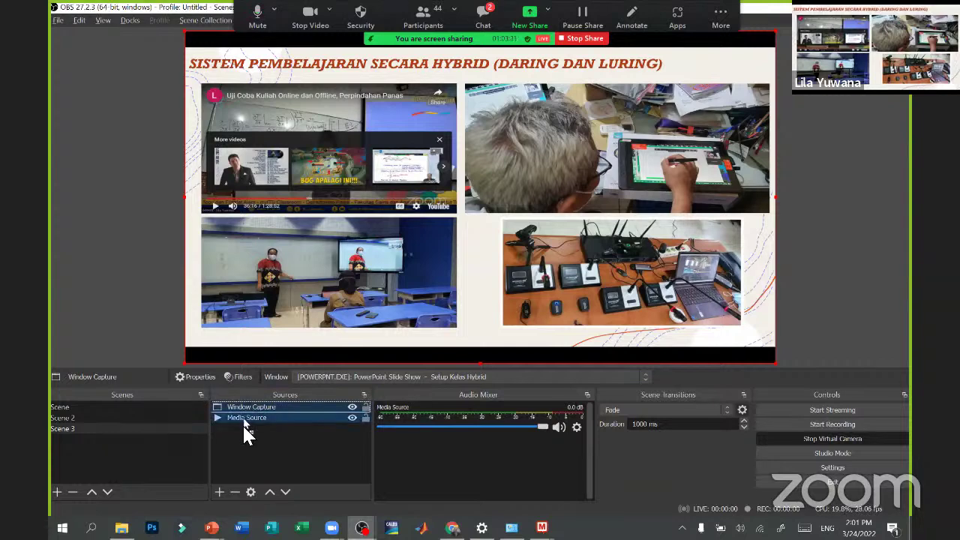
- Place the Window Capture beneath the Media Source and shrink it toward the background's framed opening
drag(248, 411, 248, 420)
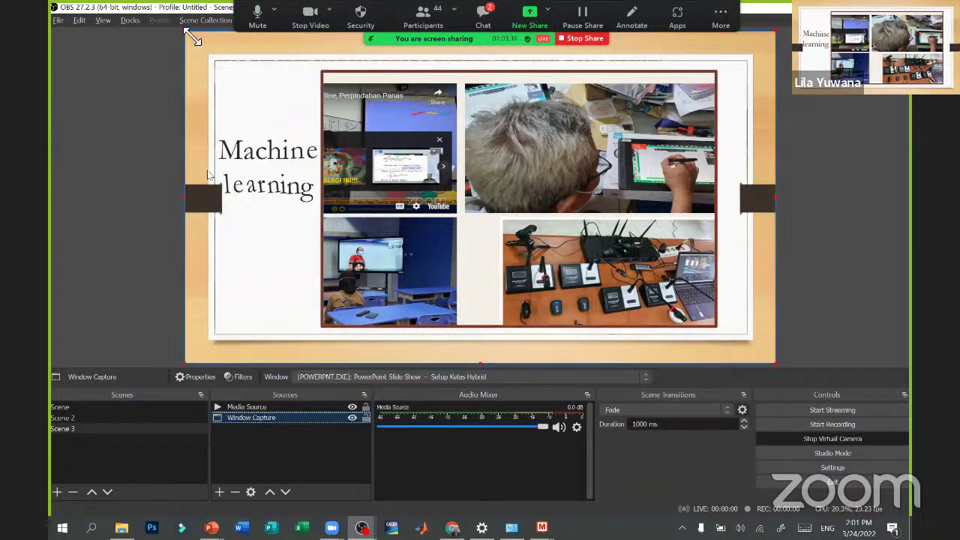
drag(189, 37, 320, 65)
drag(324, 67, 323, 78)
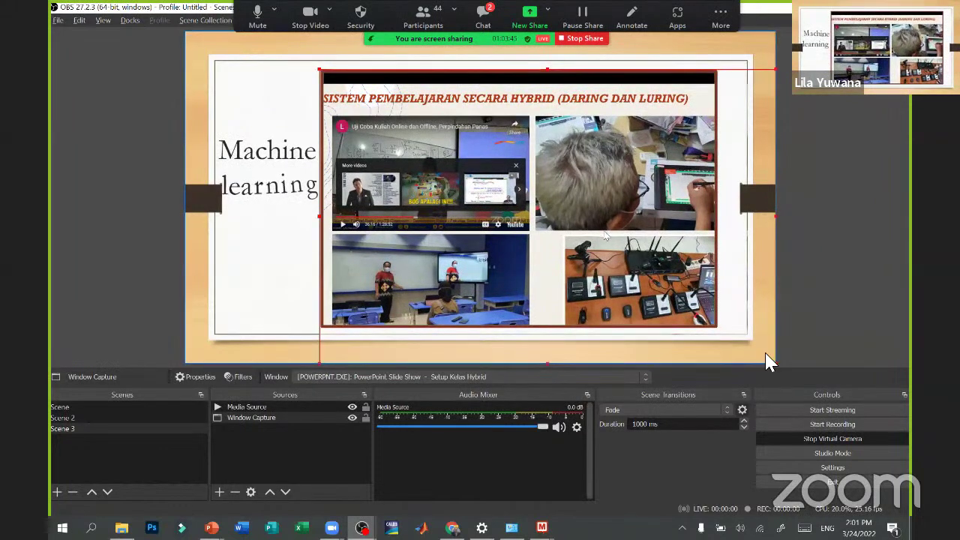
click(274, 418)
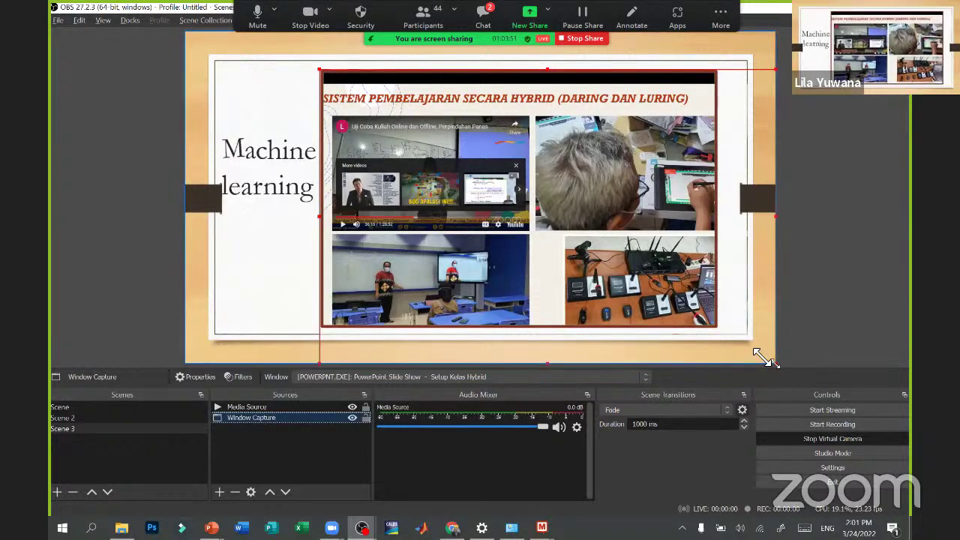
drag(757, 349, 755, 345)
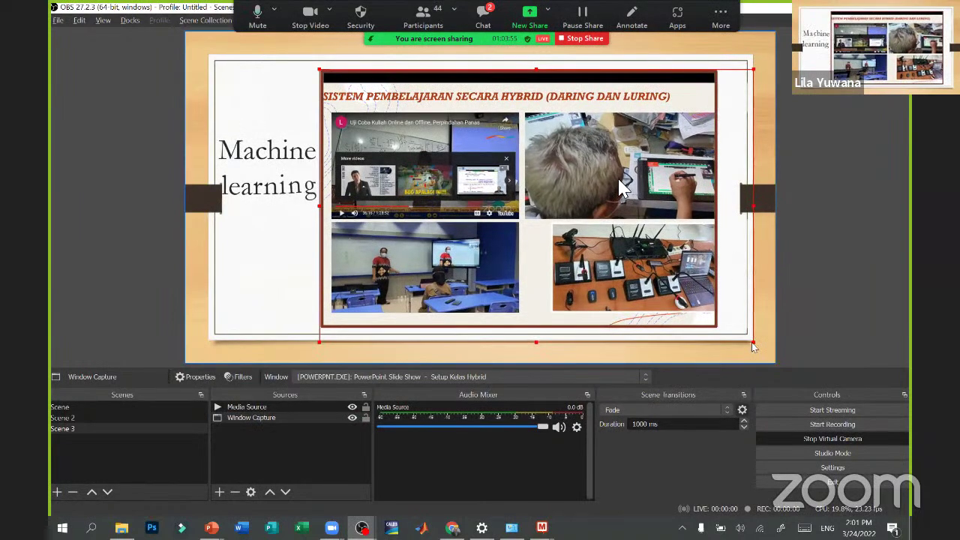
- Try moving the Media Source in the preview, restore its full-frame position, and lock it
click(506, 193)
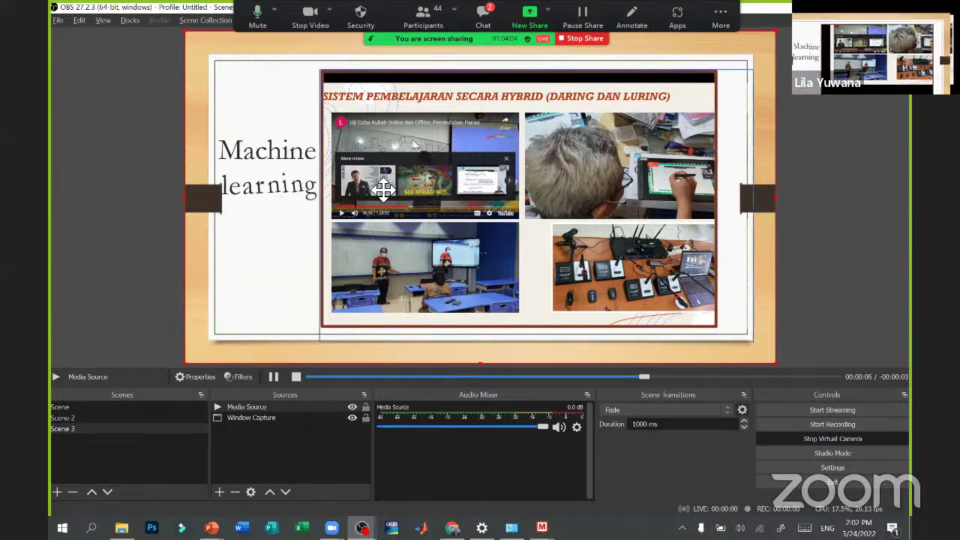
drag(416, 150, 365, 214)
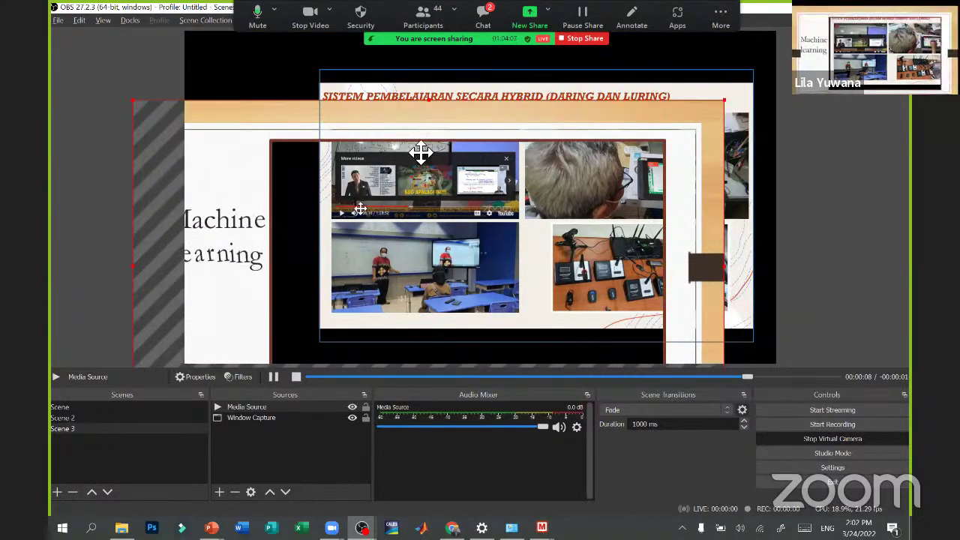
drag(383, 180, 403, 154)
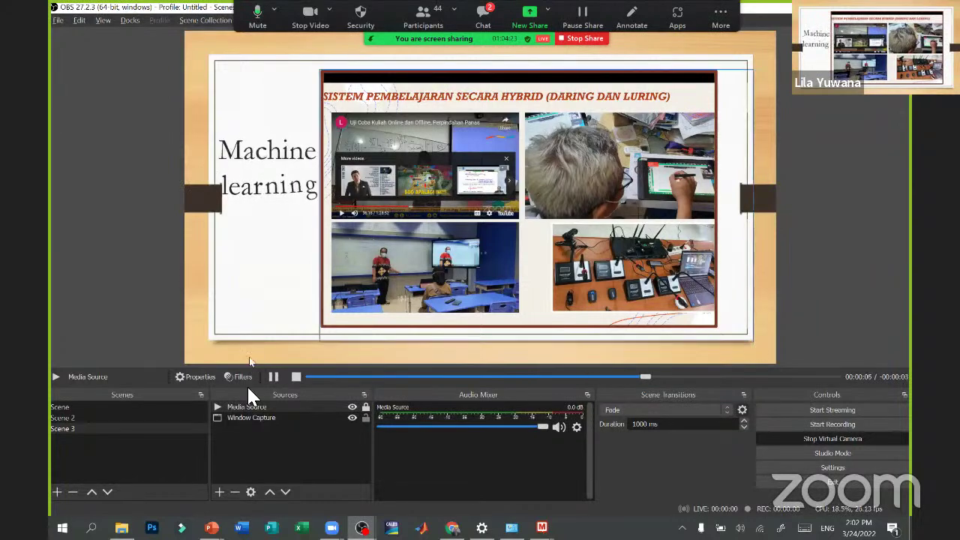
- Adjust the Window Capture's left and bottom edges to match the framed opening, and deselect it
click(247, 417)
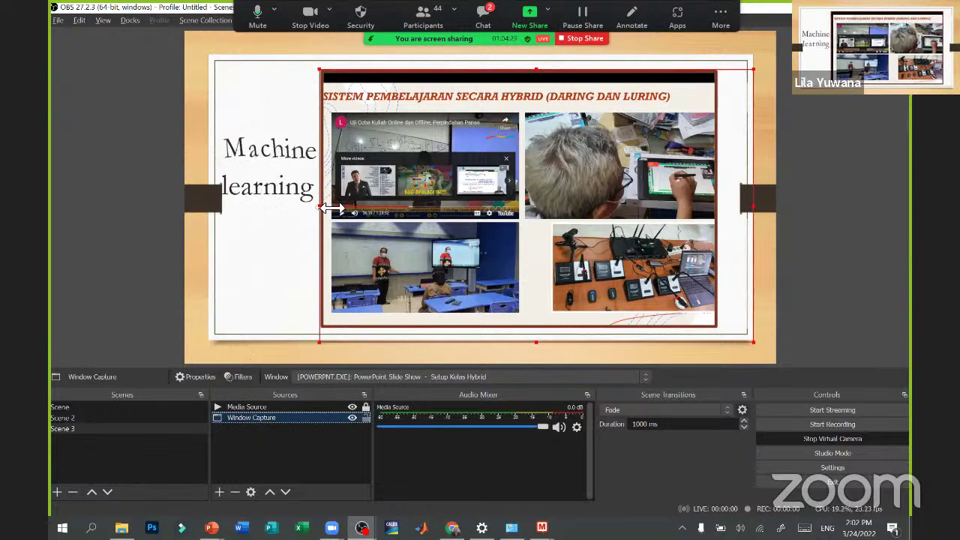
mouse_move(329, 222)
mouse_down()
mouse_move(326, 207)
mouse_move(240, 216)
mouse_move(322, 215)
mouse_up()
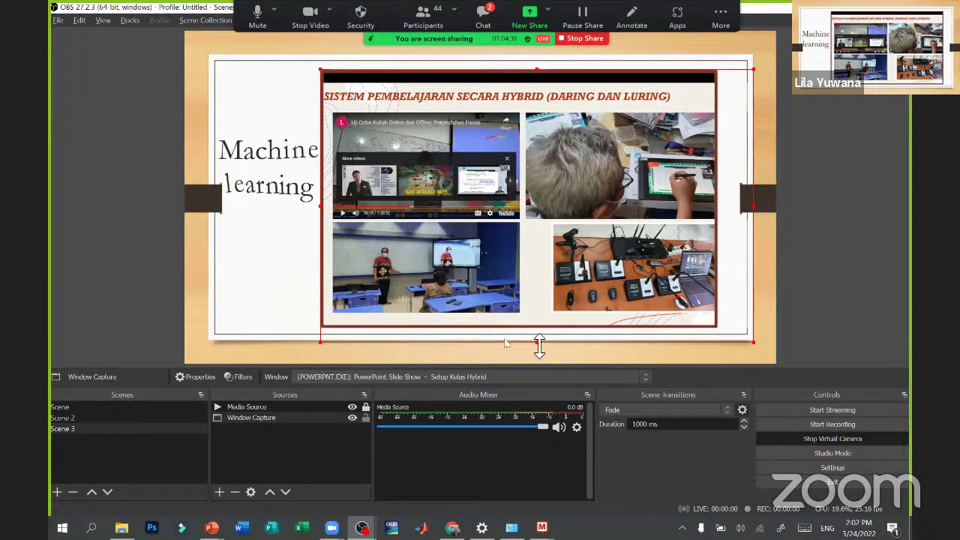
drag(537, 335, 536, 329)
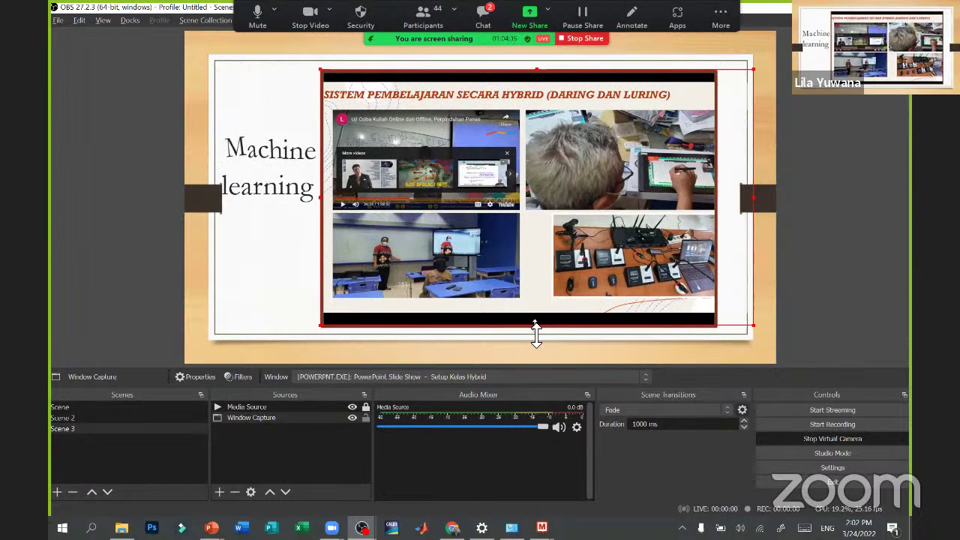
click(806, 188)
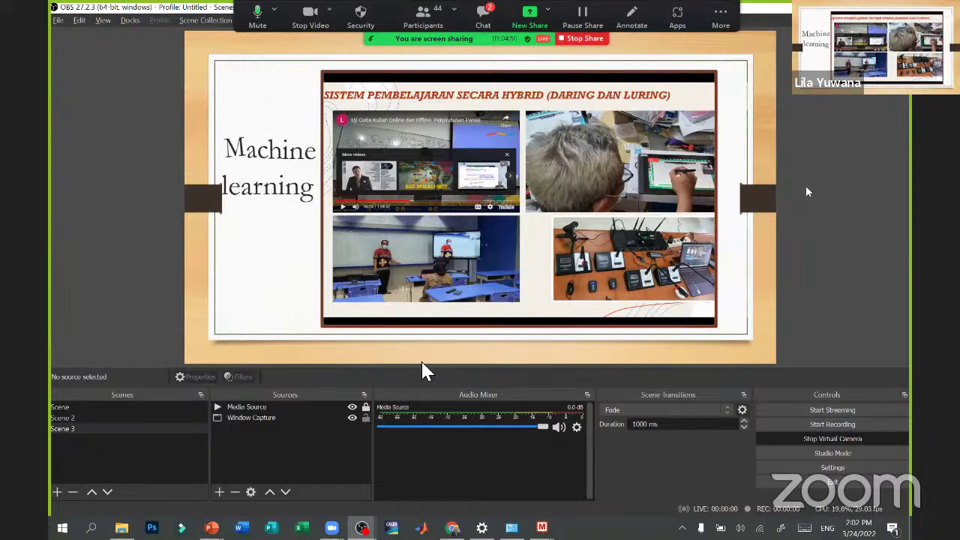
- Add a new Video Capture Device source named ausdom using the Full HD webcam device
click(220, 492)
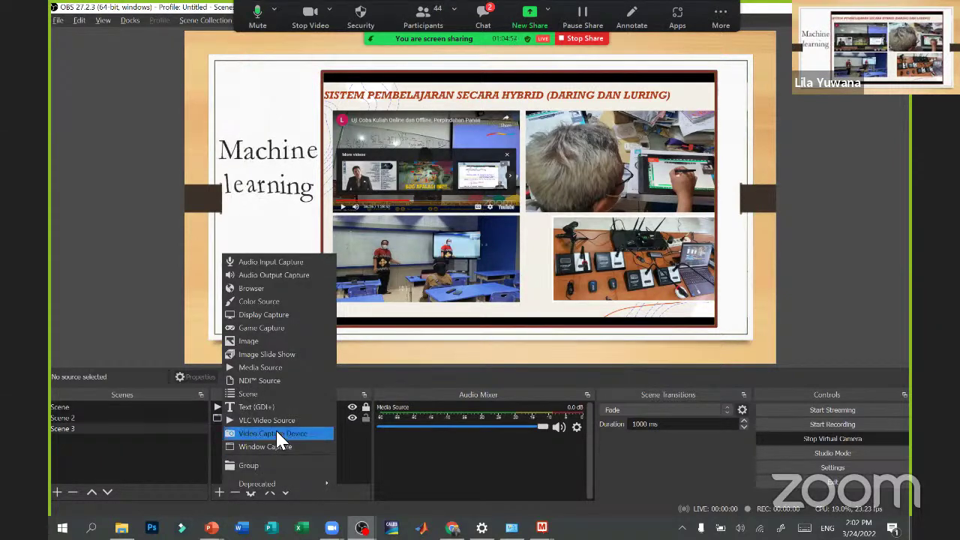
click(276, 434)
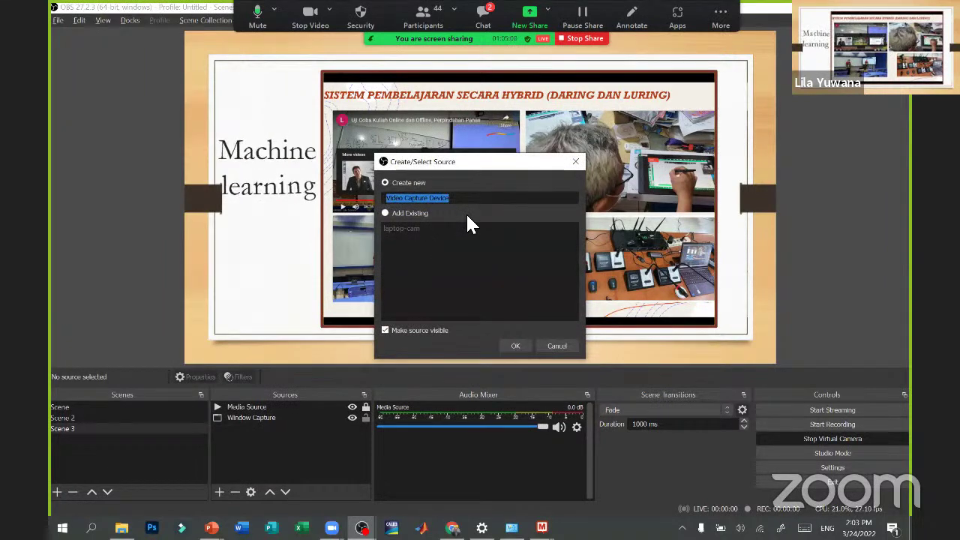
text(ausdo)
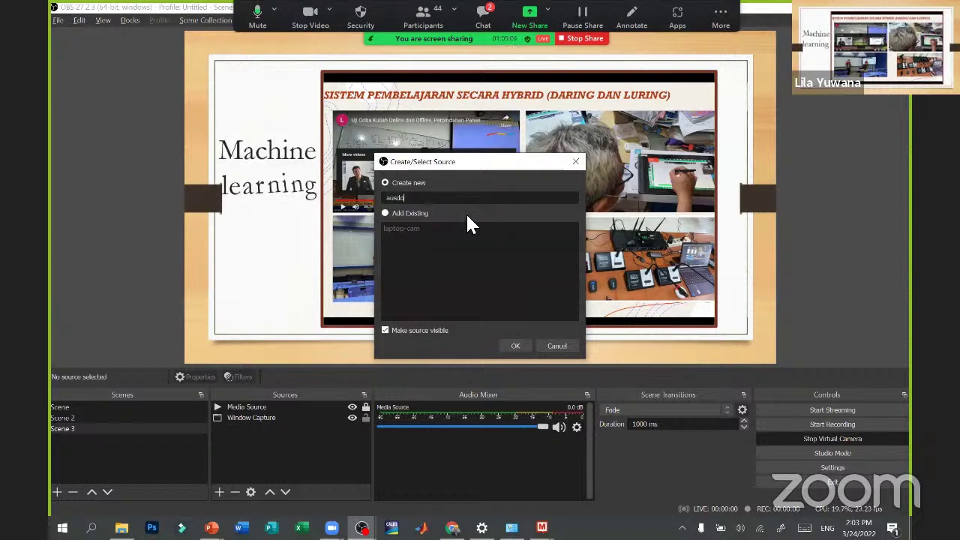
text(m)
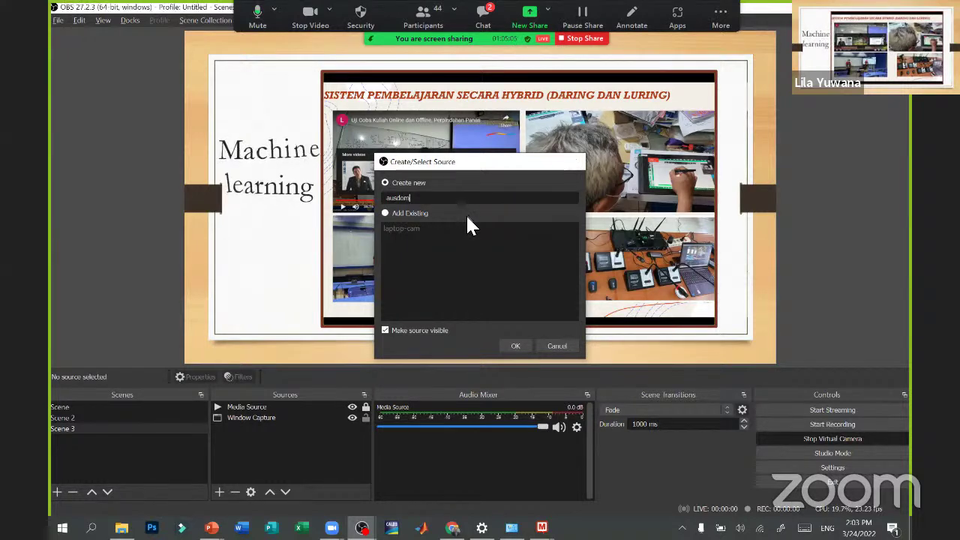
click(515, 346)
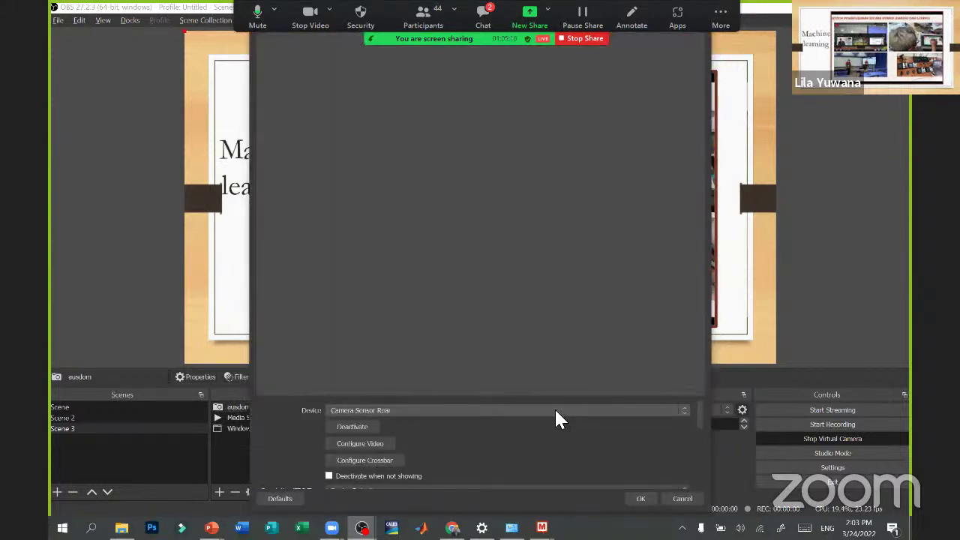
click(555, 411)
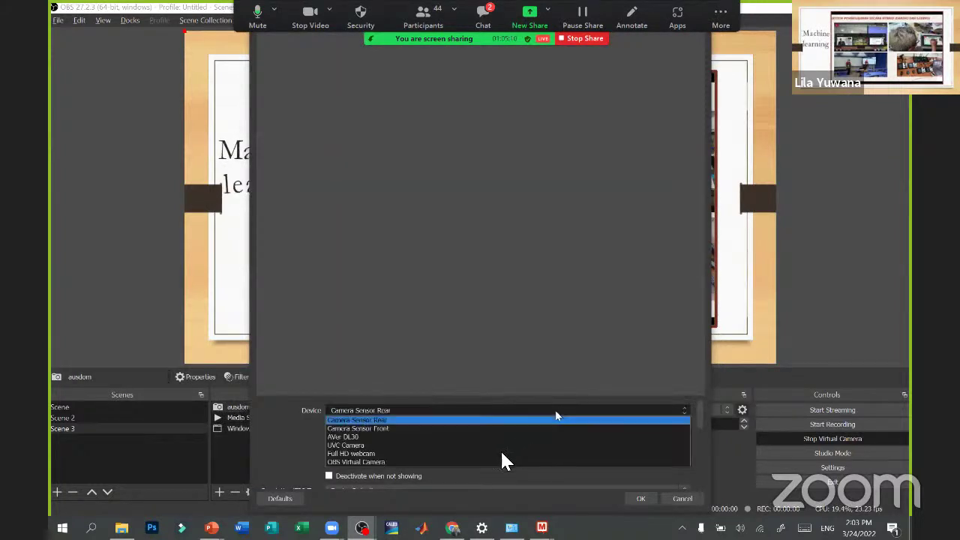
click(500, 455)
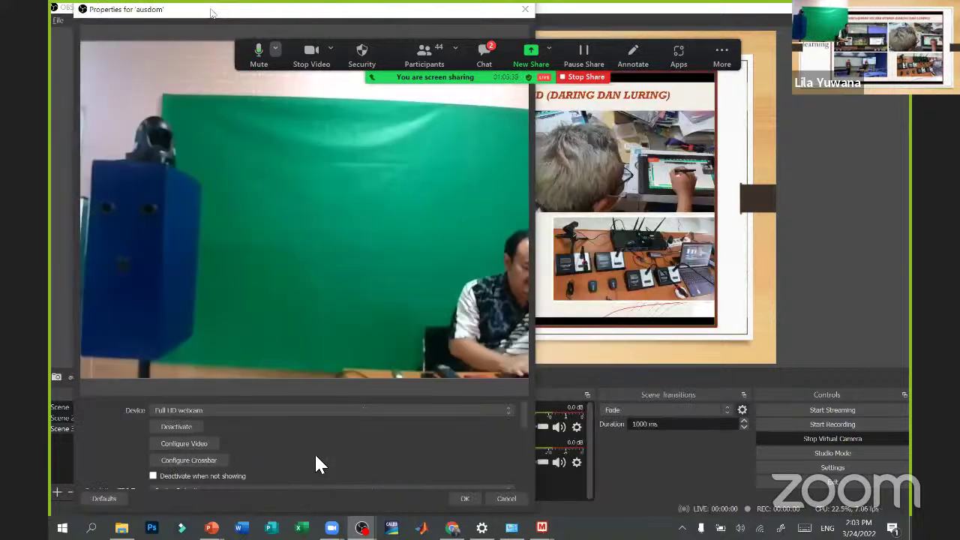
- Set the ausdom source's resolution/FPS type to Custom with a resolution of 1280x720
scroll(315, 453, down, 2)
scroll(315, 455, down, 1)
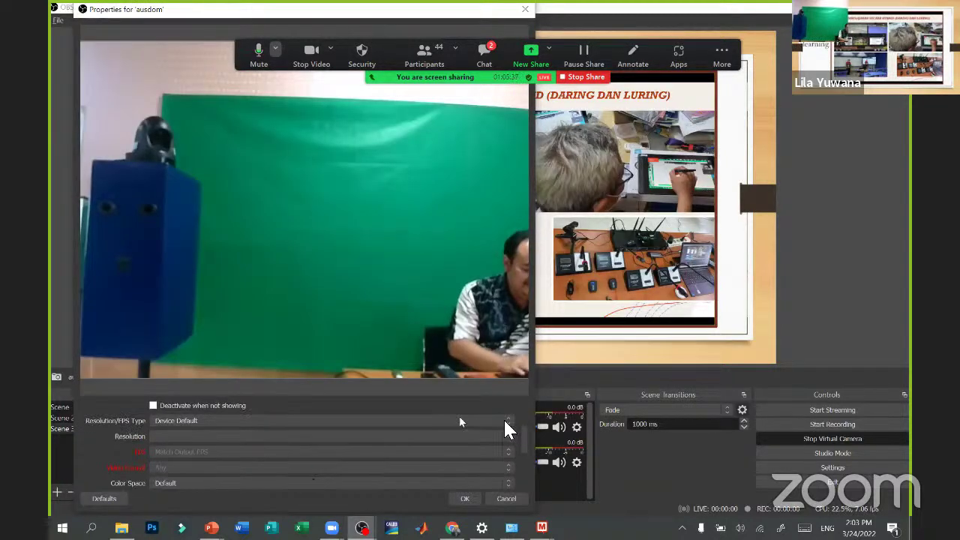
click(484, 428)
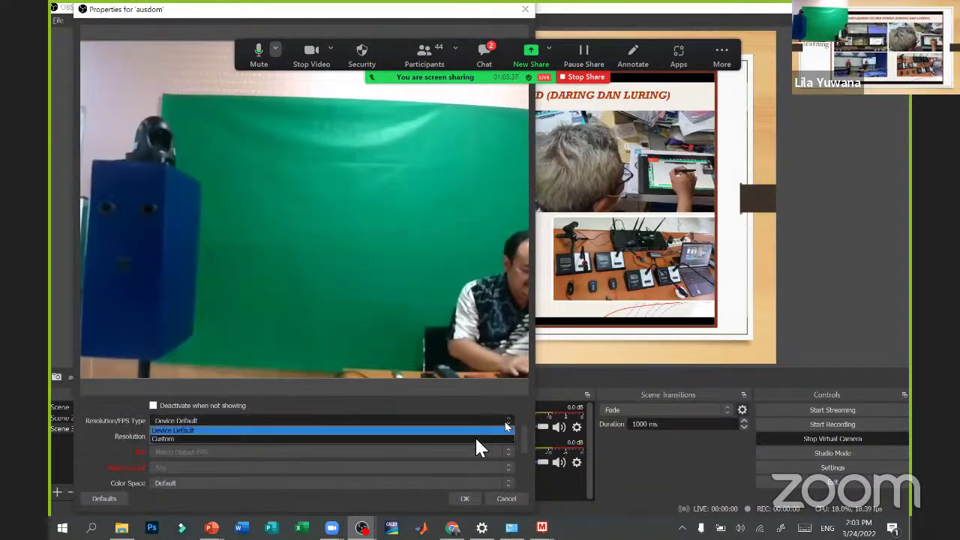
click(477, 439)
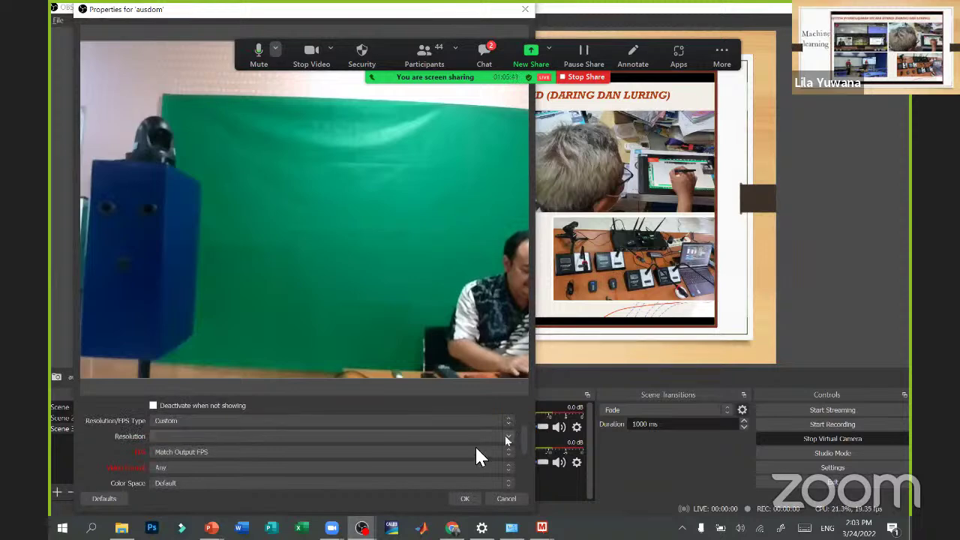
click(507, 437)
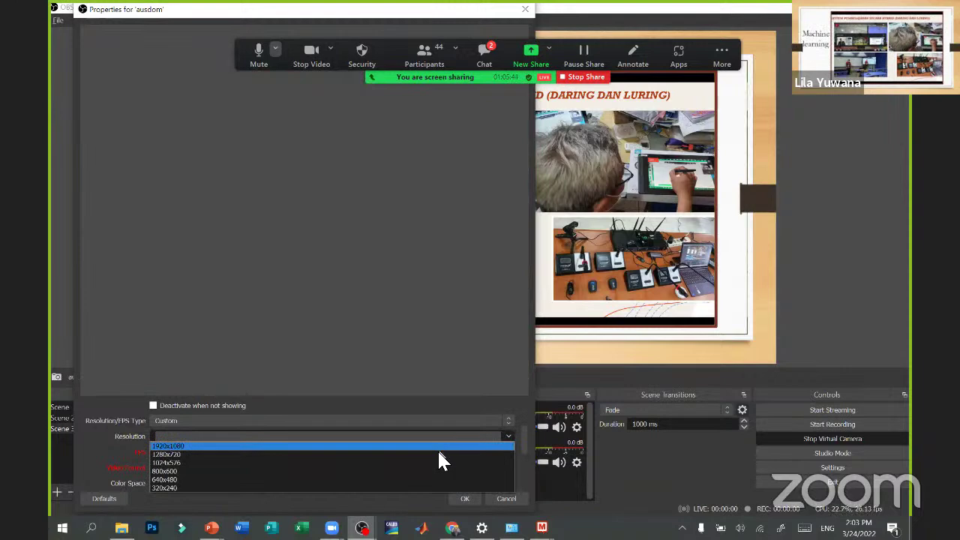
click(439, 453)
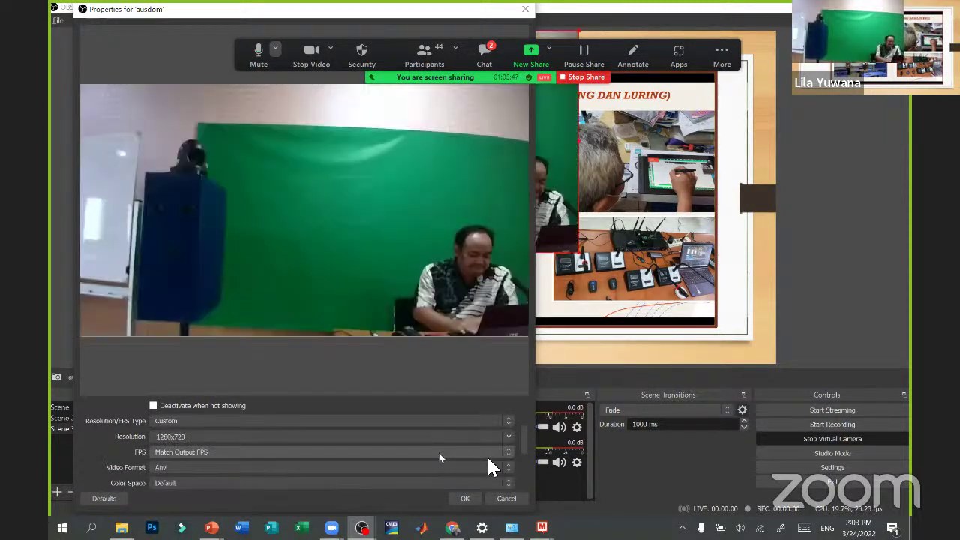
- Accept the ausdom camera properties, move the webcam to the canvas's lower-right corner, and crop and enlarge it so only the green-screen area remains
click(466, 499)
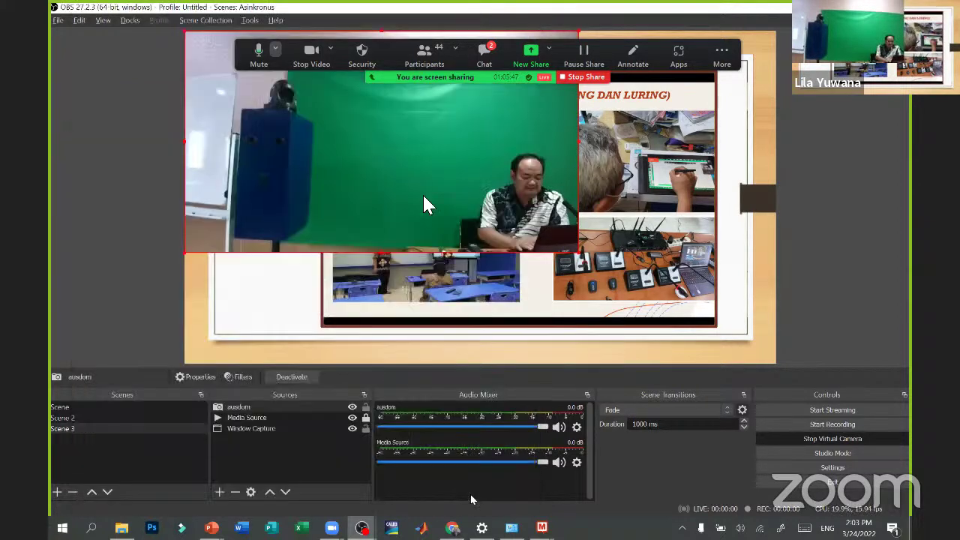
drag(423, 201, 618, 306)
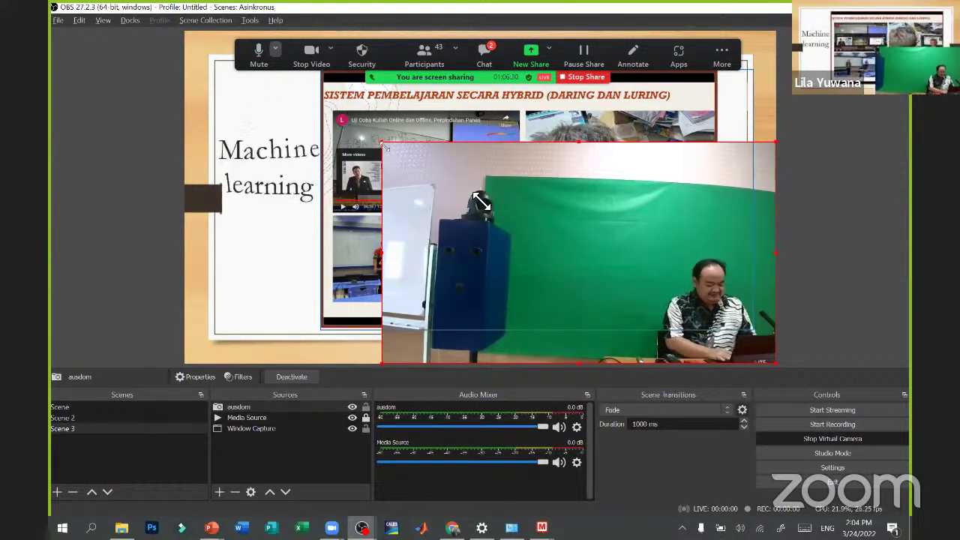
drag(481, 201, 479, 201)
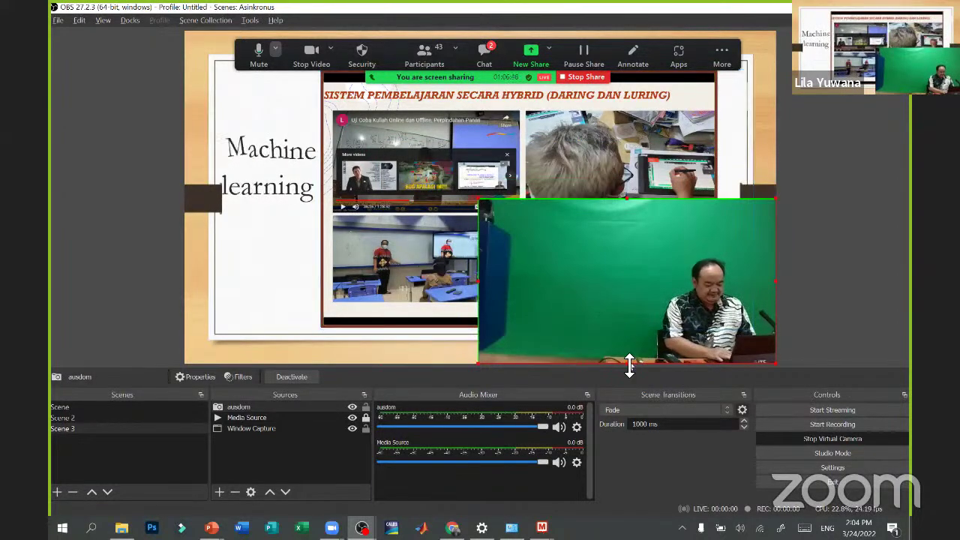
drag(629, 365, 628, 350)
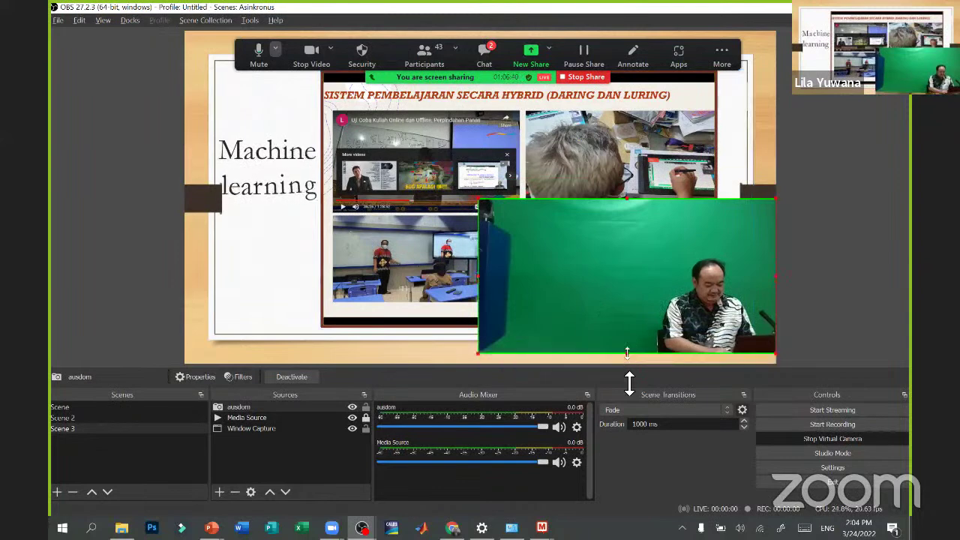
drag(629, 384, 622, 315)
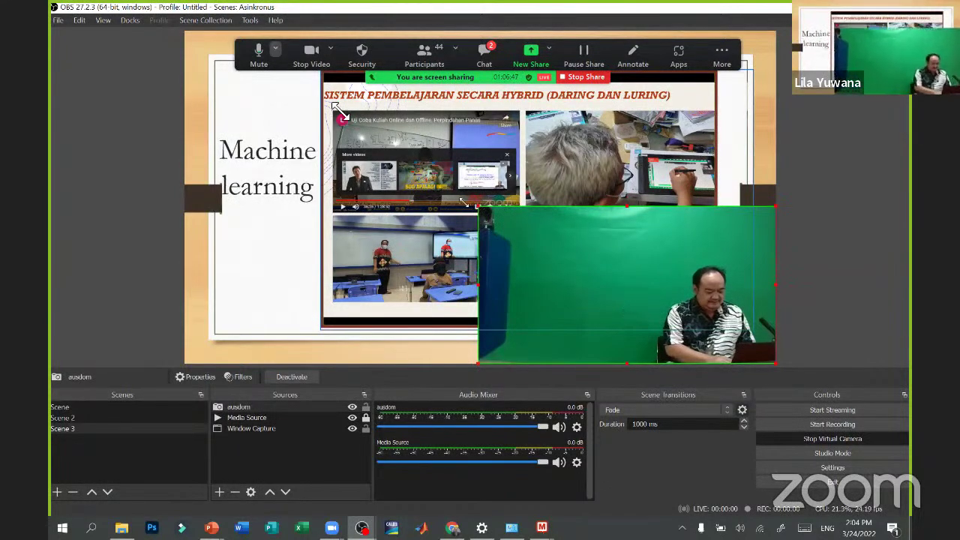
drag(479, 208, 403, 166)
drag(389, 123, 360, 248)
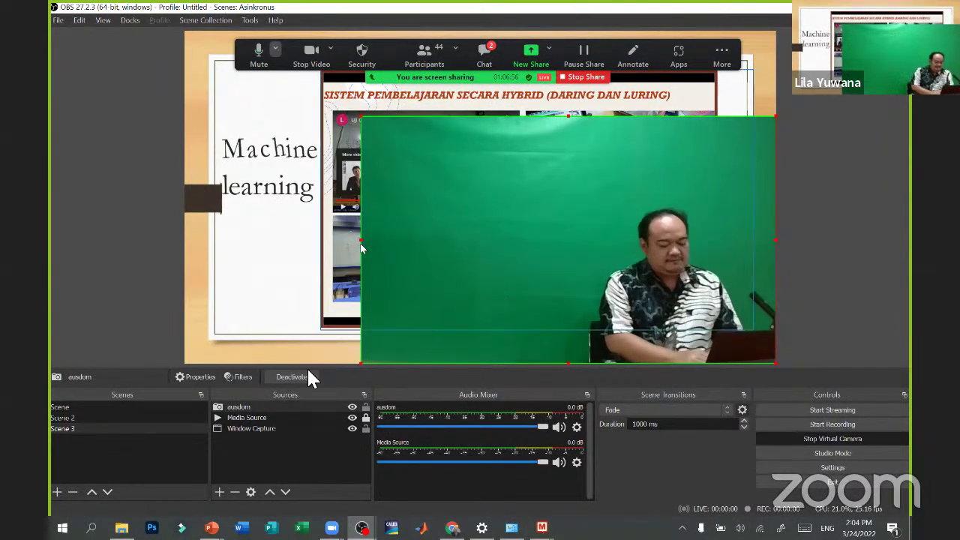
- Add a Chroma Key effect filter with the default name and Green key colour to the ausdom source
click(237, 377)
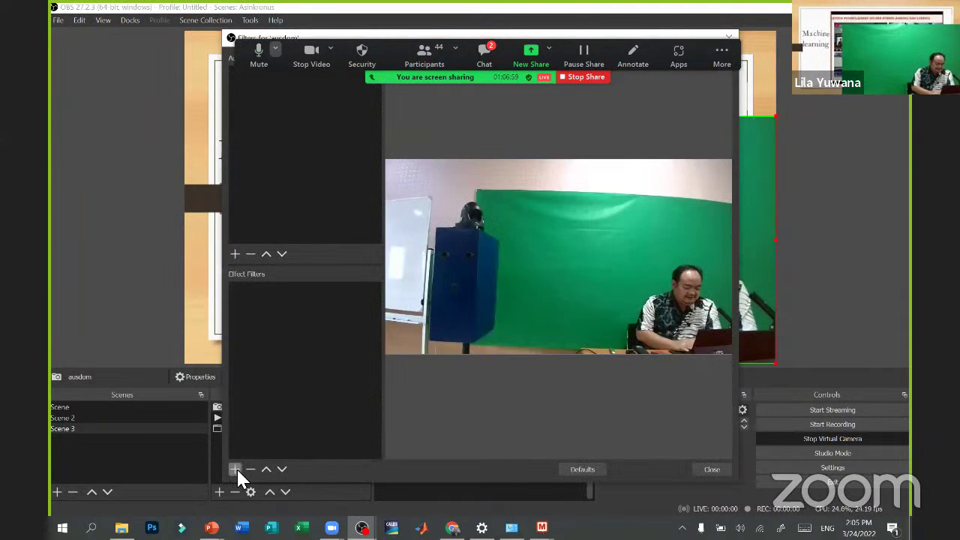
click(235, 469)
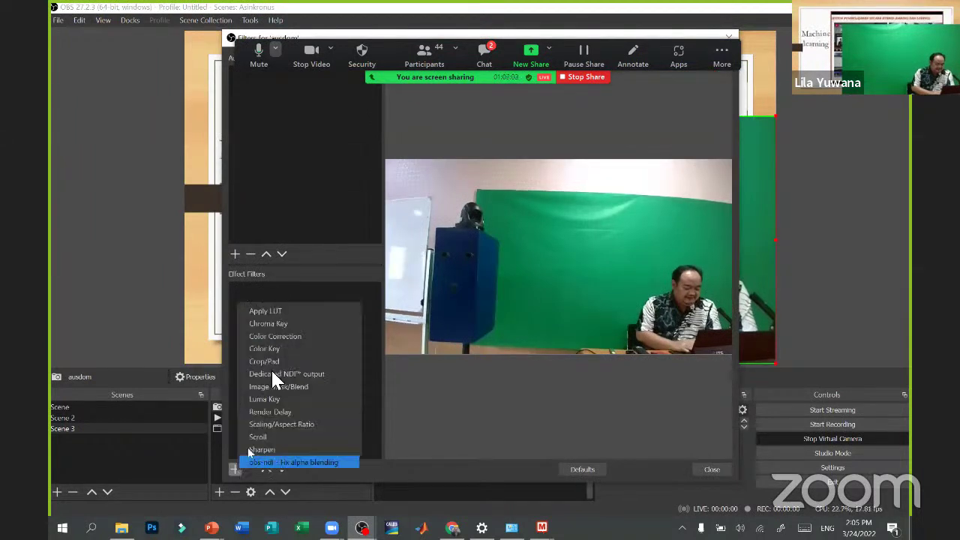
click(281, 323)
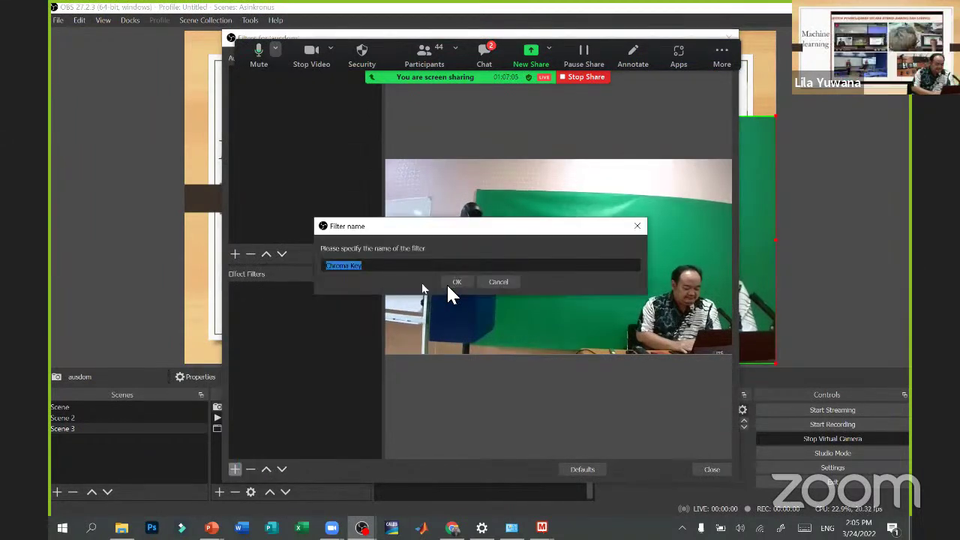
click(449, 284)
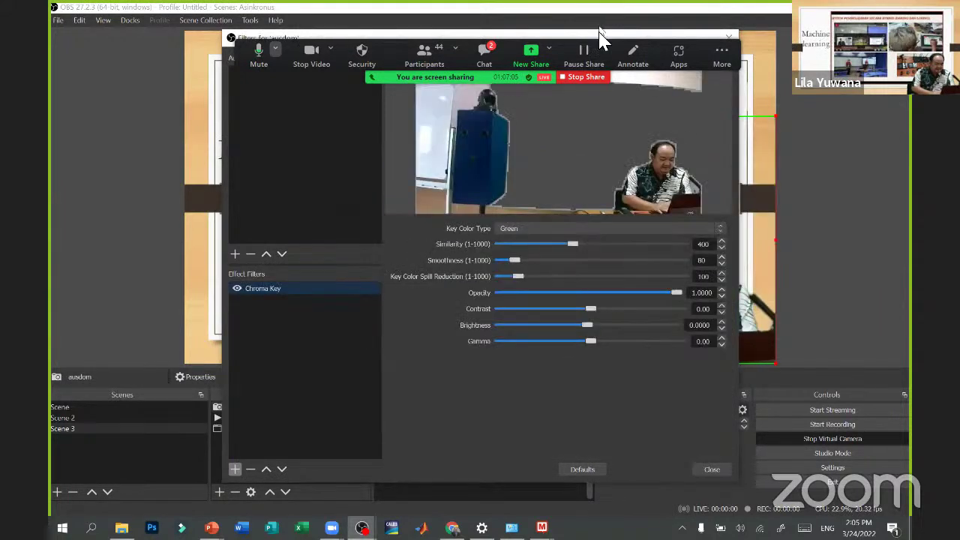
drag(600, 41, 427, 24)
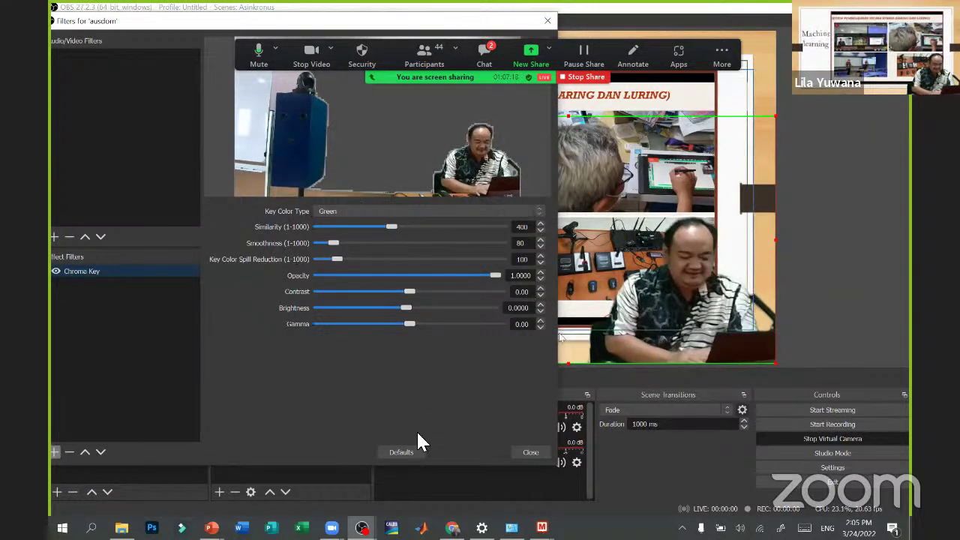
click(536, 453)
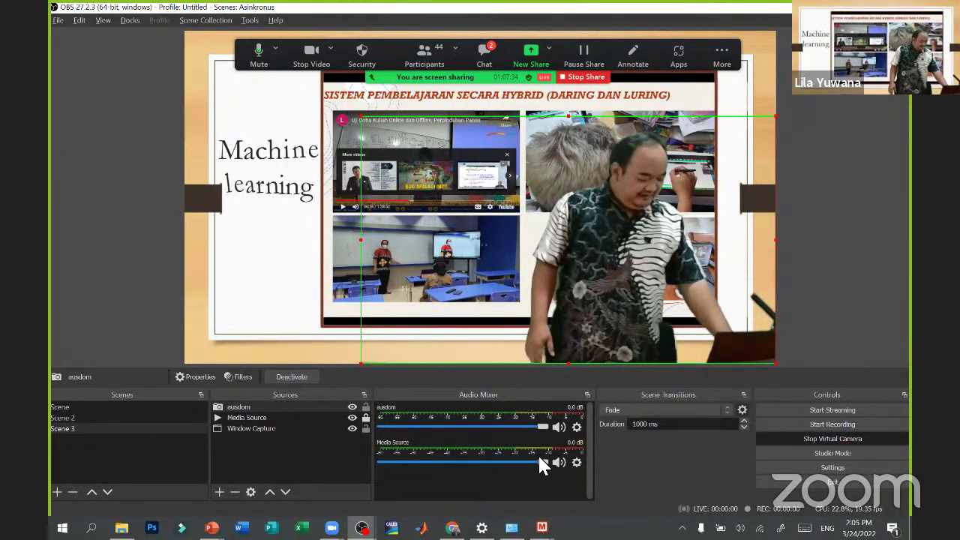
- Switch to the running PowerPoint slide show, open the Hybrid 1 video from the equipment photo, and dismiss it
key(alt+Tab)
key(alt+Tab)
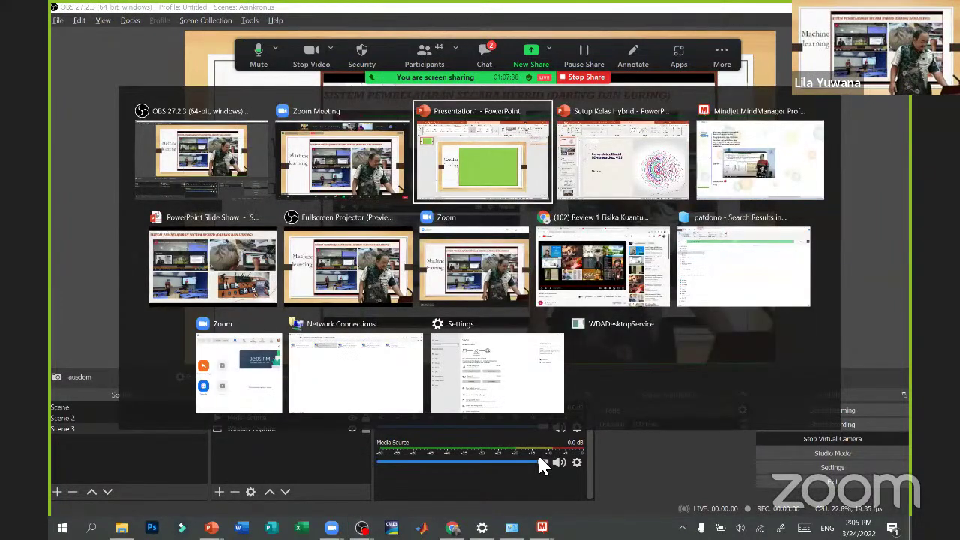
key(alt+Tab)
key(alt+Tab)
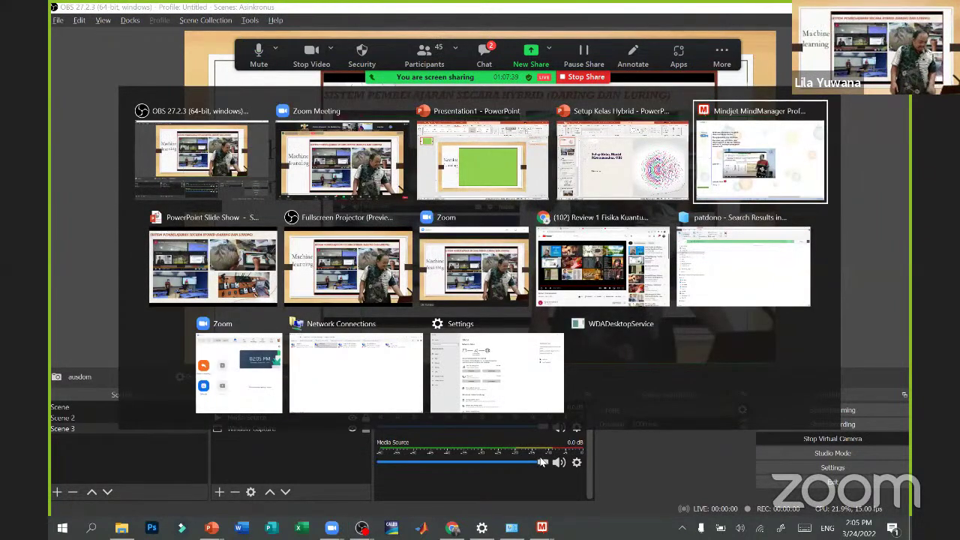
key(alt+Tab)
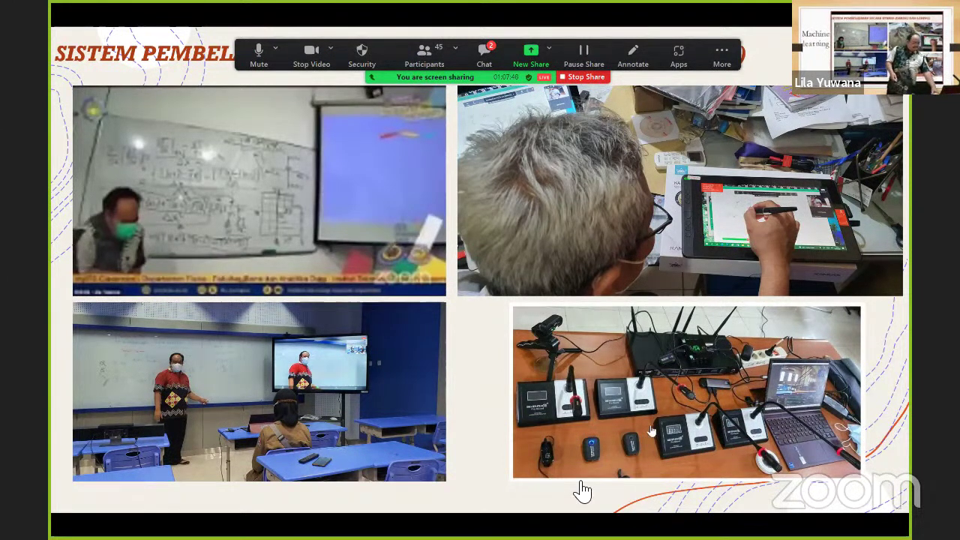
click(573, 417)
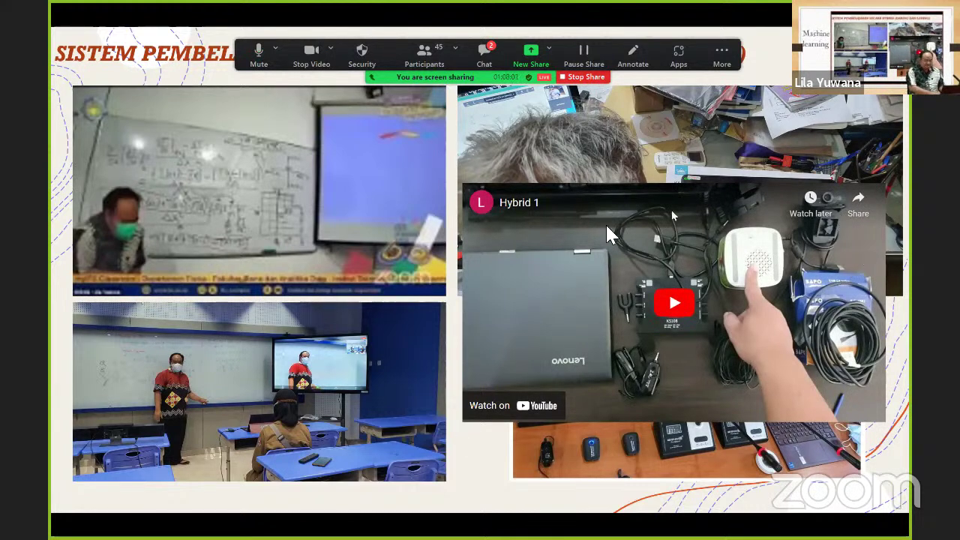
click(455, 492)
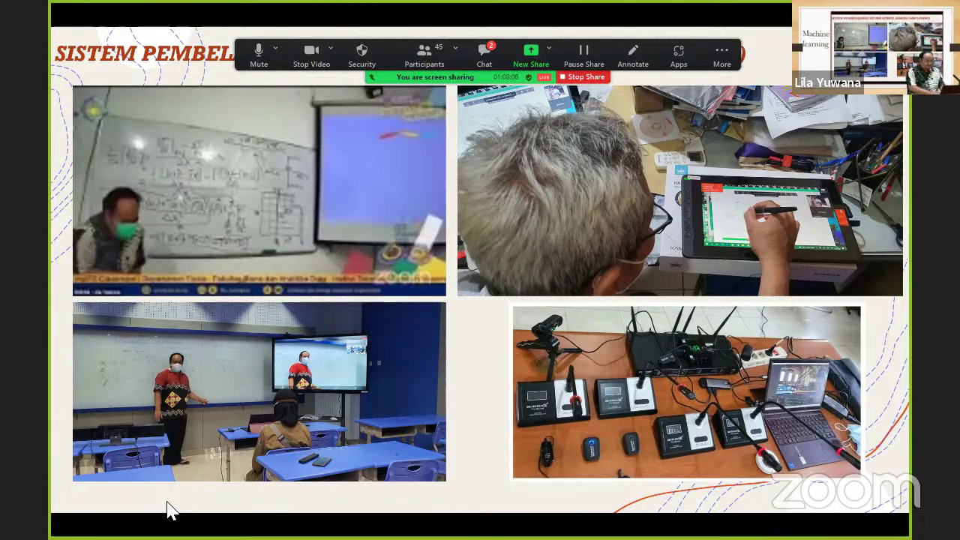
key(alt+Tab)
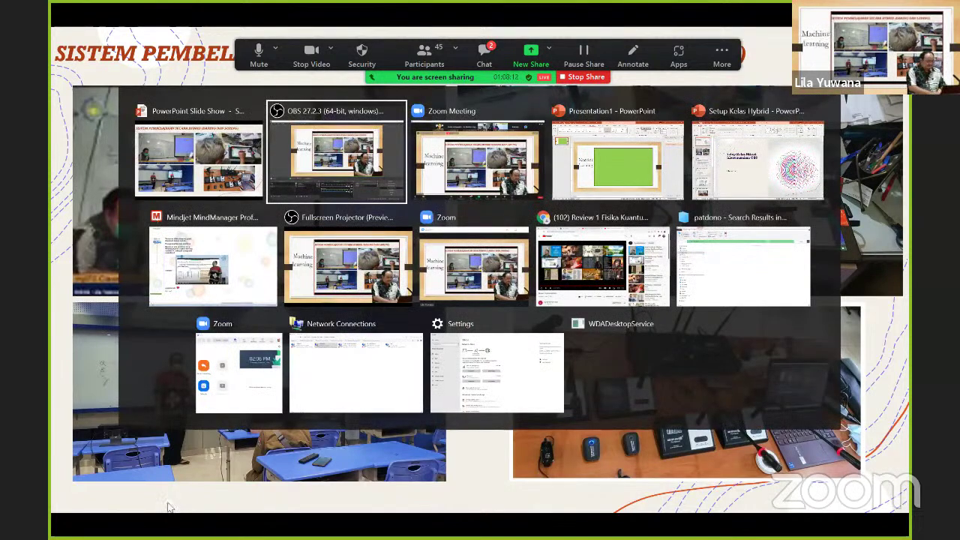
key(alt+Tab)
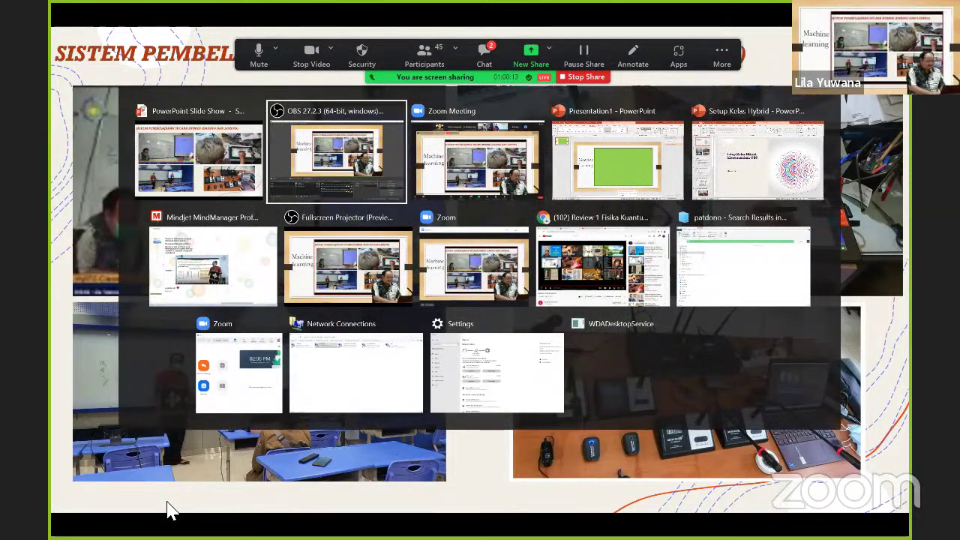
key(alt+Tab)
key(alt+Tab)
key(alt+Tab)
key(alt+Tab)
key(alt+Tab)
key(alt+Tab)
key(alt+Tab)
key(alt+Tab)
key(alt+Tab)
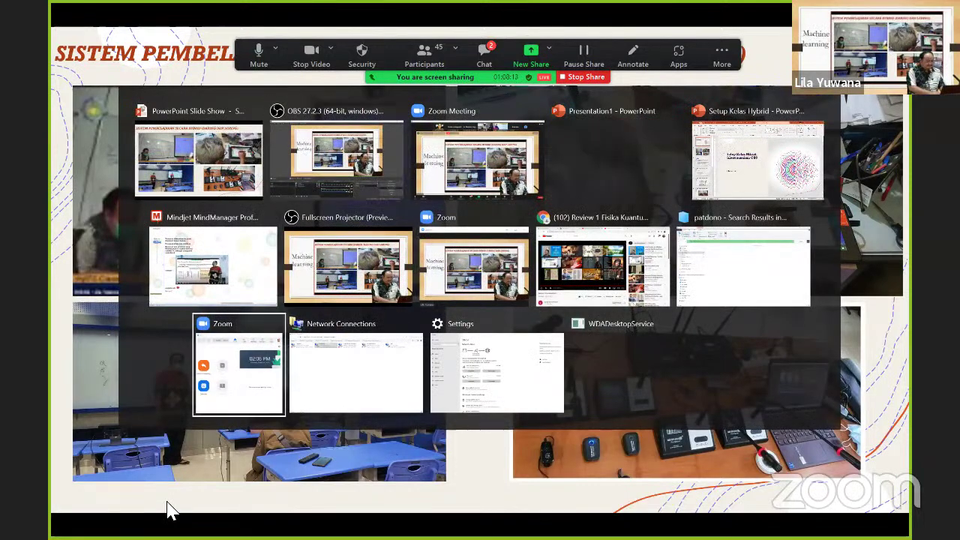
key(alt+Tab)
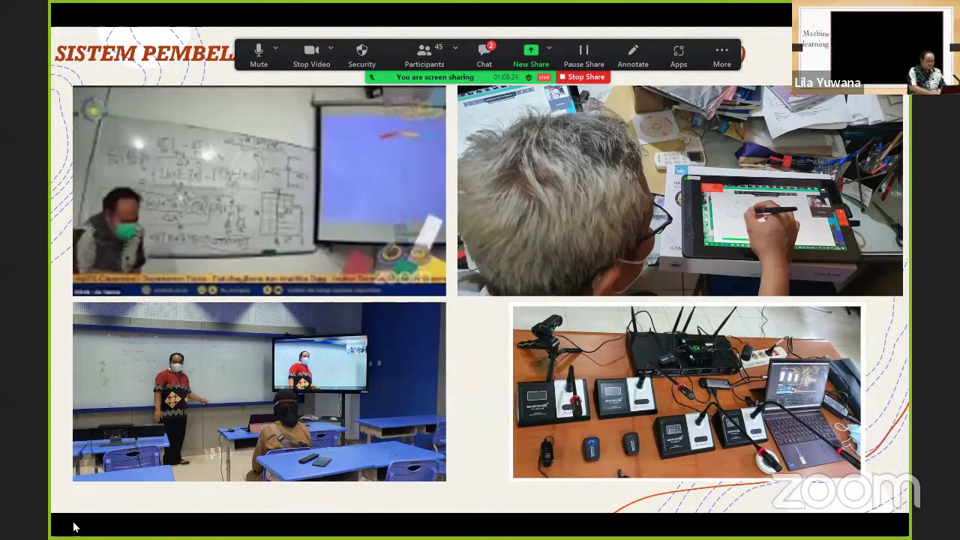
- Exit the slide show, restart it from the Regulasi slide, and advance to the set-up slide with only two photos below the title
key(Escape)
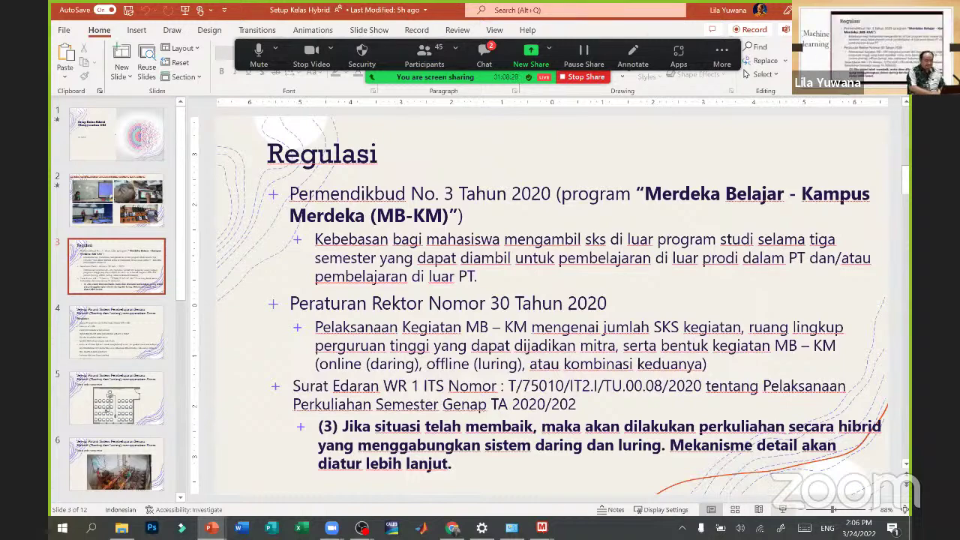
key(shift+F5)
key(Right)
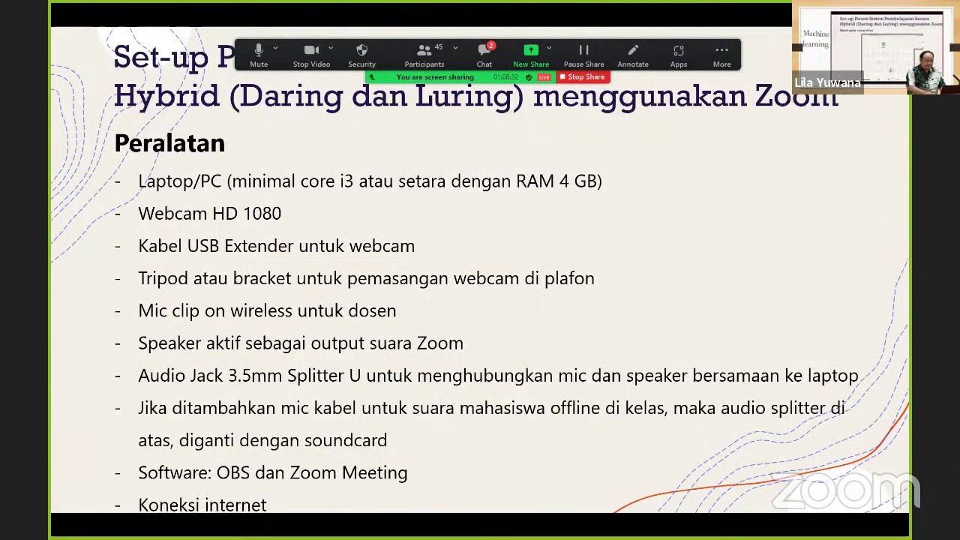
key(Right)
key(Right)
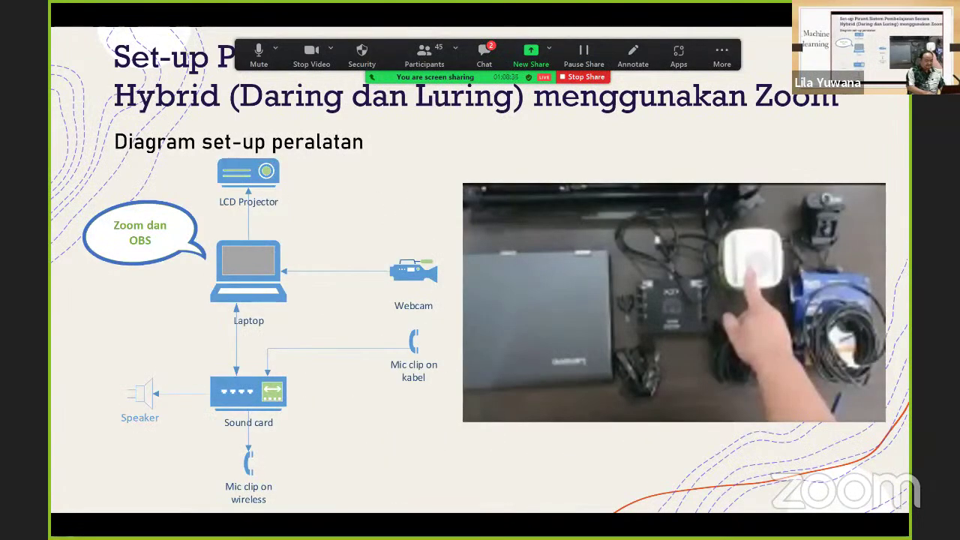
key(Right)
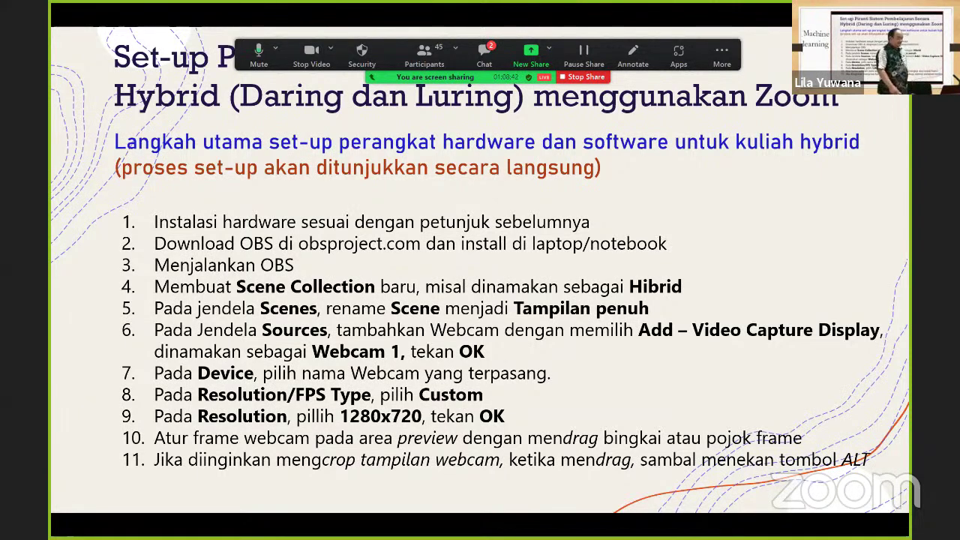
key(Right)
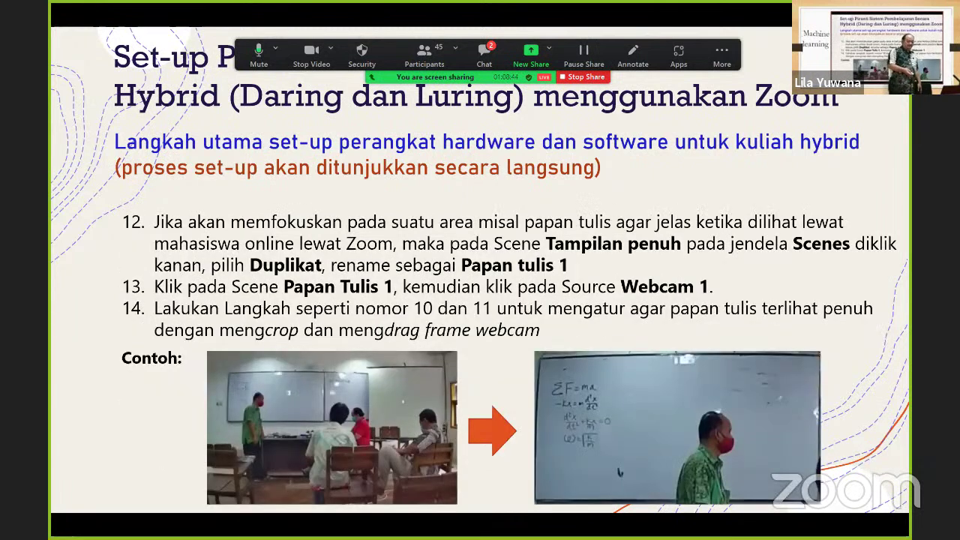
key(Right)
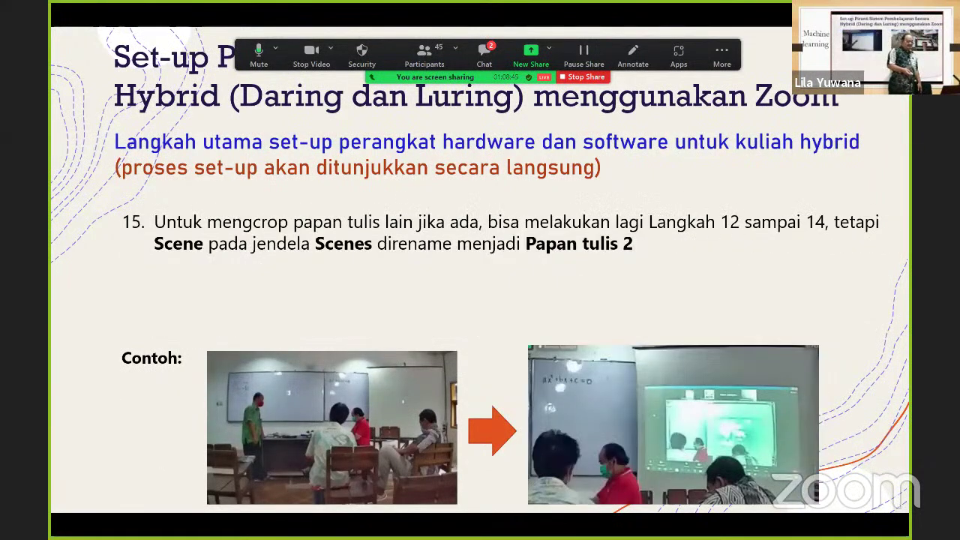
key(Right)
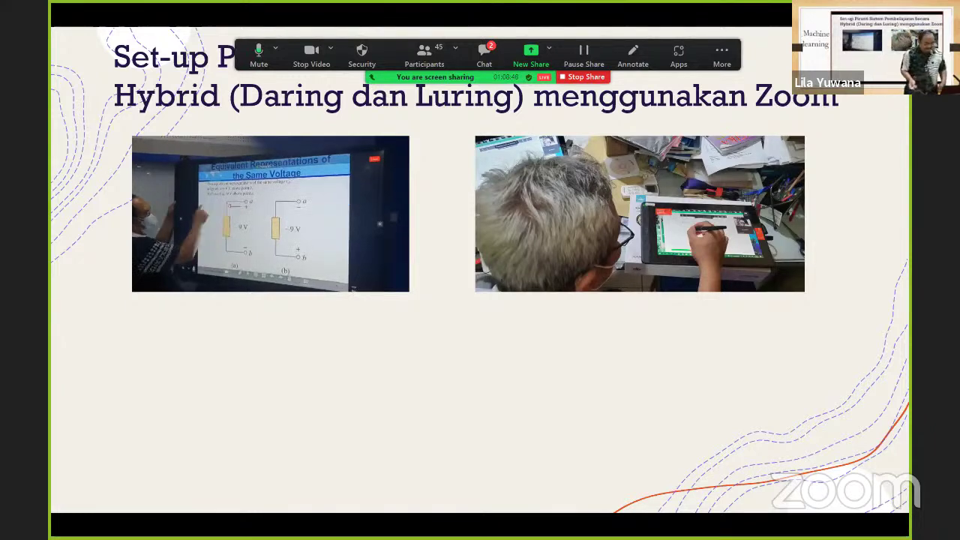
- Switch back to the OBS main window and check the keyed webcam over the captured slide show
key(alt+Tab)
key(alt+Tab)
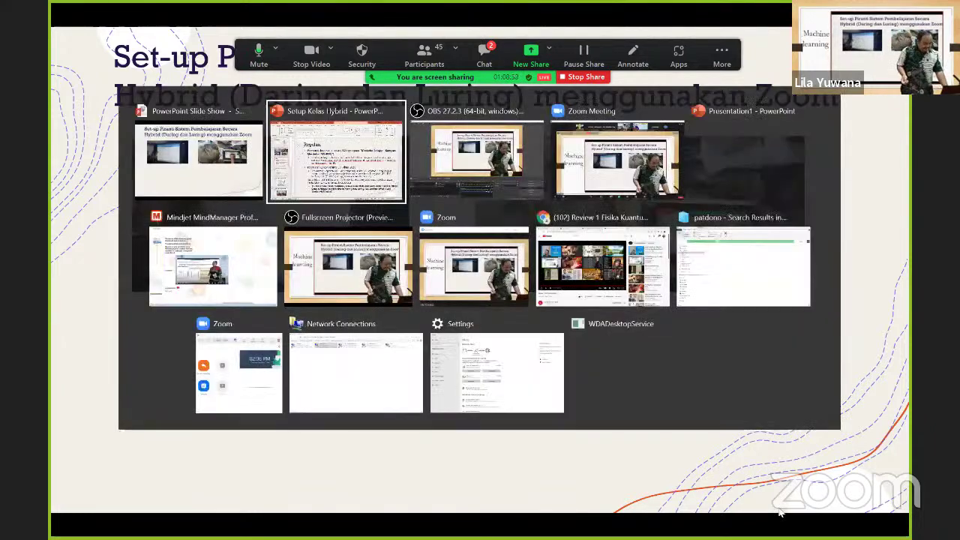
key(Tab)
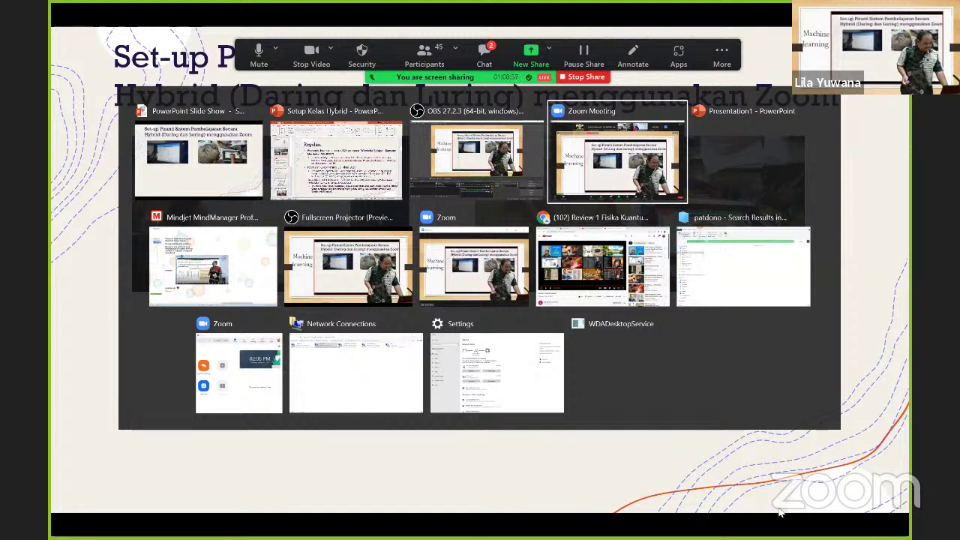
key(Tab)
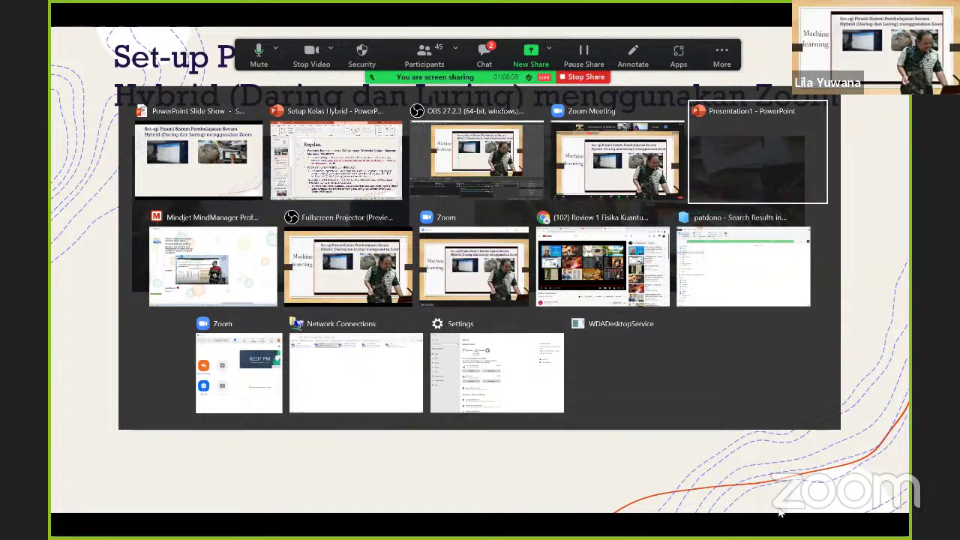
key(Tab)
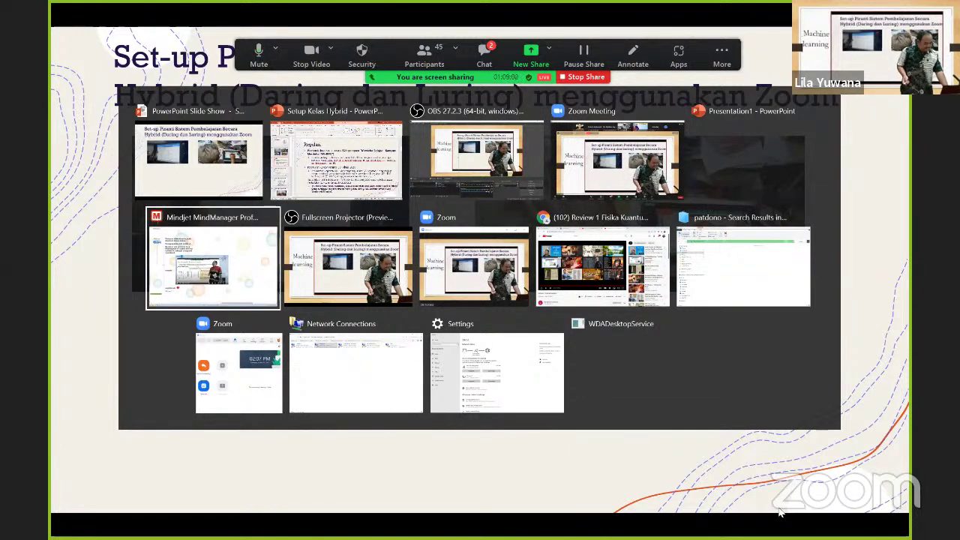
key(Tab)
key(Tab)
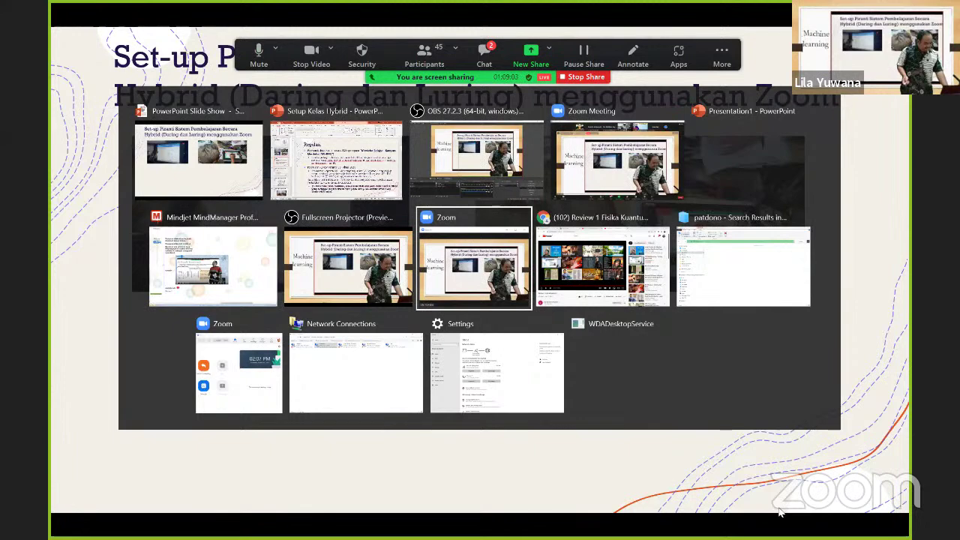
key(alt+Tab)
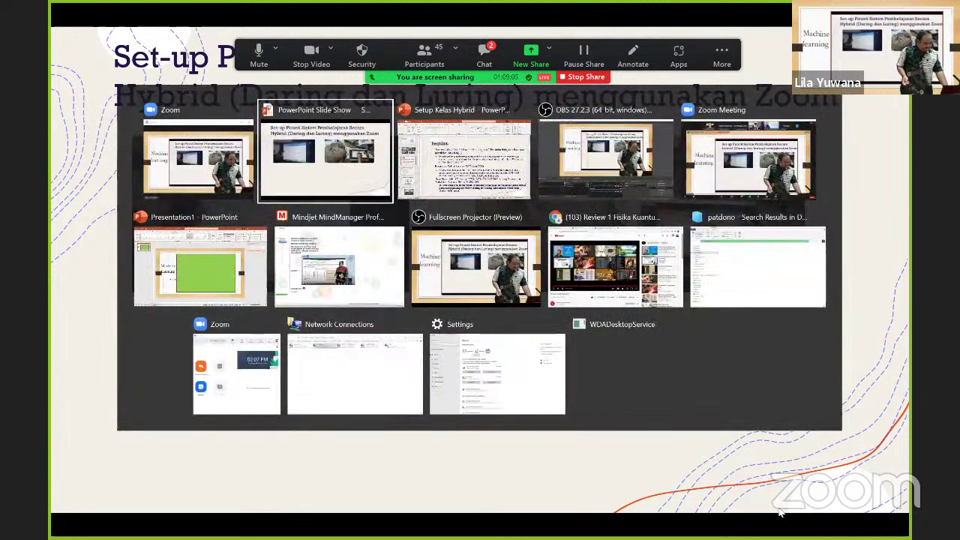
key(Tab)
key(Tab)
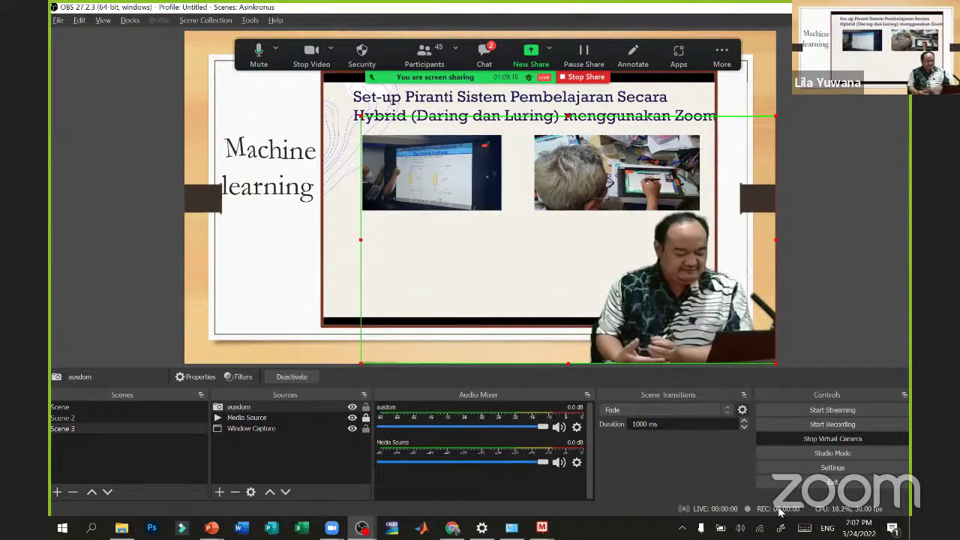
- Switch to the PowerPoint slide show, handwrite red pen strokes and a person's name below the photos, and erase all ink on the slide
key(alt+Tab)
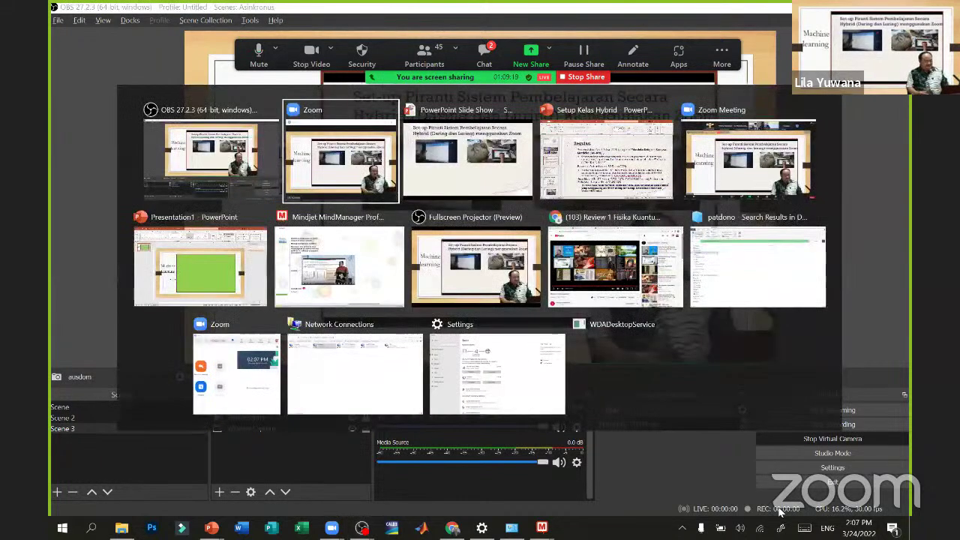
key(alt+Tab)
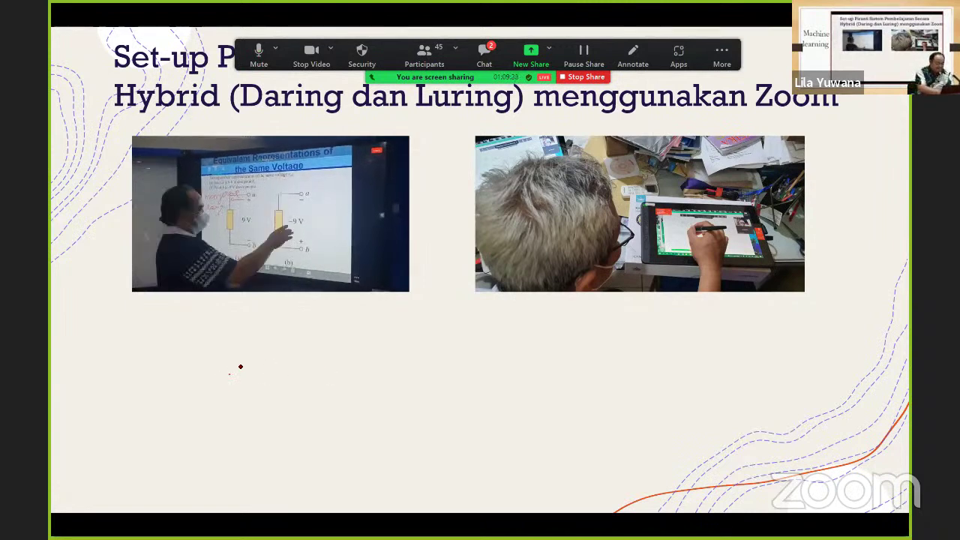
drag(233, 404, 359, 369)
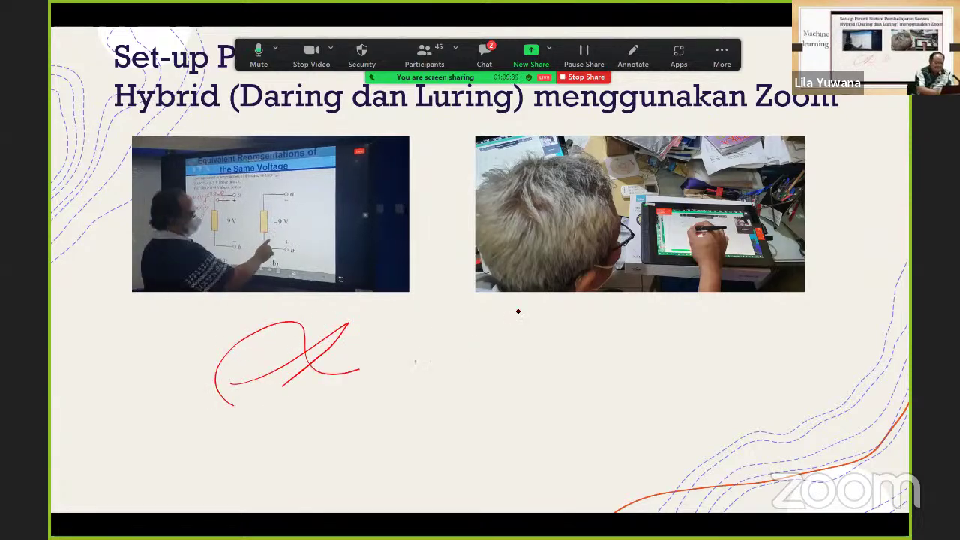
mouse_move(417, 366)
mouse_down()
mouse_move(535, 336)
mouse_move(547, 347)
mouse_up()
mouse_move(577, 324)
mouse_down()
mouse_move(592, 339)
mouse_move(638, 324)
mouse_move(814, 326)
mouse_move(833, 340)
mouse_up()
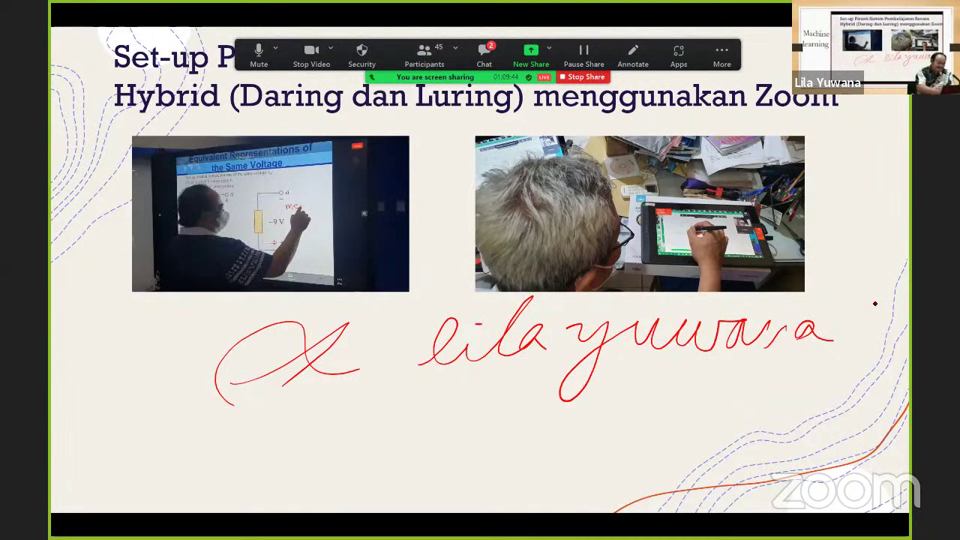
drag(373, 364, 300, 347)
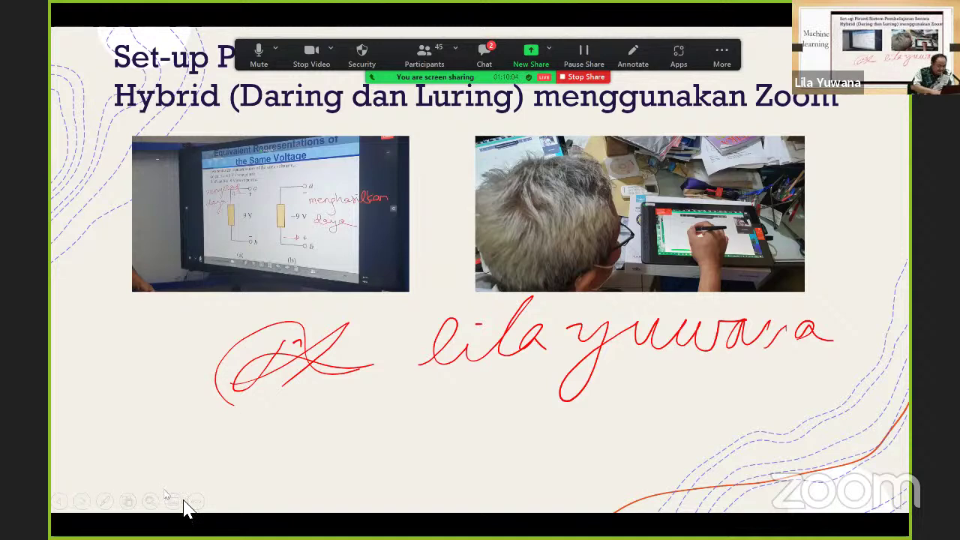
click(105, 499)
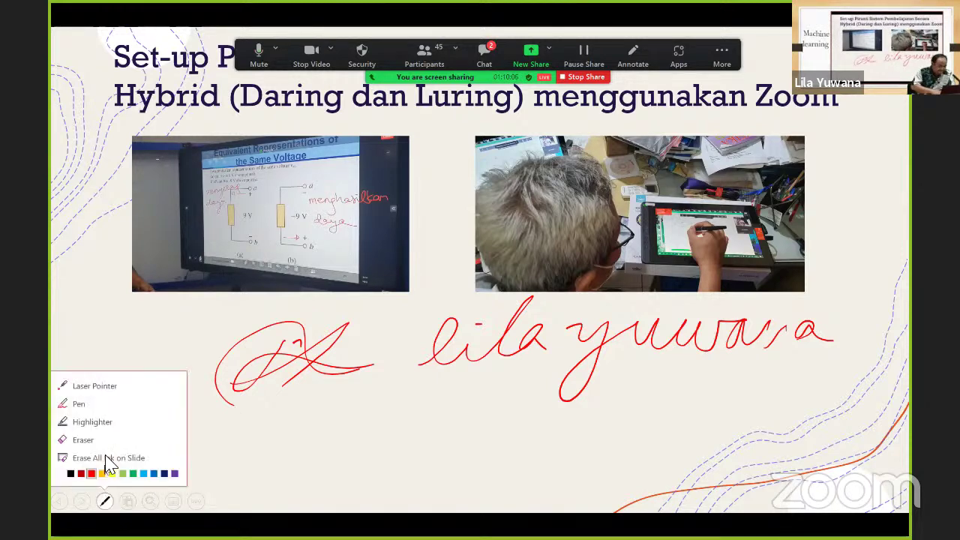
click(107, 459)
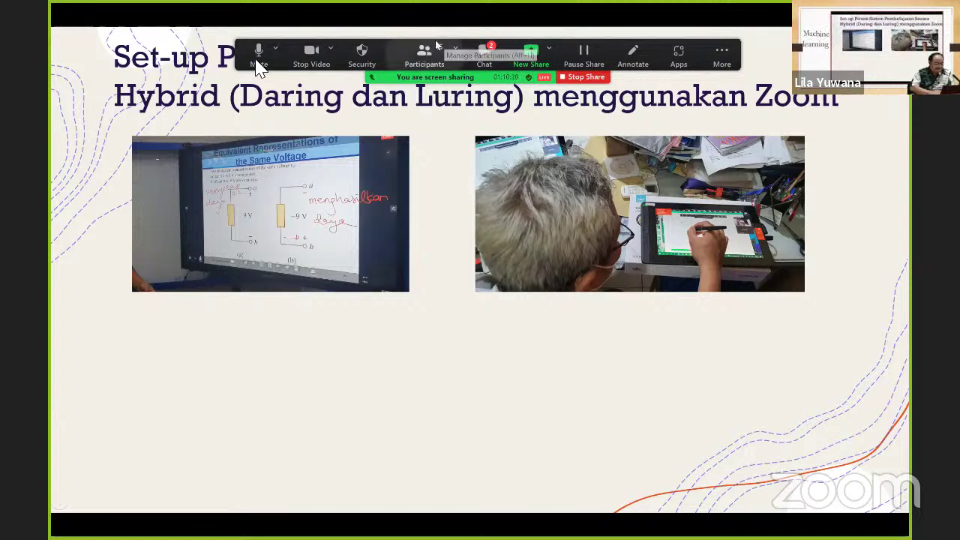
- Switch to the Zoom meeting, browse and close the participants list, and check the shareable screens and windows without starting a new share
key(alt+Tab)
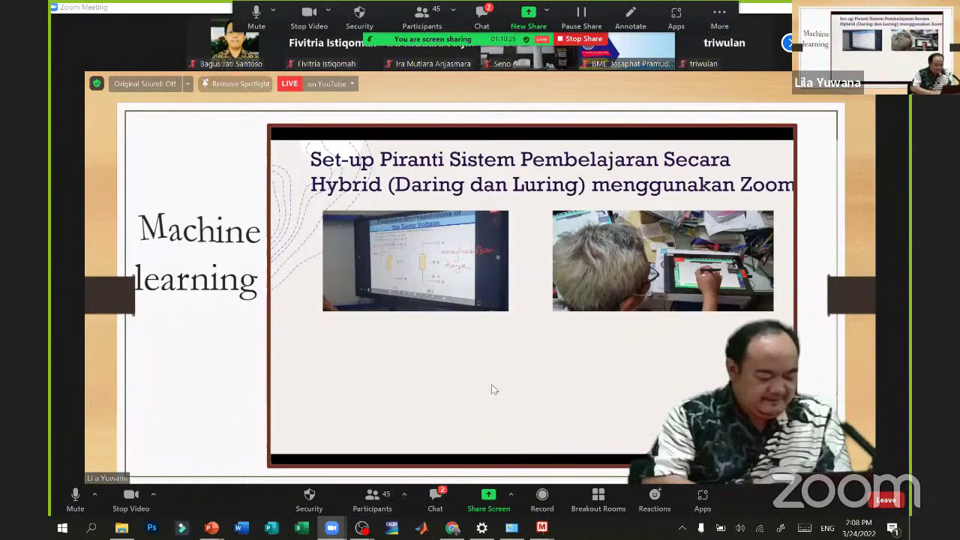
click(370, 502)
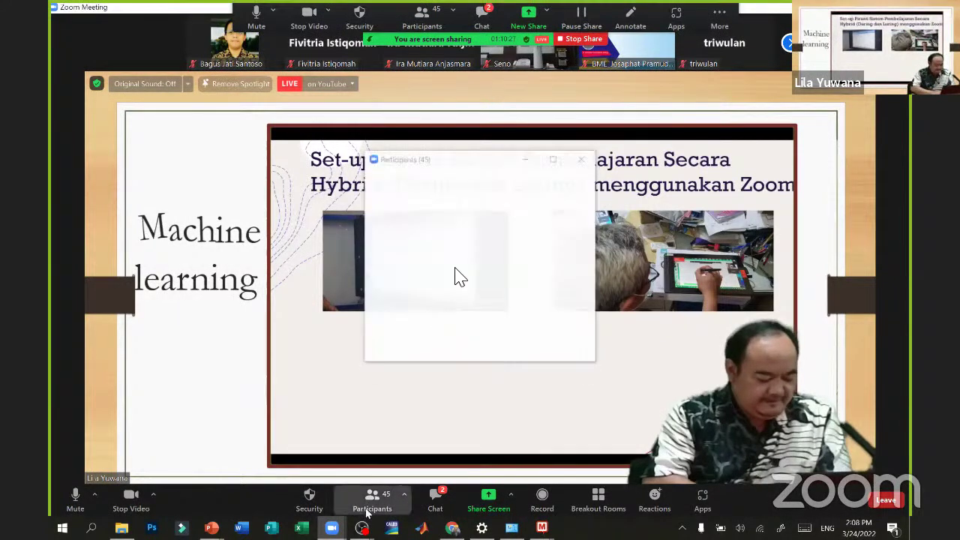
scroll(460, 276, down, 3)
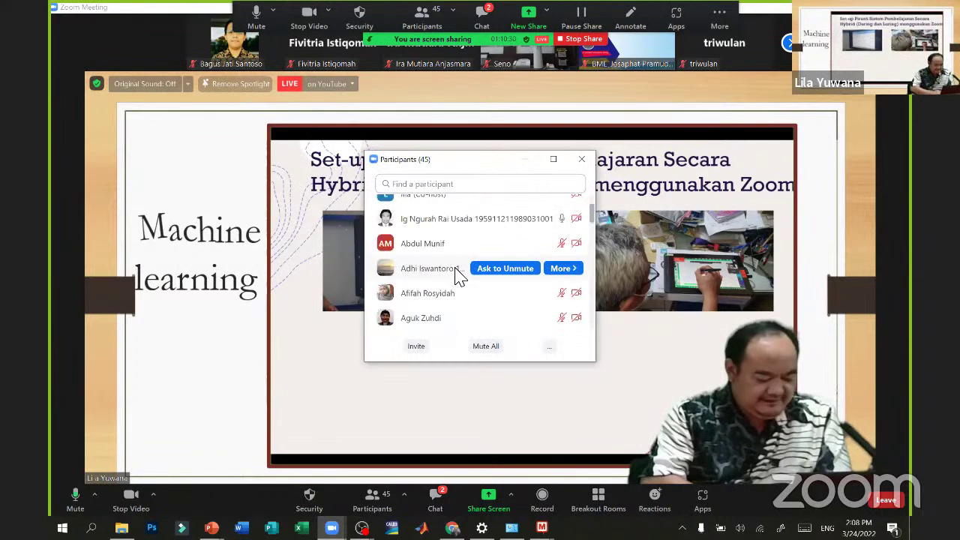
scroll(459, 277, down, 5)
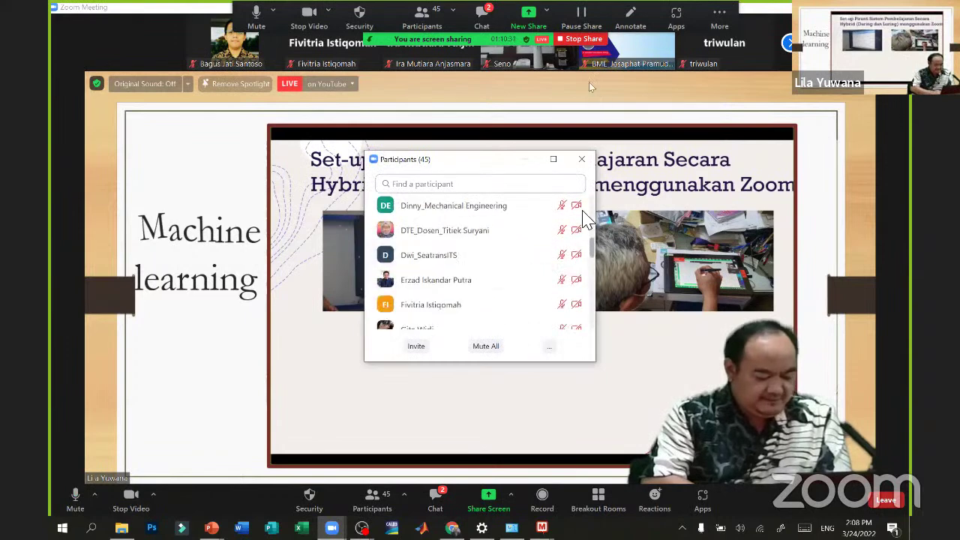
click(582, 160)
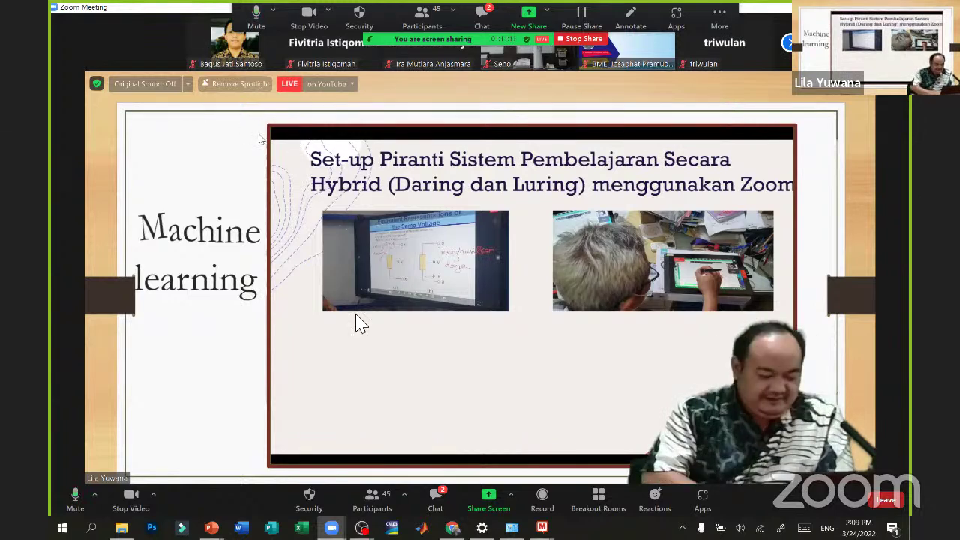
click(531, 19)
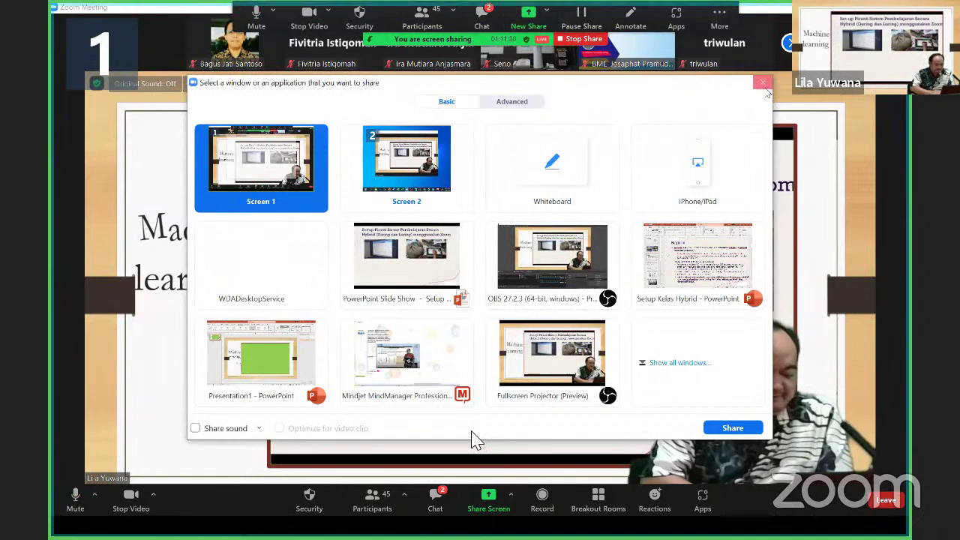
key(Escape)
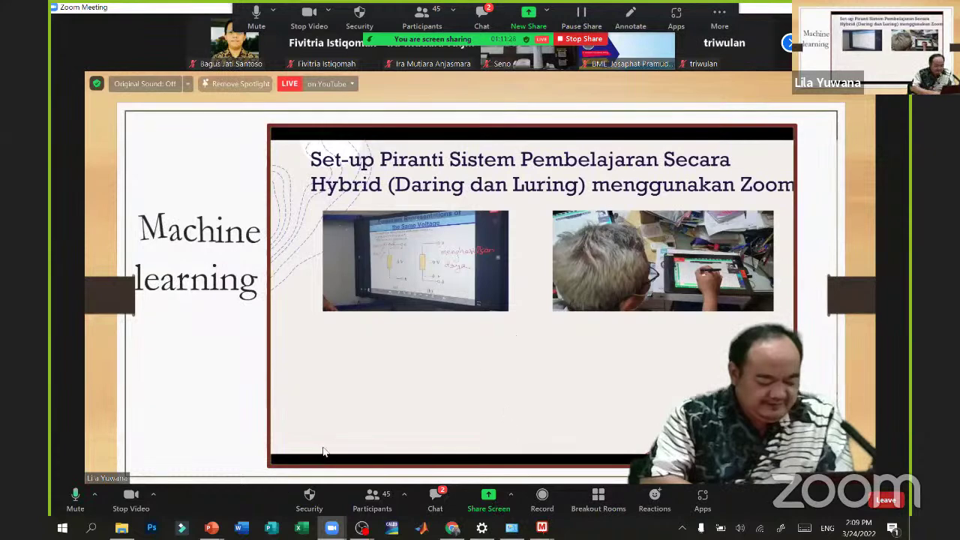
- Switch to the OBS main window and add a new scene with the default name Scene 4
click(213, 529)
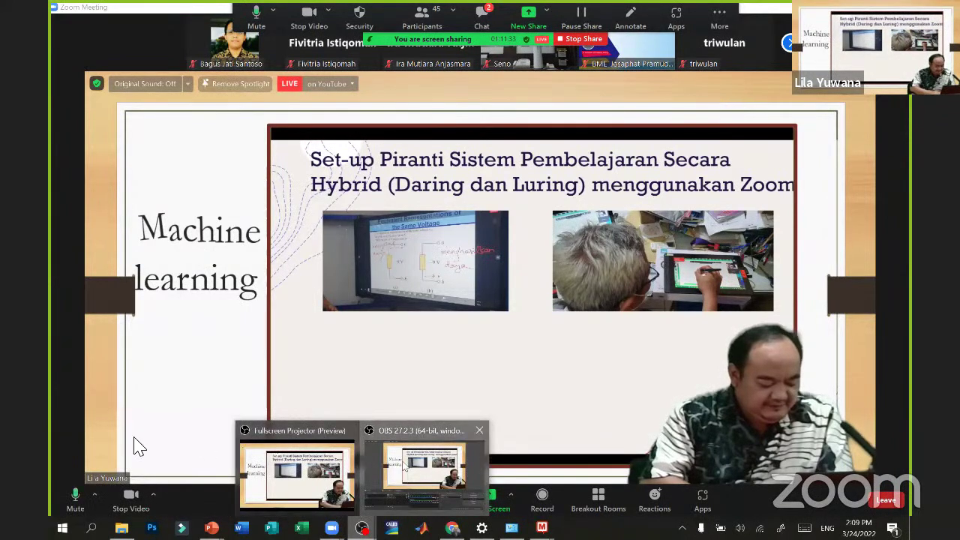
key(alt+Tab)
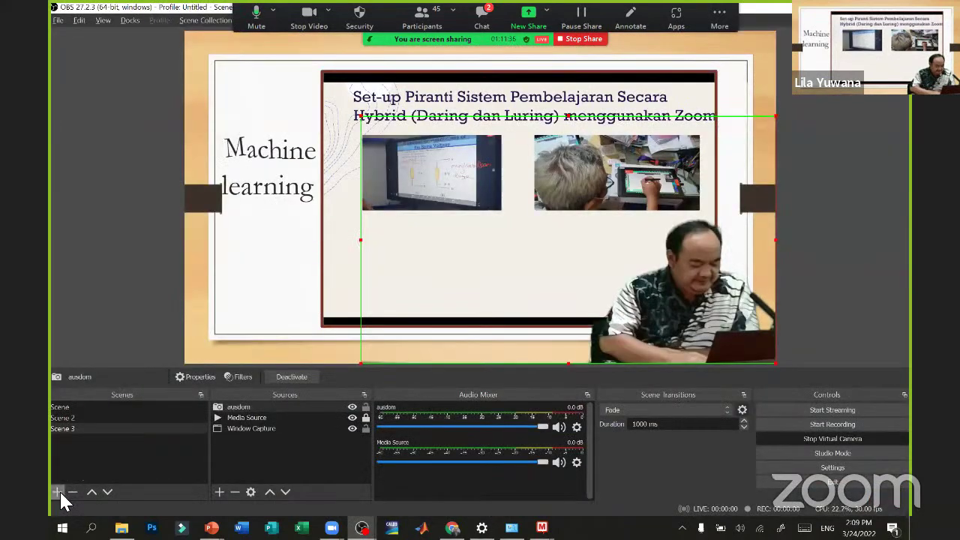
click(58, 492)
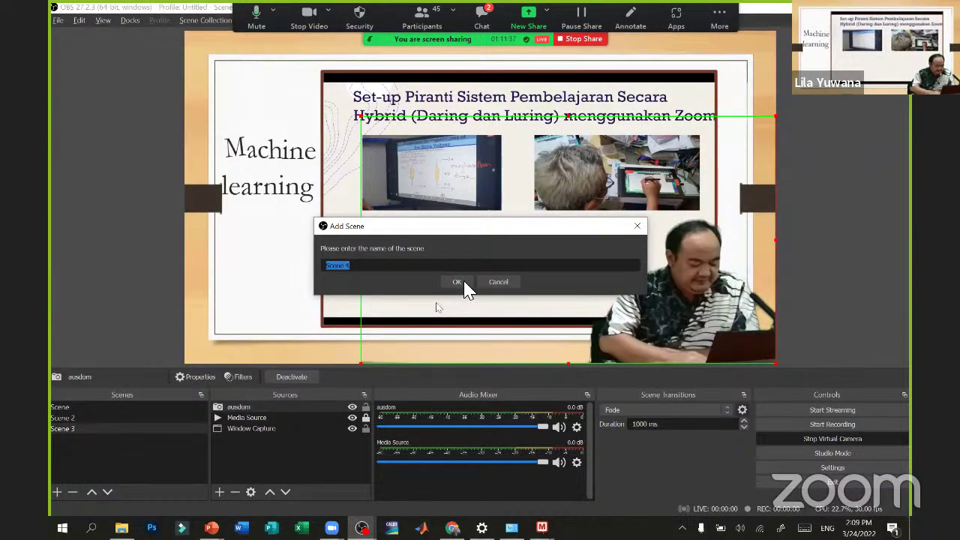
click(459, 283)
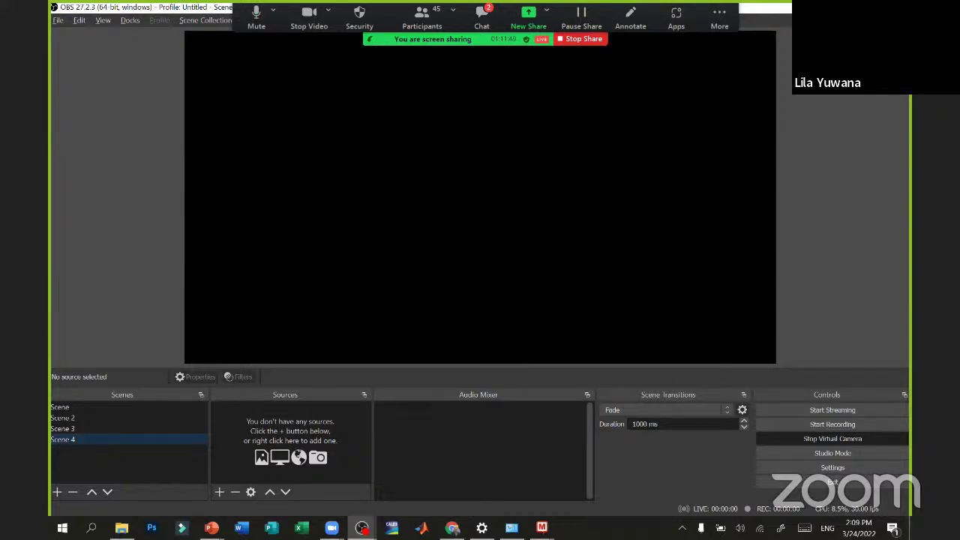
- Switch to File Explorer and open the quantum Computing Nakahara PDF from the cetak folder under Documents, ! S3, ebook
click(212, 528)
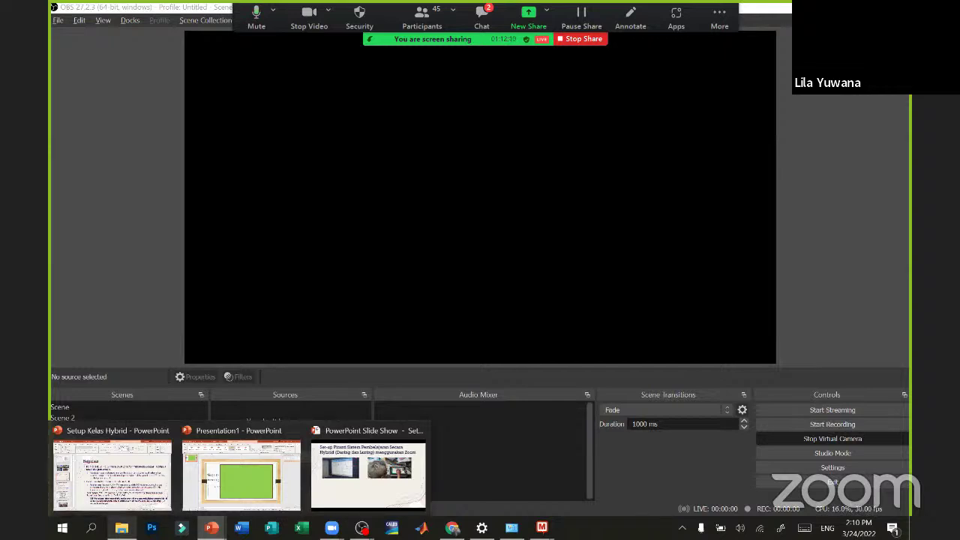
click(122, 528)
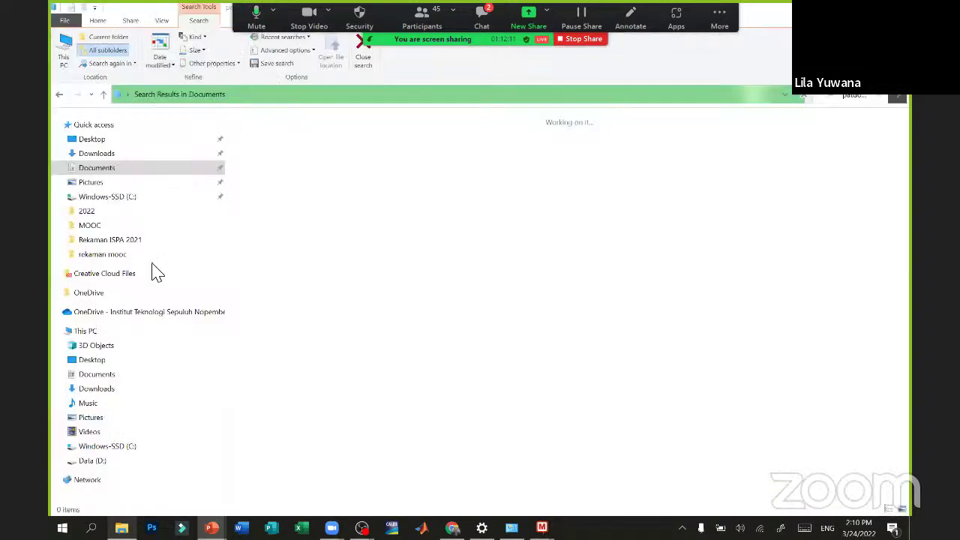
click(111, 169)
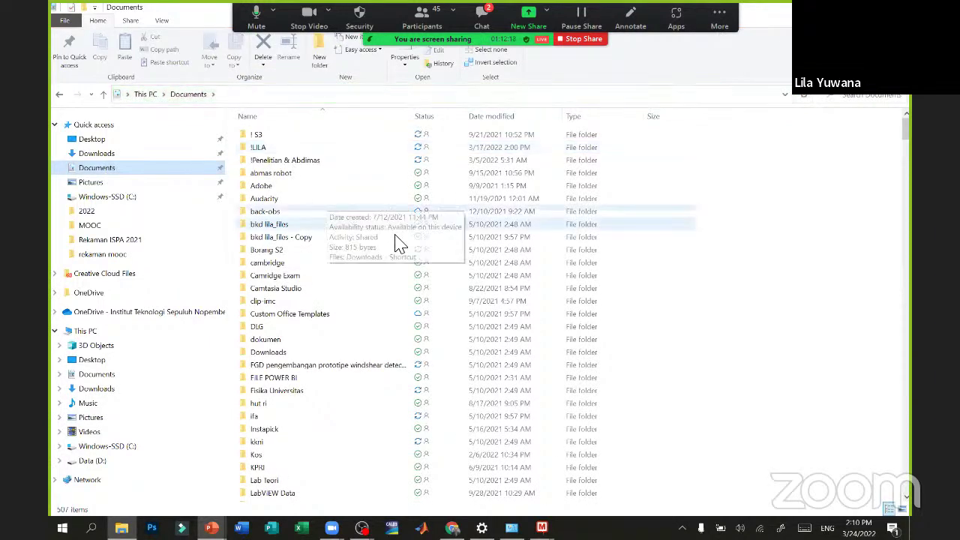
double_click(291, 138)
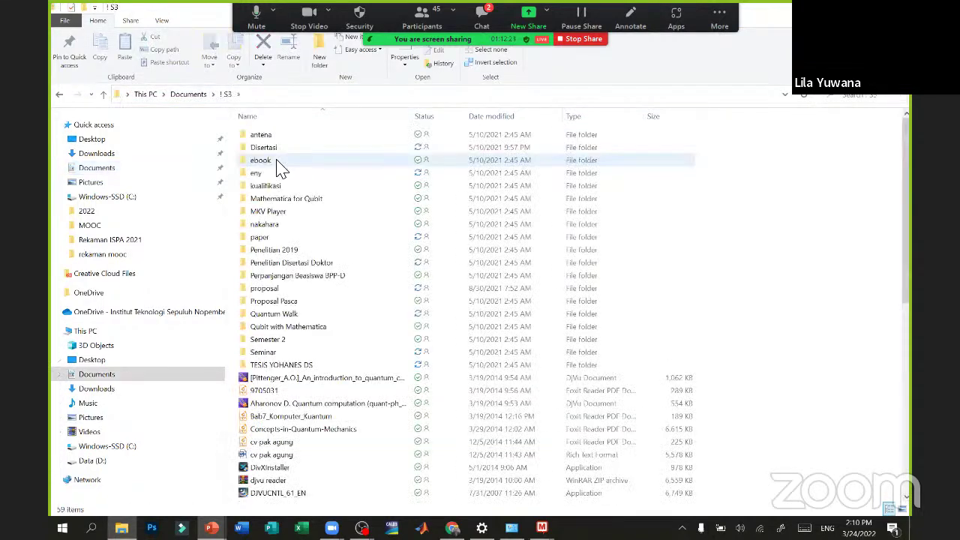
double_click(276, 160)
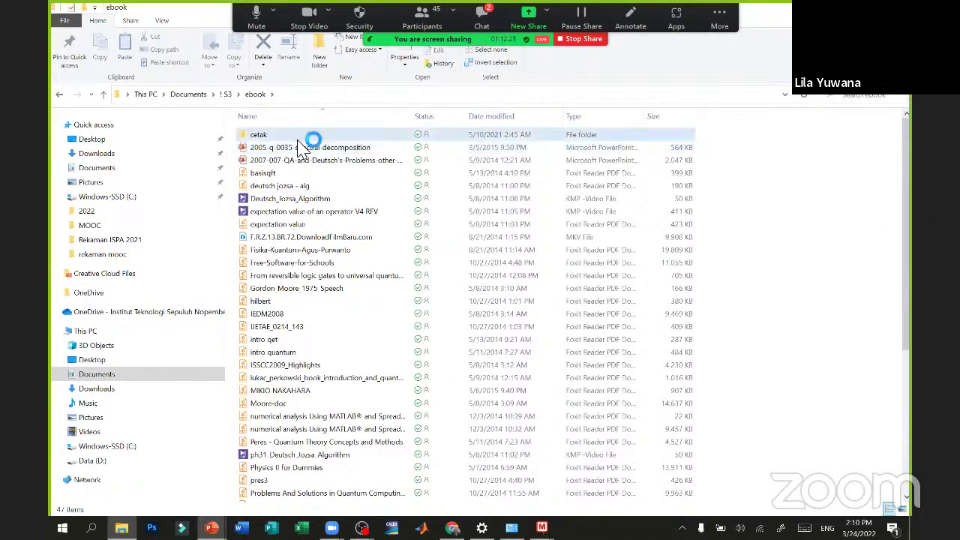
double_click(307, 135)
double_click(300, 162)
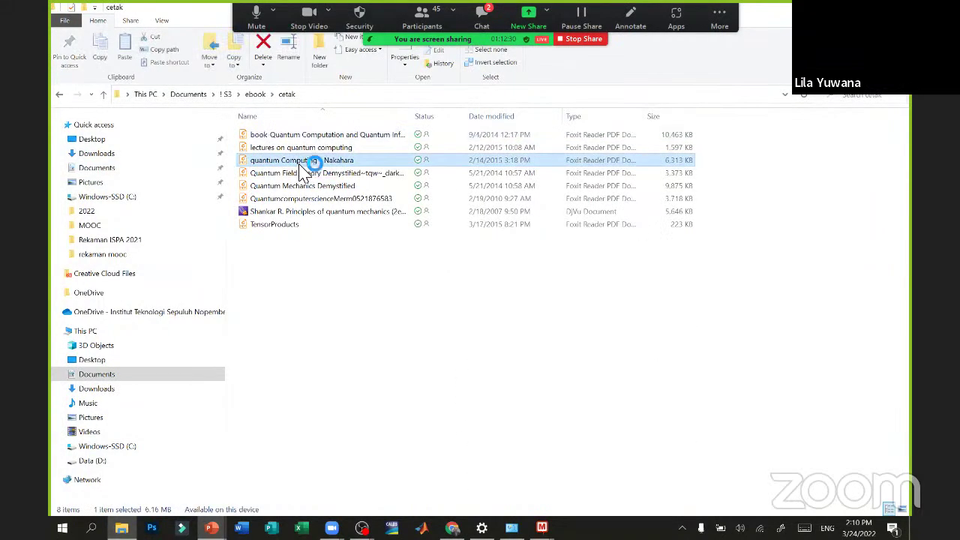